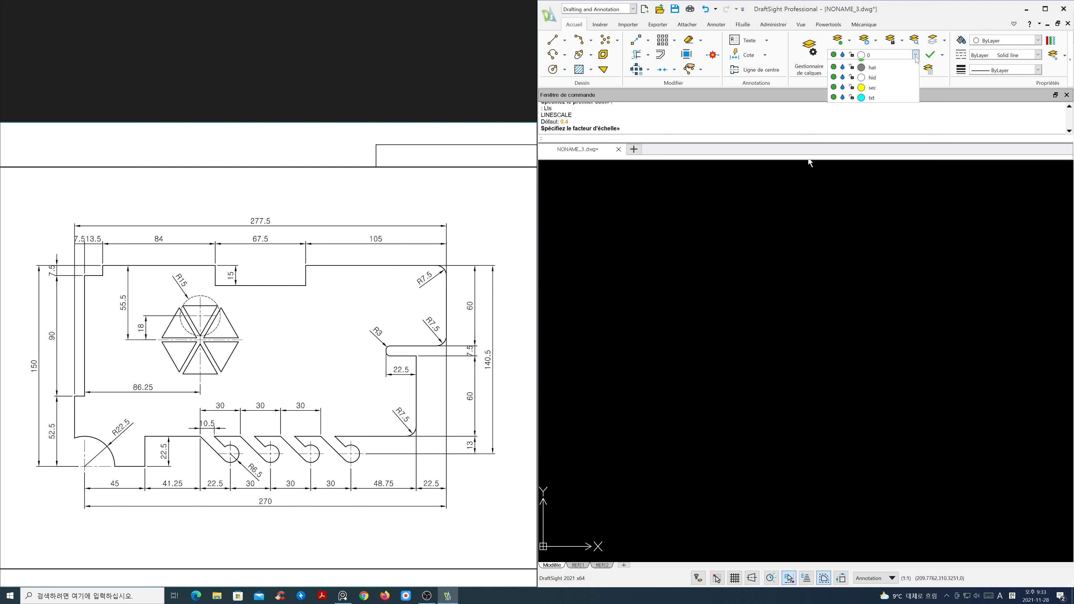
# Step: Make the ale layer current and draw a rectangle 277.5 wide and 150 high
pyautogui.click(903, 97)
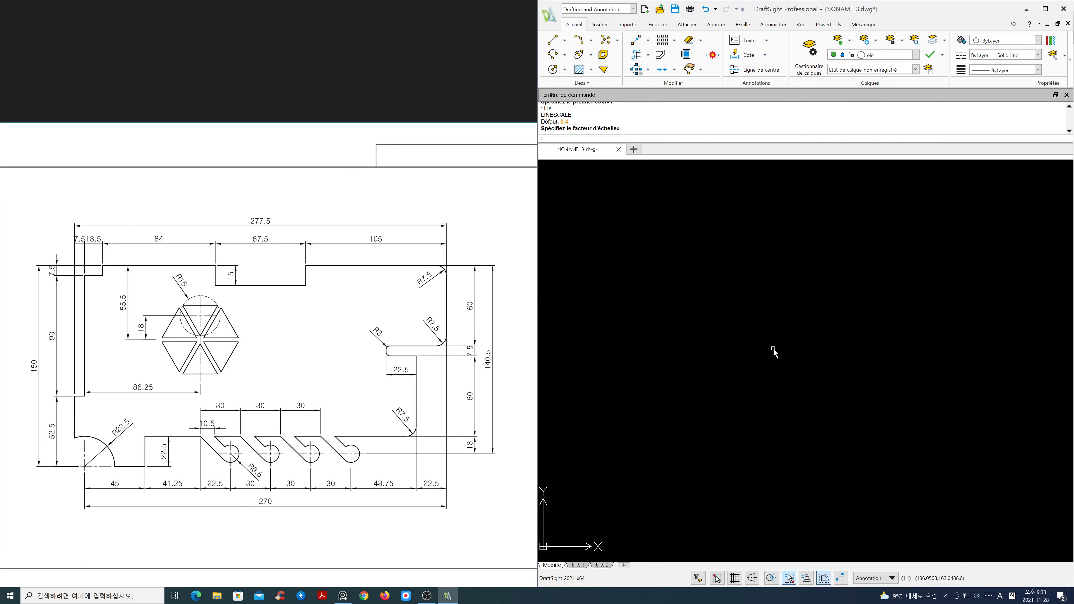
pyautogui.write('rec')
pyautogui.press('Return')
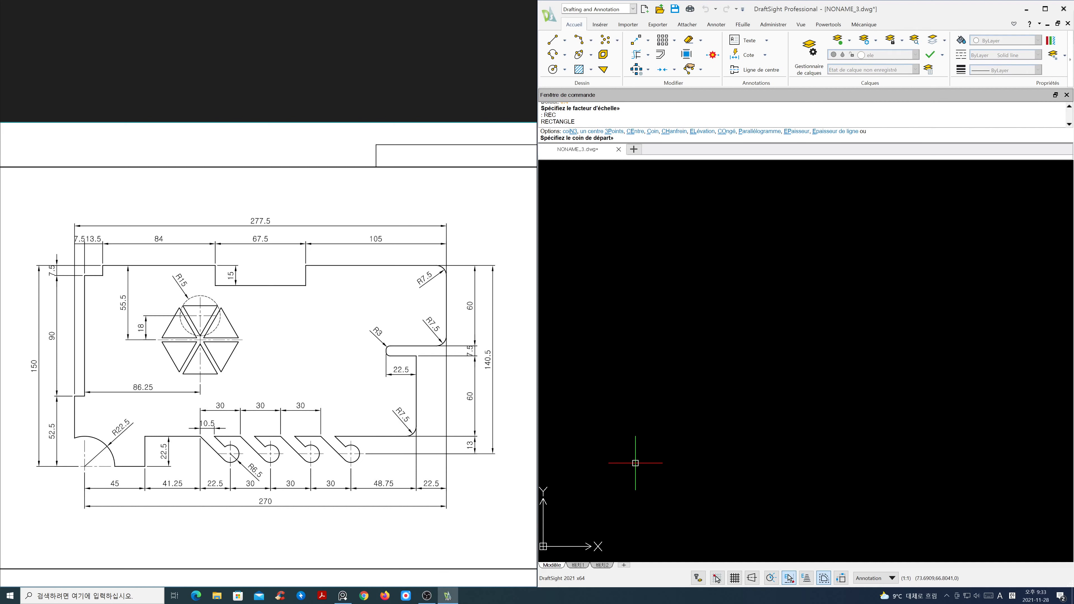
pyautogui.click(635, 463)
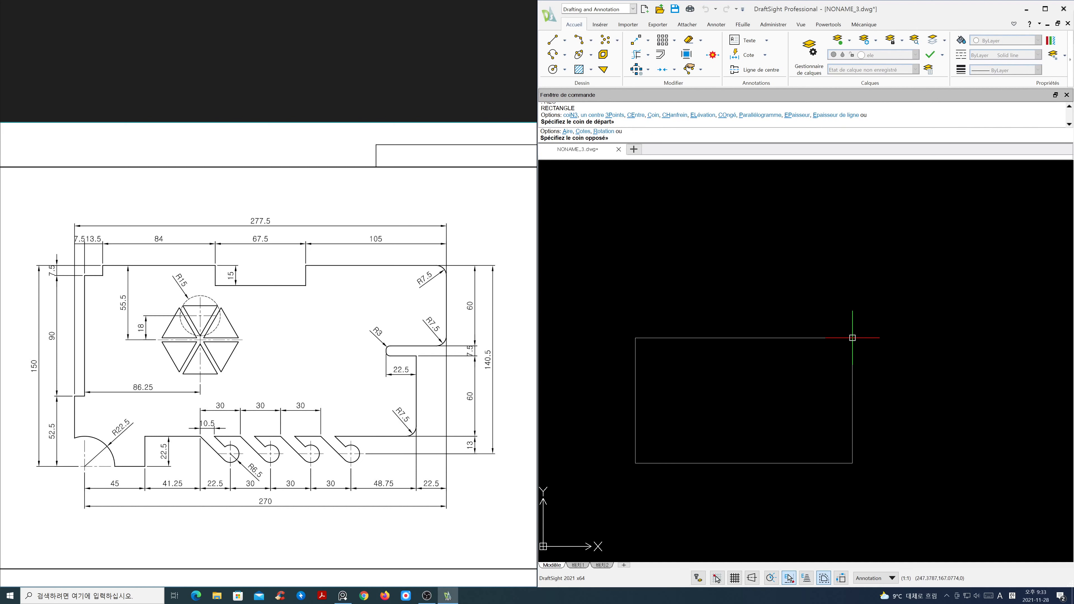
pyautogui.write('c')
pyautogui.press('Return')
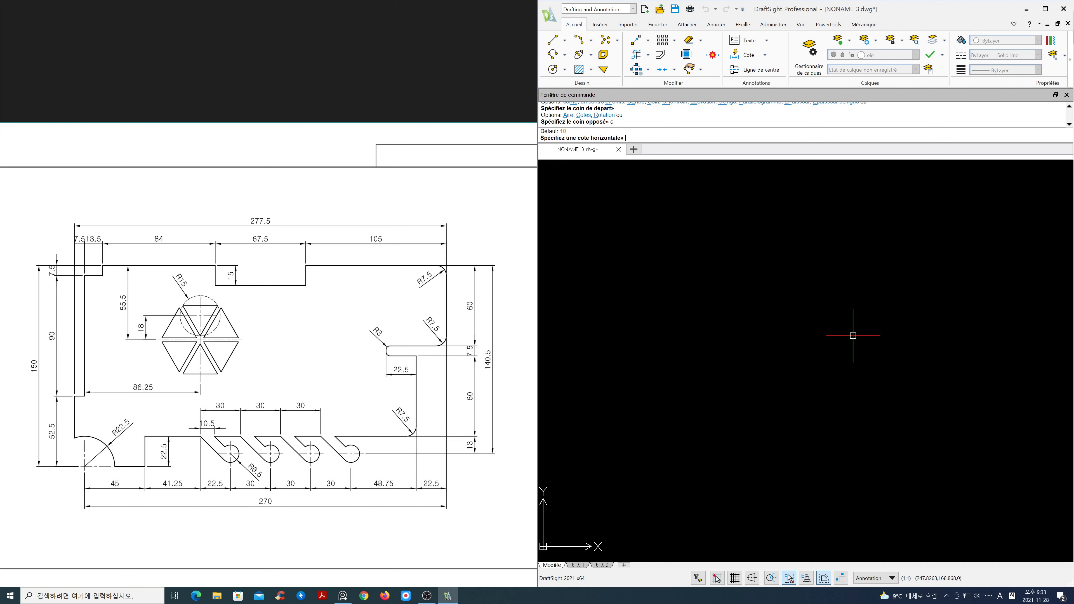
pyautogui.write('277.5')
pyautogui.press('Return')
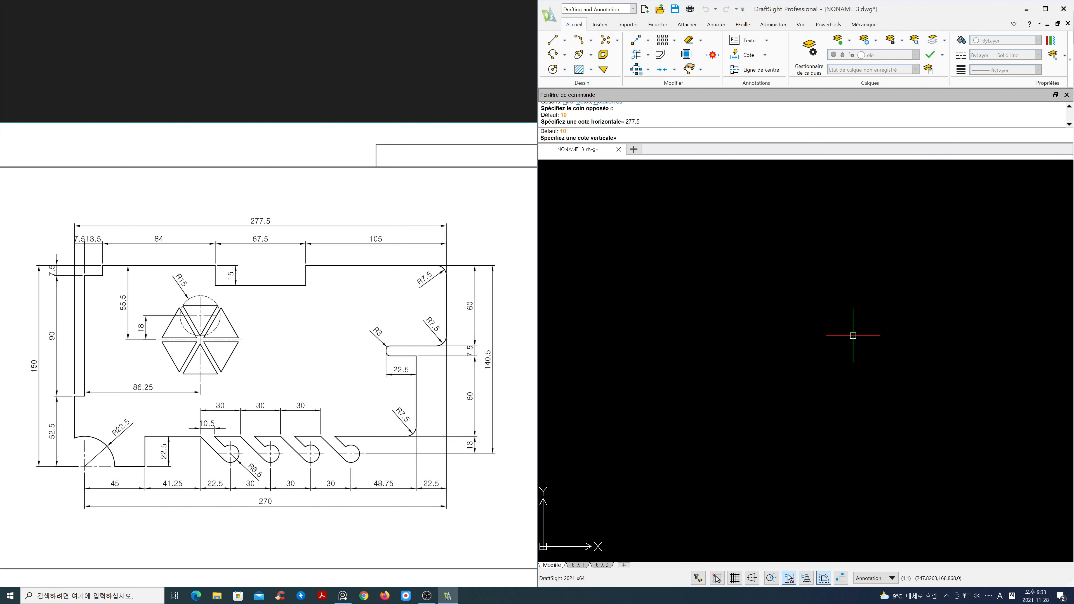
pyautogui.press('Return')
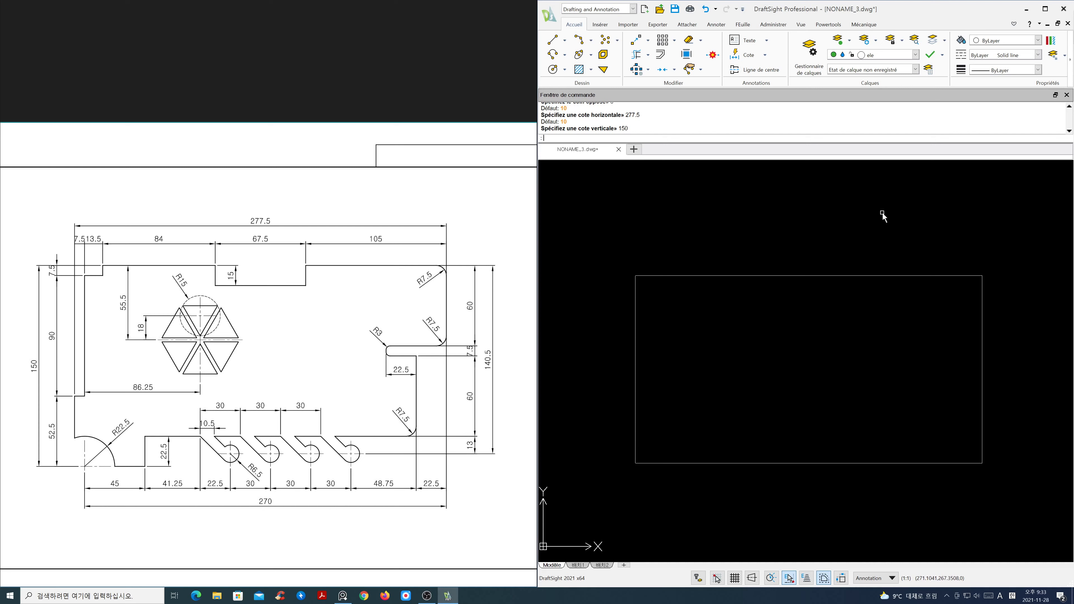
# Step: Explode the 277.5 by 150 rectangle into separate lines
pyautogui.moveTo(842, 342); pyautogui.dragTo(836, 329, button='middle')
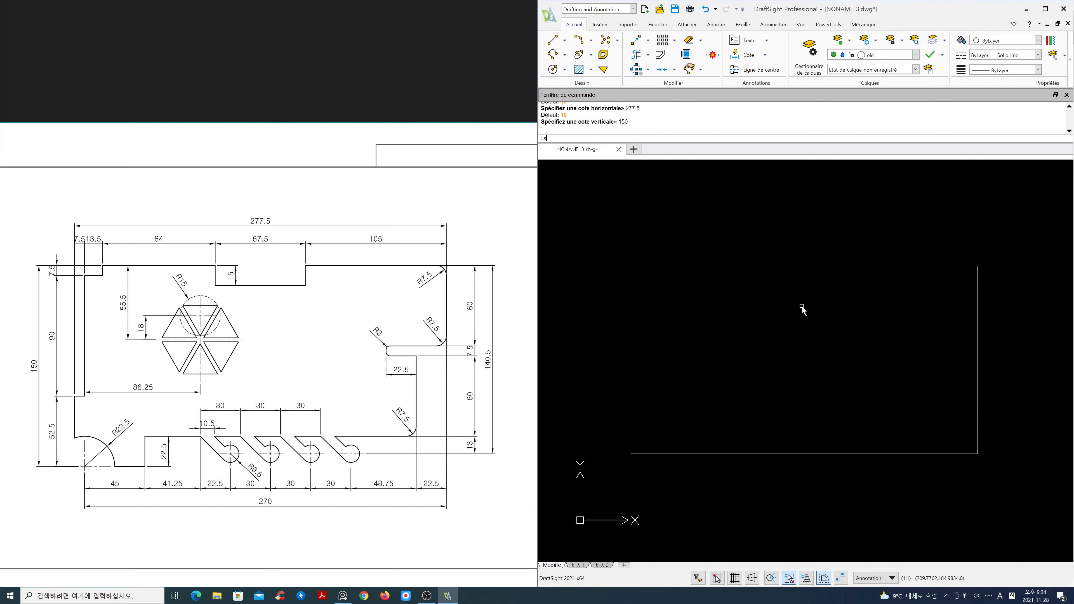
pyautogui.write('x')
pyautogui.press('Return')
pyautogui.click(784, 266)
pyautogui.press('Return')
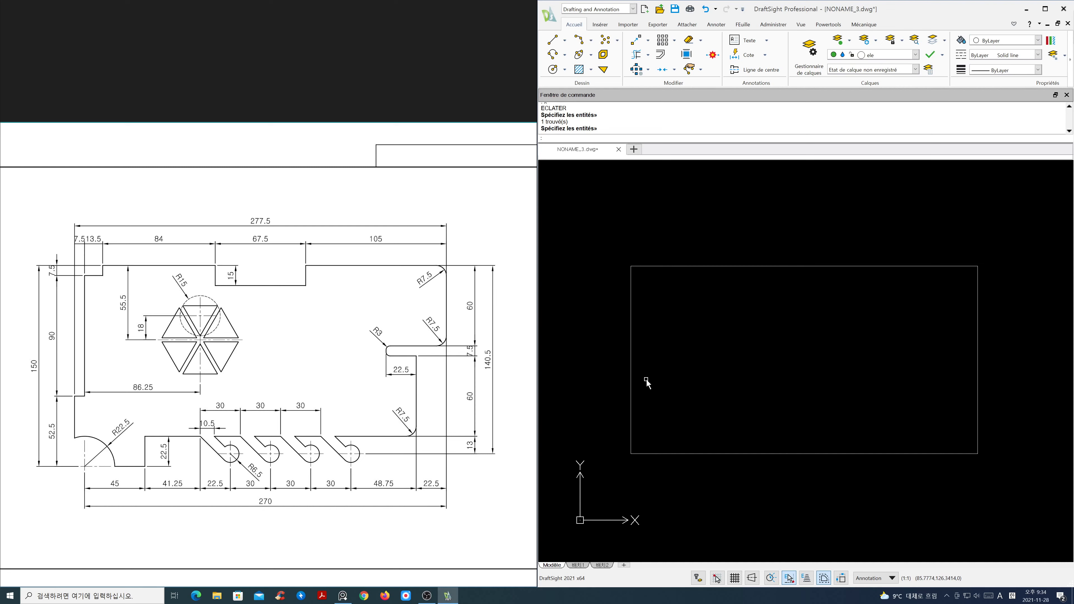
# Step: Offset the rectangle's bottom edge 52.5 upward
pyautogui.write('O')
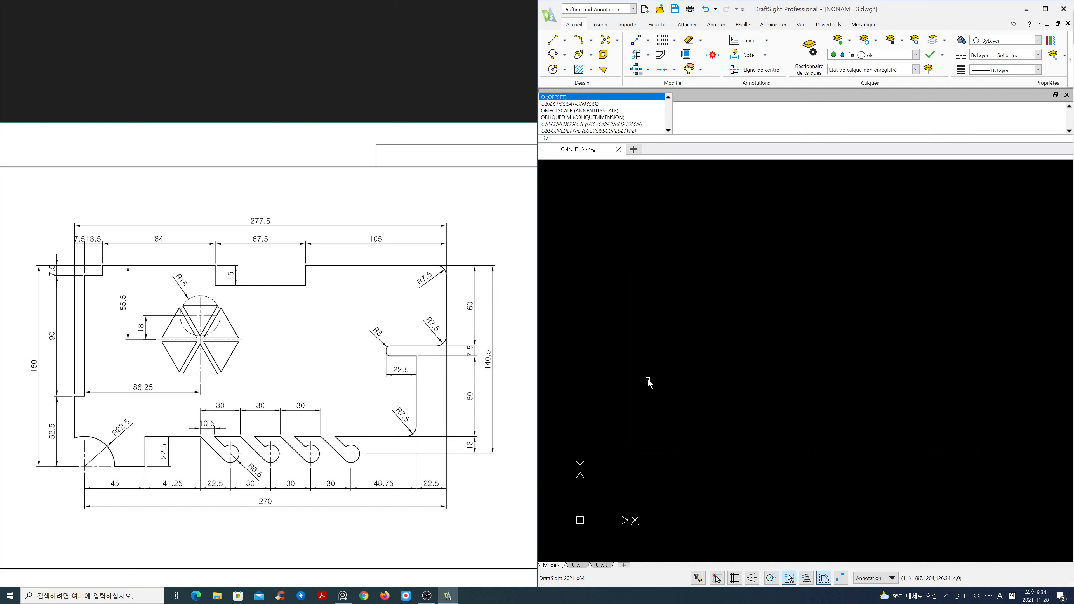
pyautogui.press('Return')
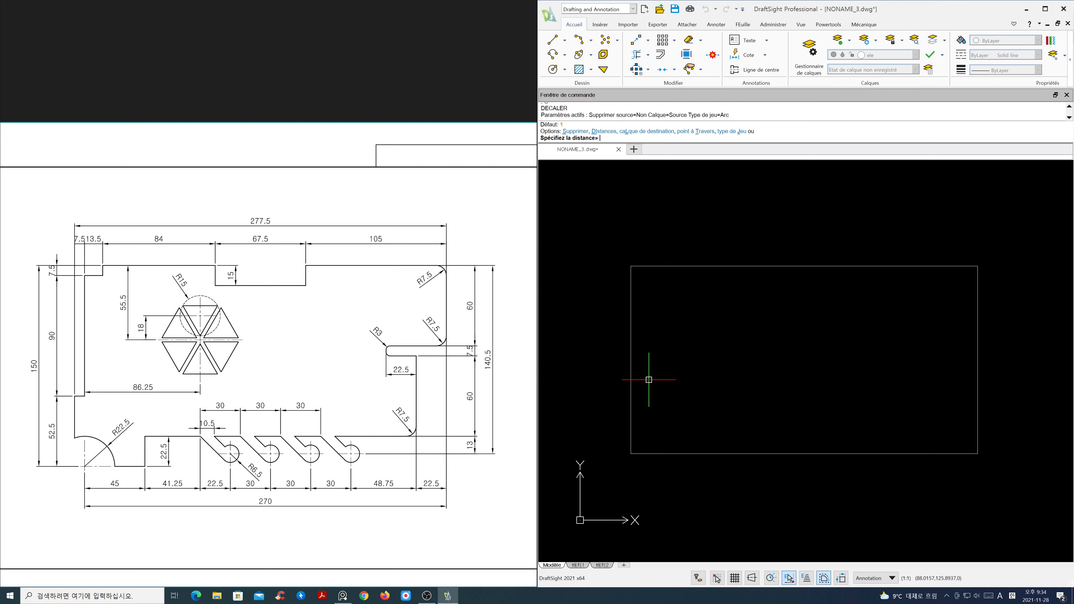
pyautogui.write('52.5')
pyautogui.press('Return')
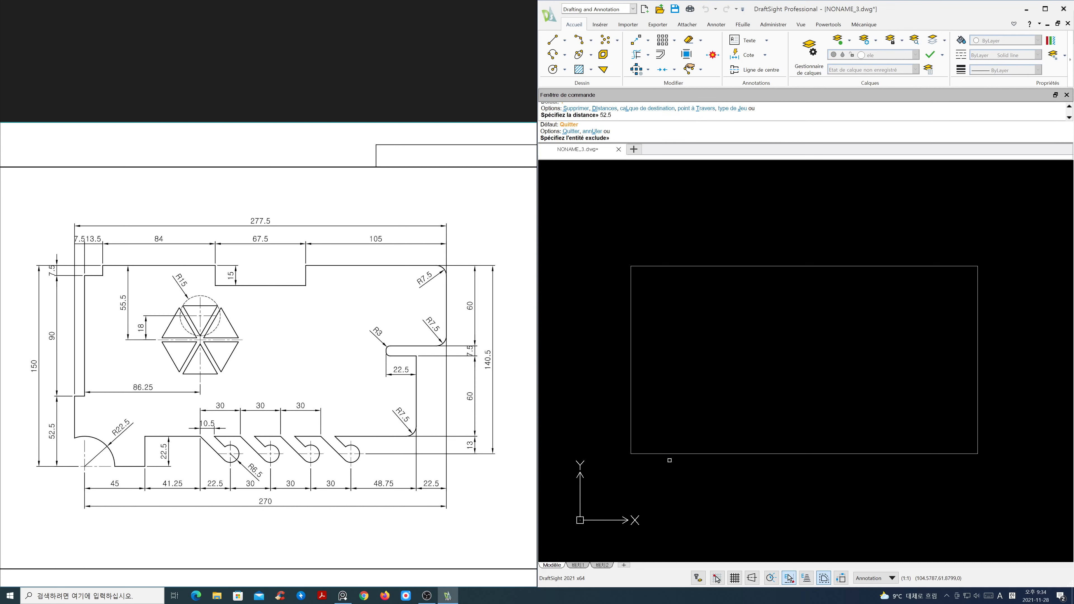
pyautogui.click(673, 454)
pyautogui.click(674, 432)
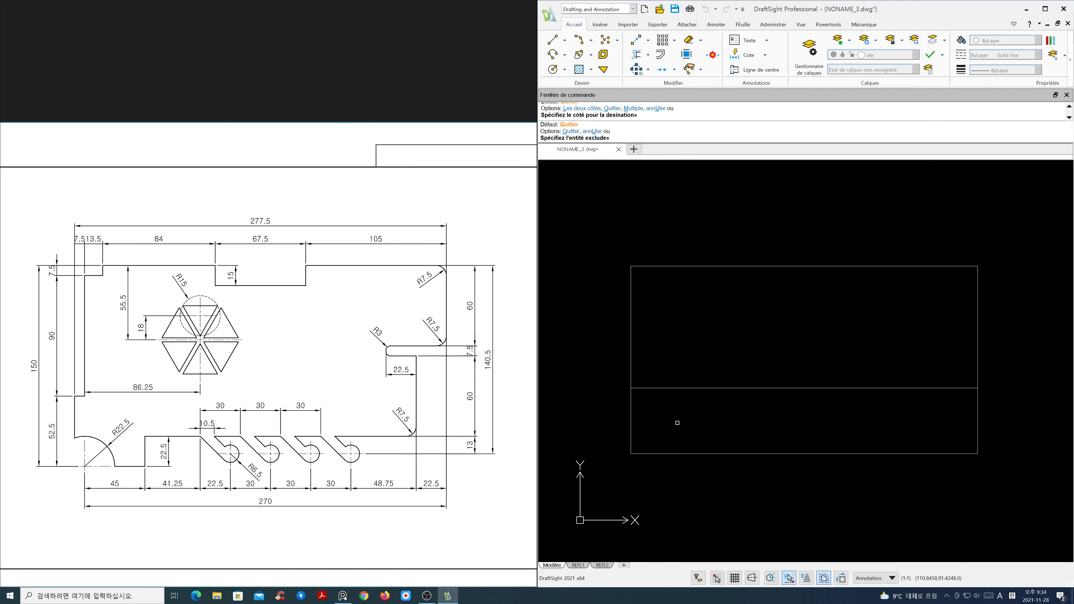
pyautogui.press('Return')
# Step: Offset the outline's left edge and its top edge 7.5 inward
pyautogui.press('Return')
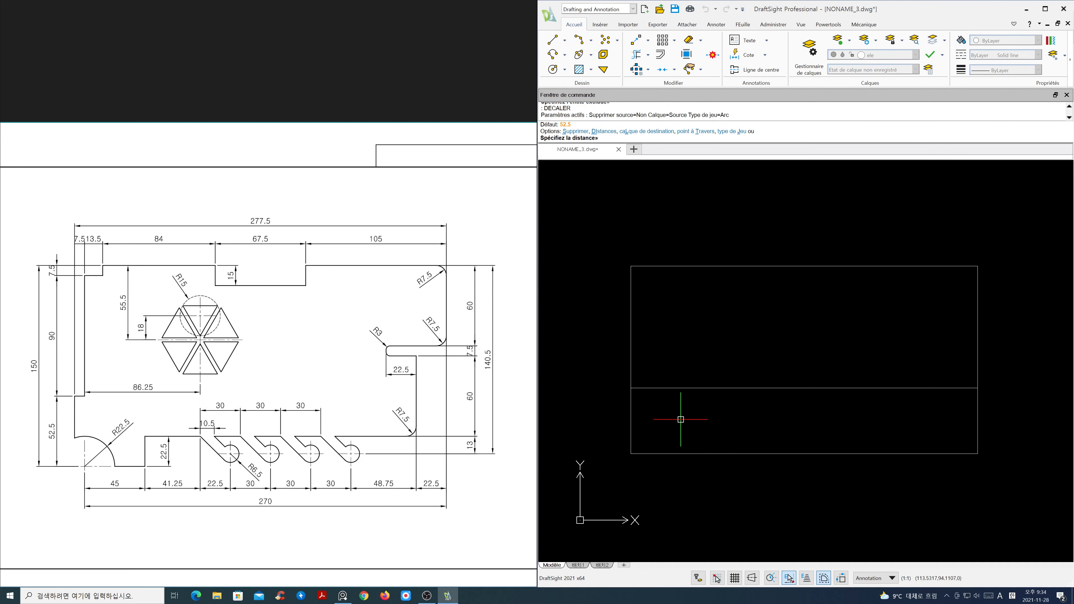
pyautogui.write('7.5')
pyautogui.press('Return')
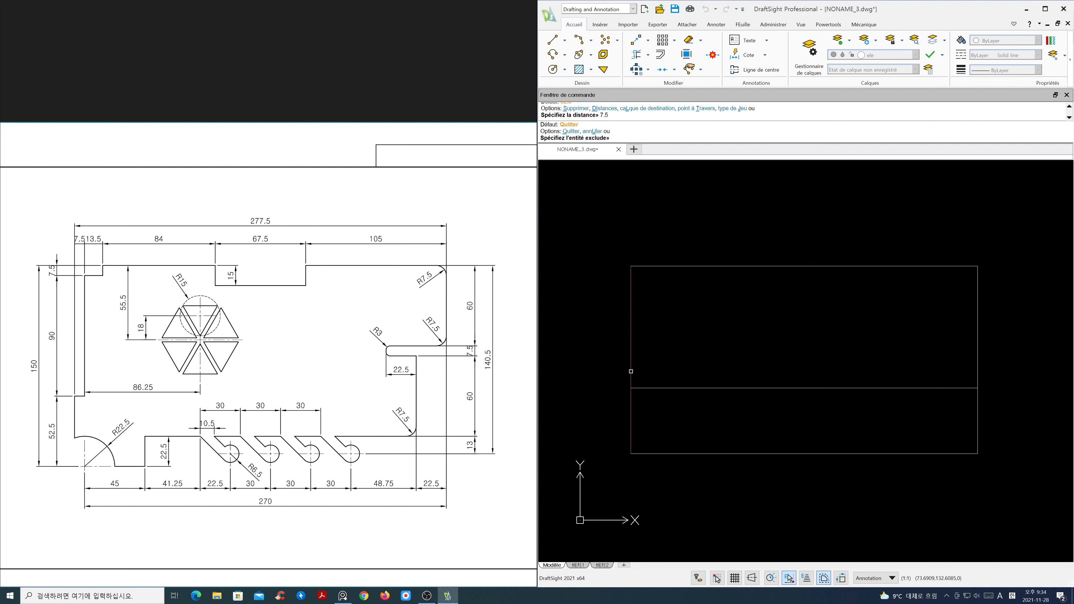
pyautogui.click(631, 369)
pyautogui.click(660, 369)
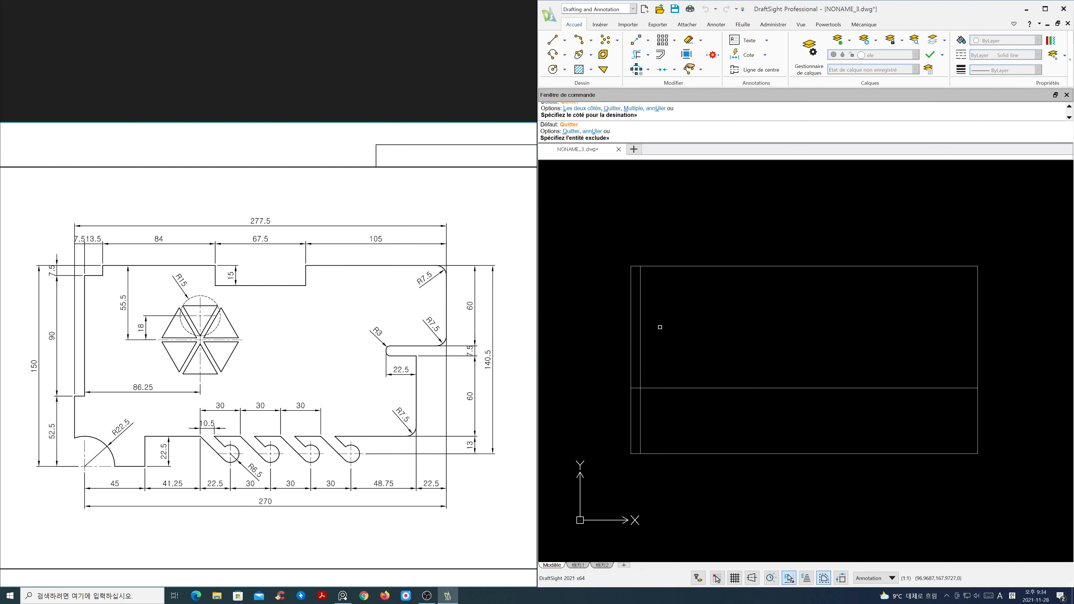
pyautogui.click(666, 267)
pyautogui.click(673, 300)
pyautogui.press('Return')
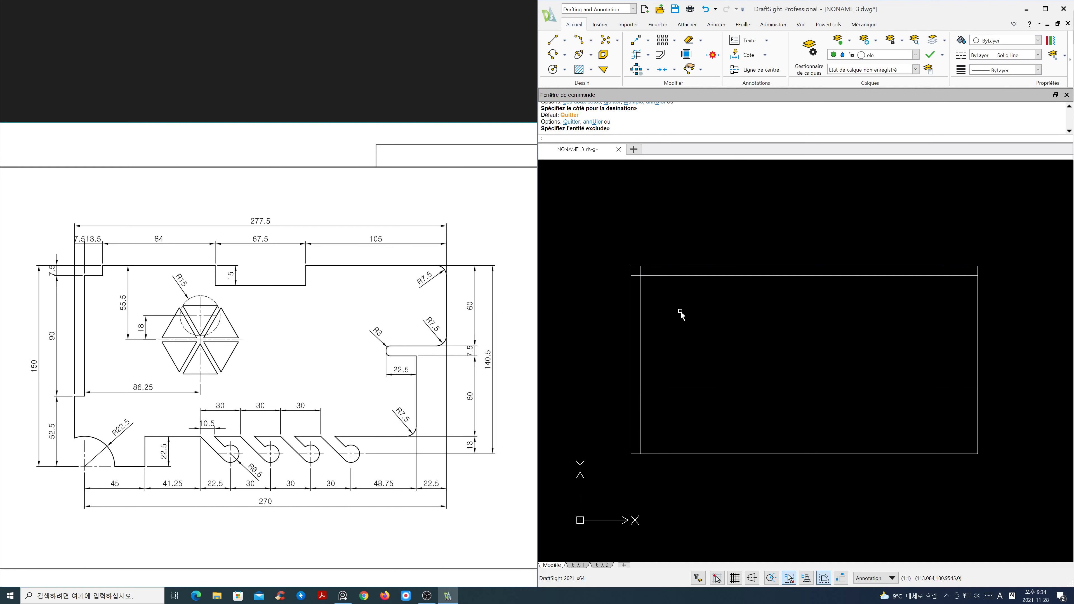
# Step: Offset the inner vertical line near the left edge 13.5 to the right
pyautogui.press('Return')
pyautogui.write('13.5')
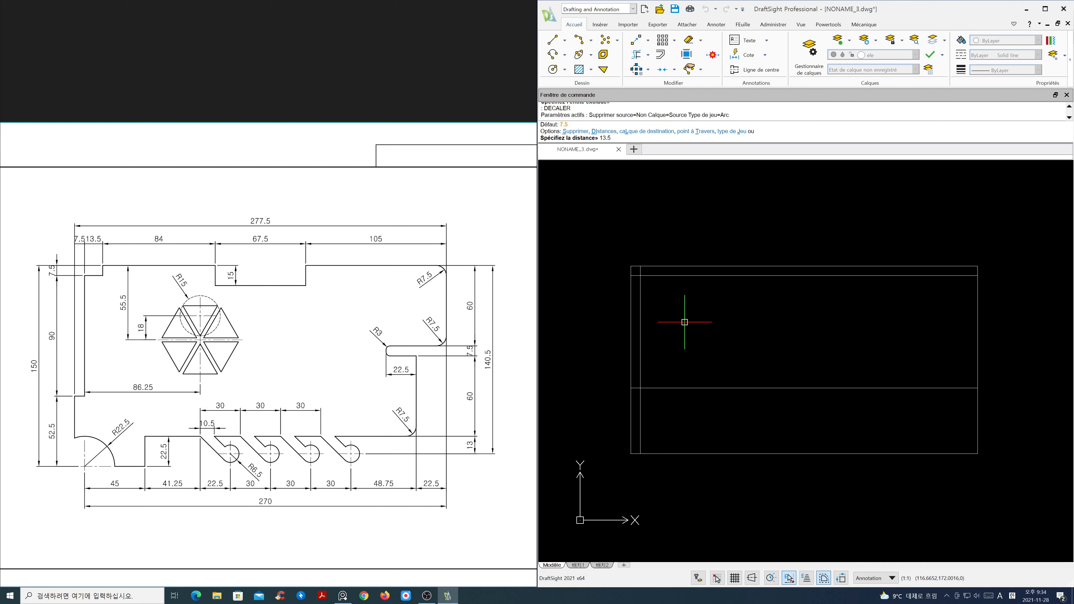
pyautogui.press('Return')
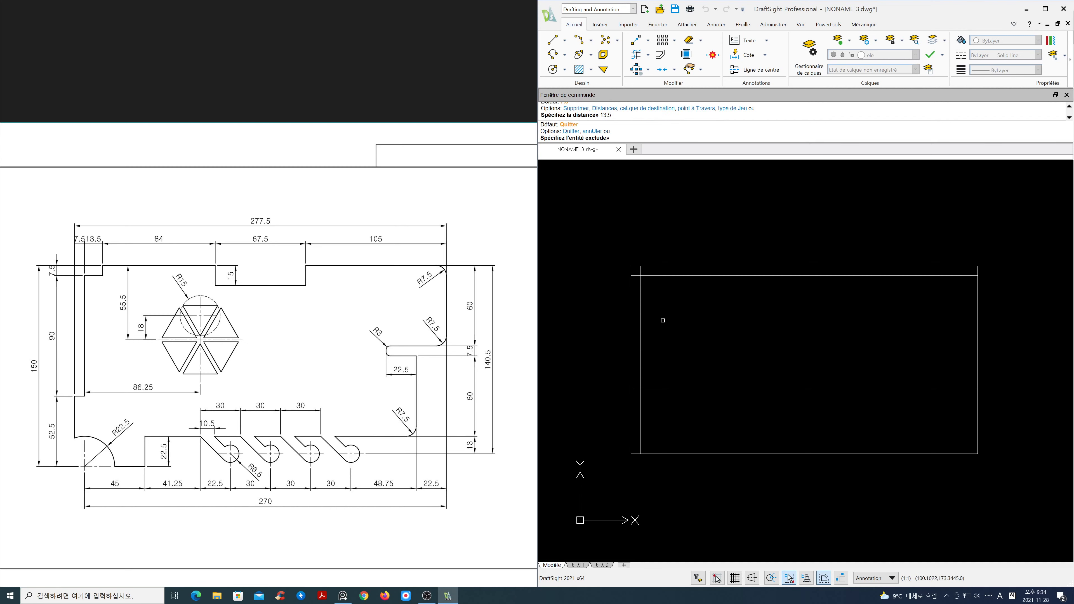
pyautogui.click(641, 318)
pyautogui.click(695, 322)
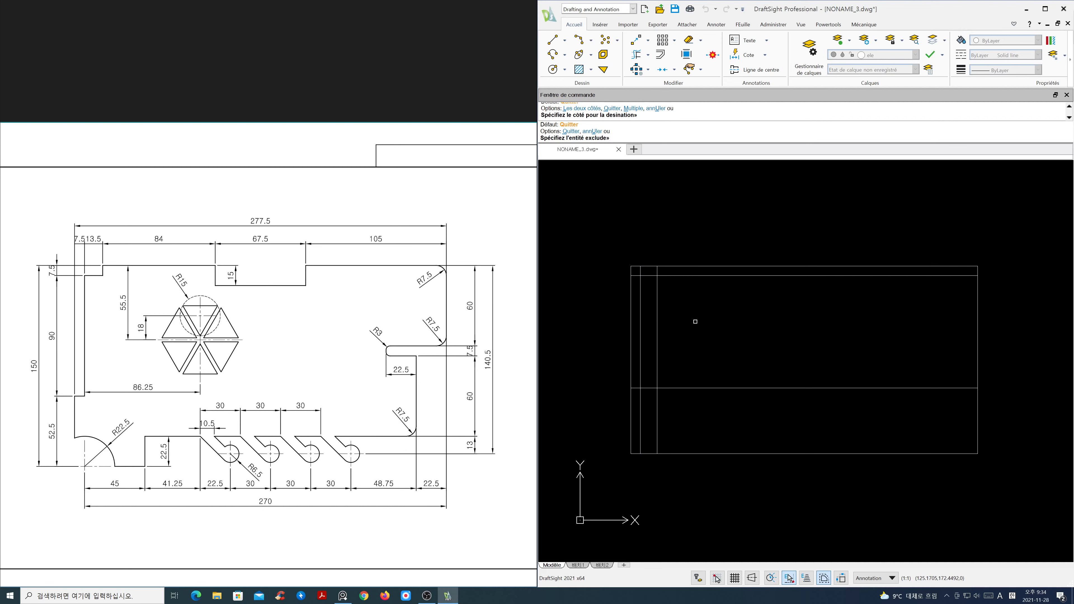
pyautogui.press('Return')
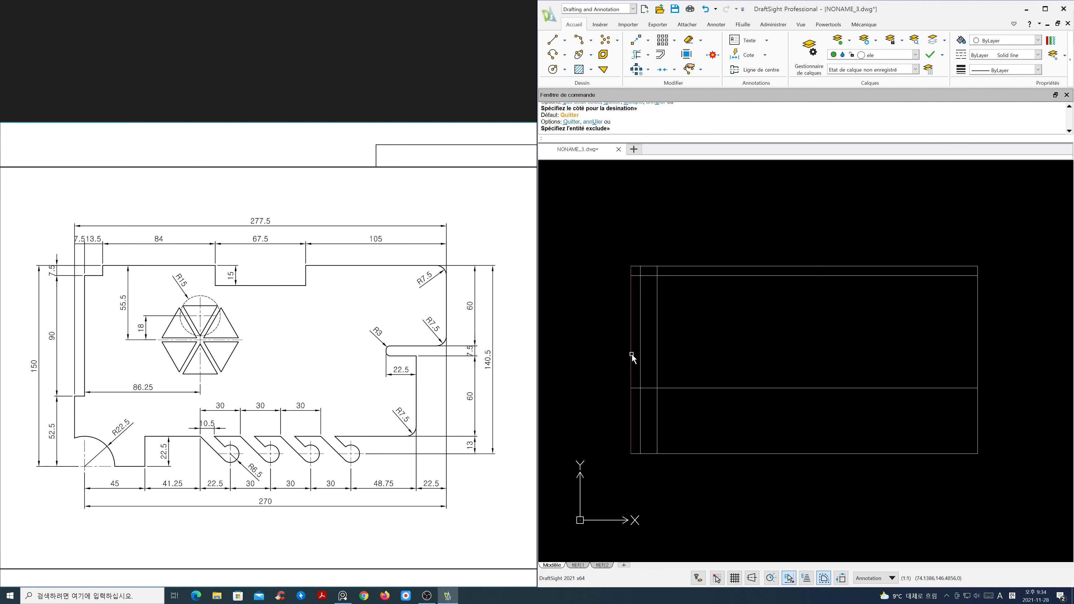
# Step: Join the offset lines and outline edges with multiple radius 0 fillets to form the stepped left side and upper-left corner notch
pyautogui.moveTo(634, 354)
pyautogui.mouseDown(button='middle')
pyautogui.moveTo(740, 343)
pyautogui.moveTo(748, 361)
pyautogui.moveTo(781, 360)
pyautogui.mouseUp(button='middle')
pyautogui.scroll(2, 748, 340)
pyautogui.scroll(-1, 747, 361)
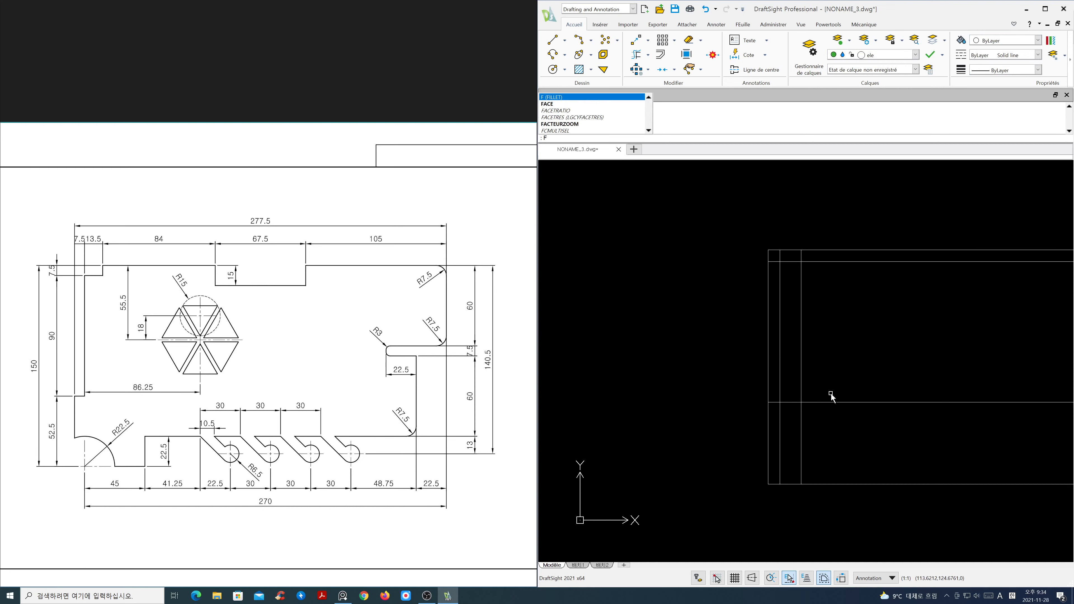
pyautogui.press('Return')
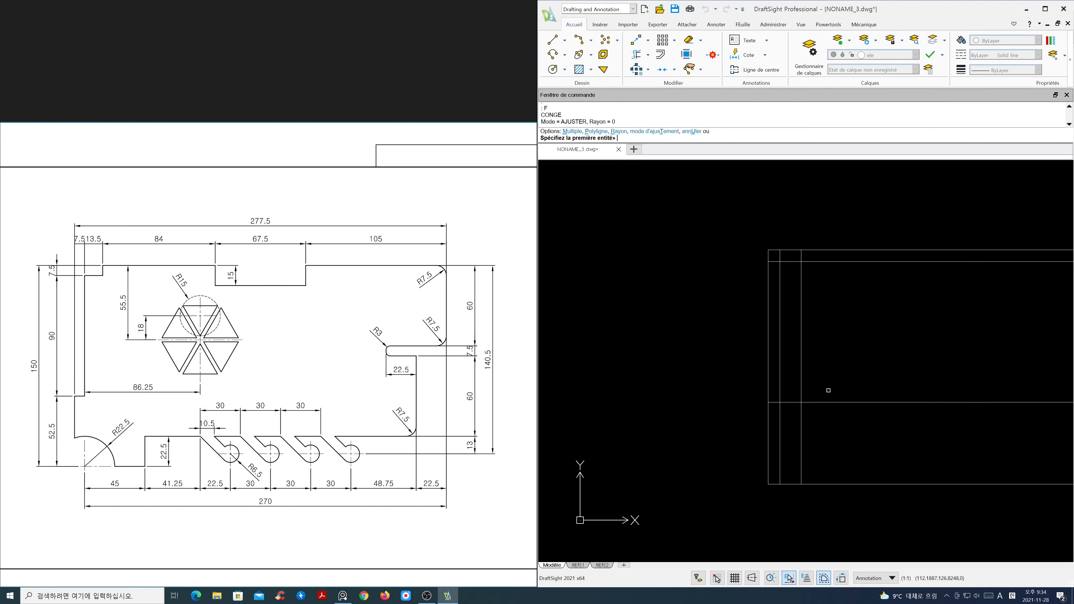
pyautogui.write('m')
pyautogui.press('Return')
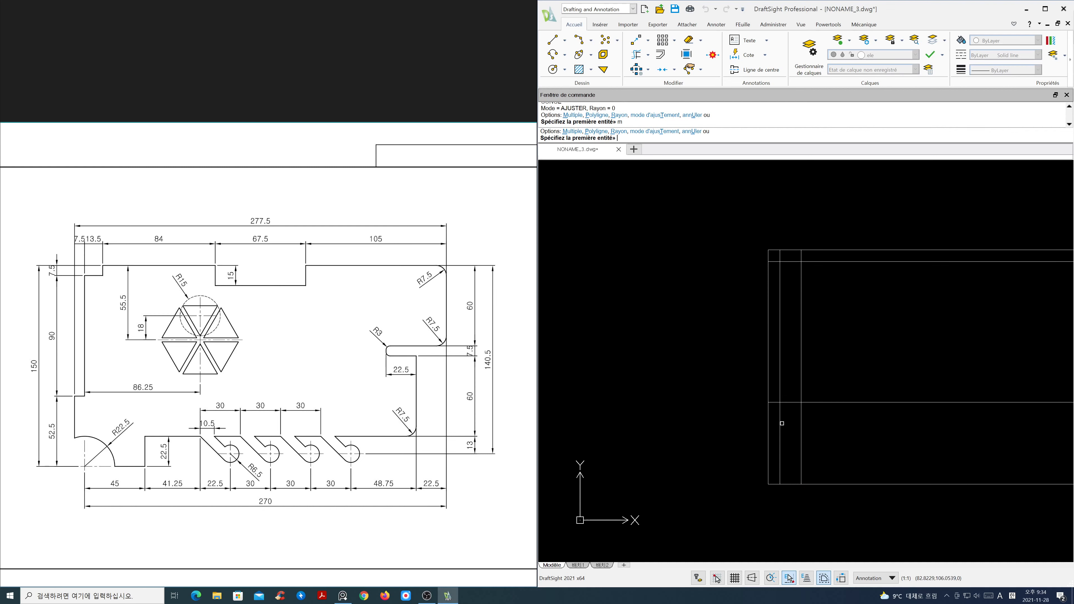
pyautogui.click(768, 421)
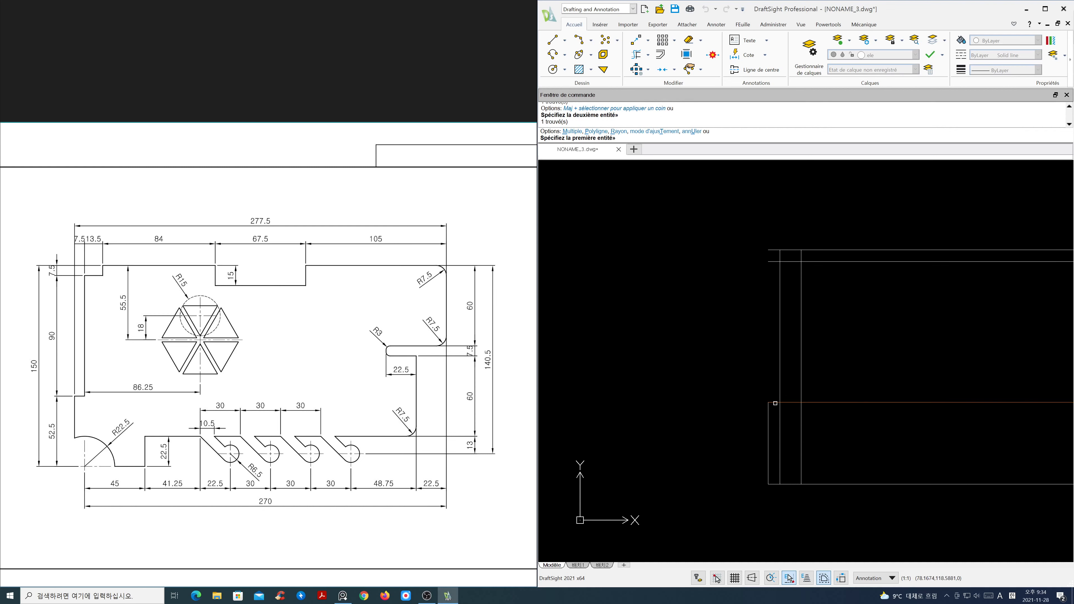
pyautogui.click(793, 262)
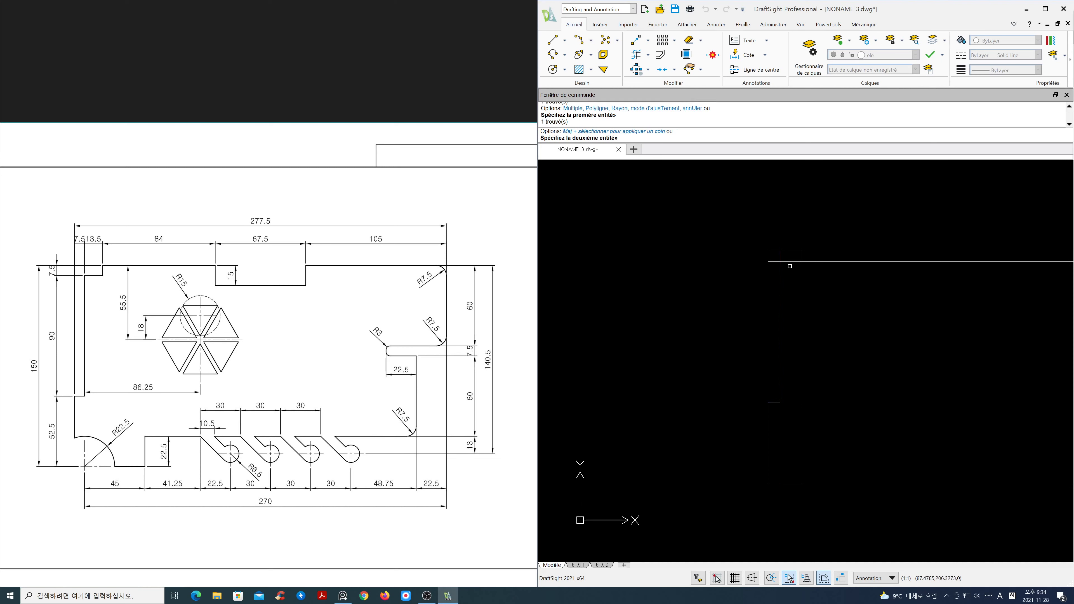
pyautogui.click(802, 256)
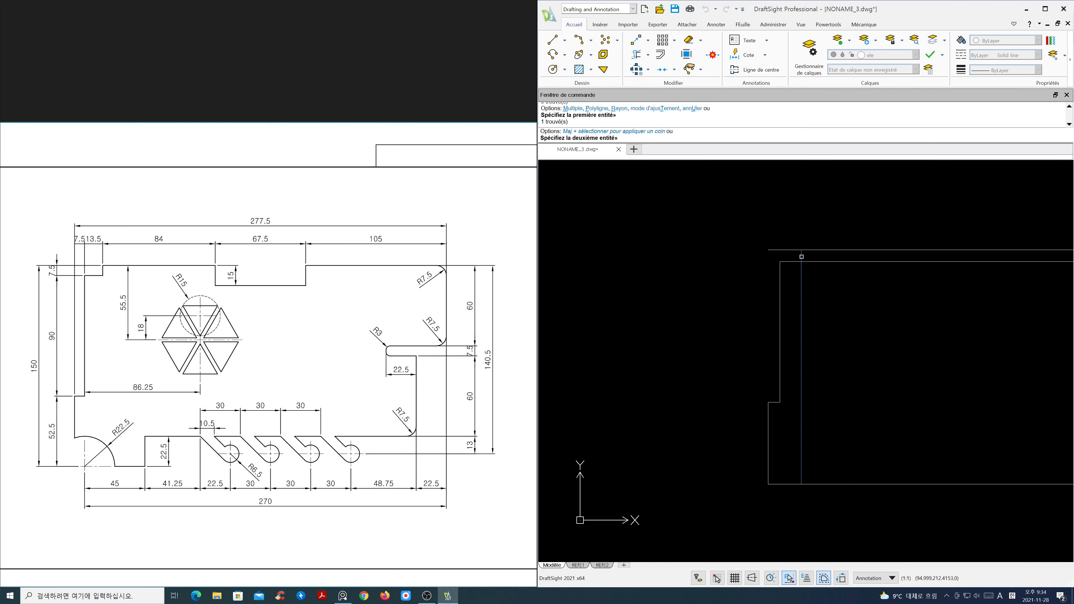
pyautogui.click(810, 250)
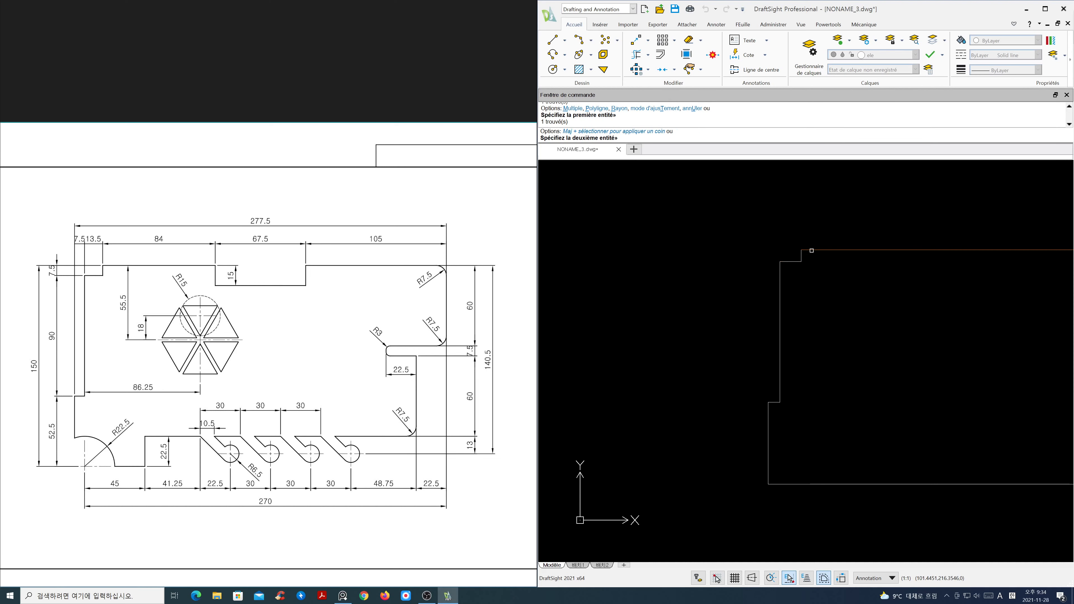
pyautogui.press('Return')
pyautogui.scroll(-1, 845, 318)
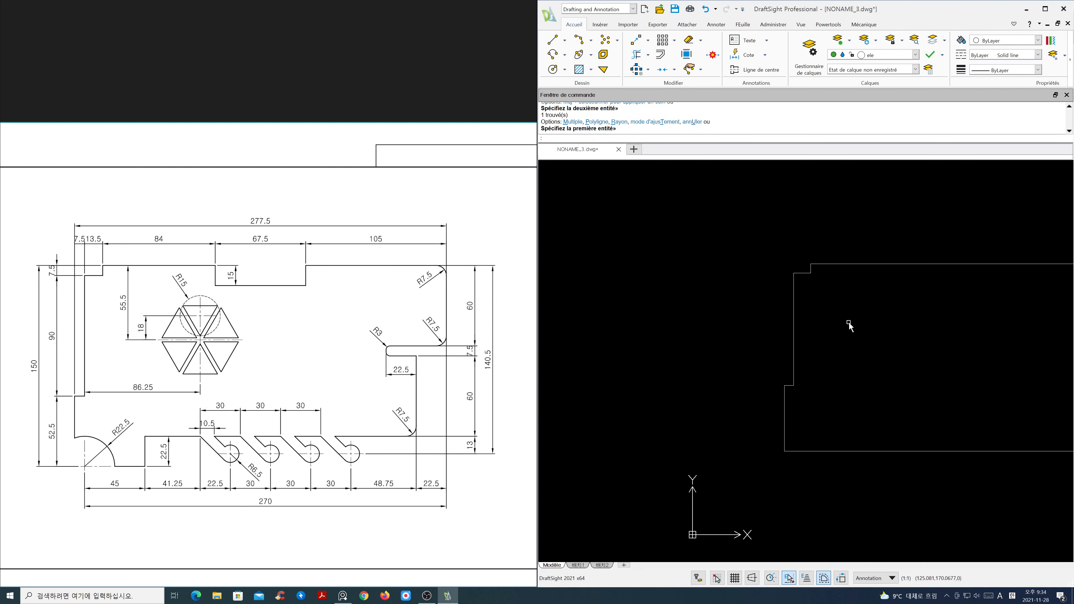
pyautogui.moveTo(857, 320); pyautogui.dragTo(727, 316, button='middle')
pyautogui.press('Escape')
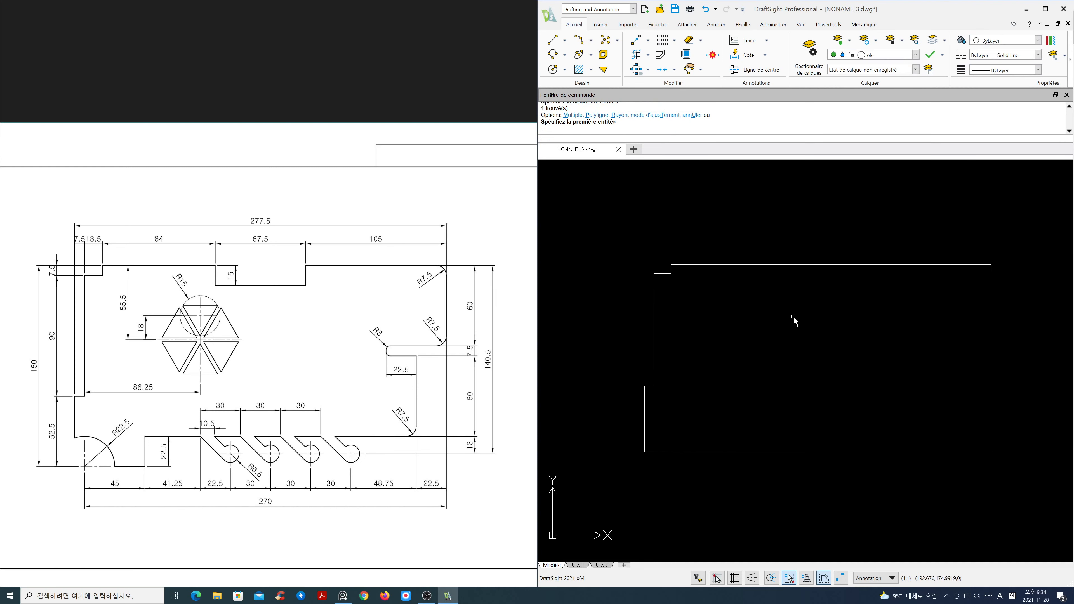
# Step: Offset the short vertical edge of the upper-left notch 84 to the right
pyautogui.moveTo(794, 320); pyautogui.dragTo(783, 318, button='middle')
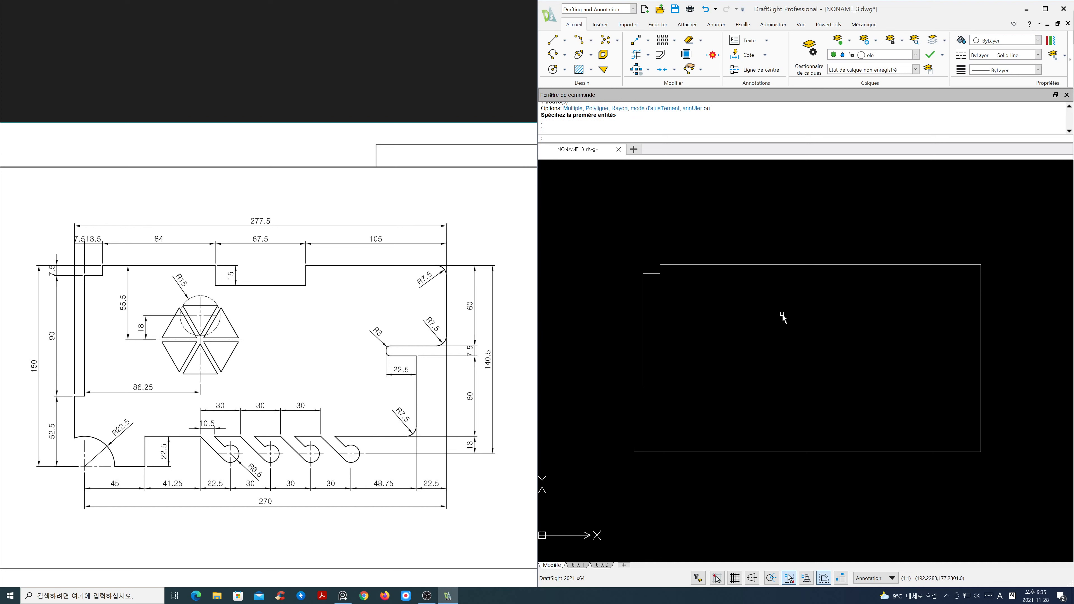
pyautogui.write('z')
pyautogui.press('Return')
pyautogui.press('Return')
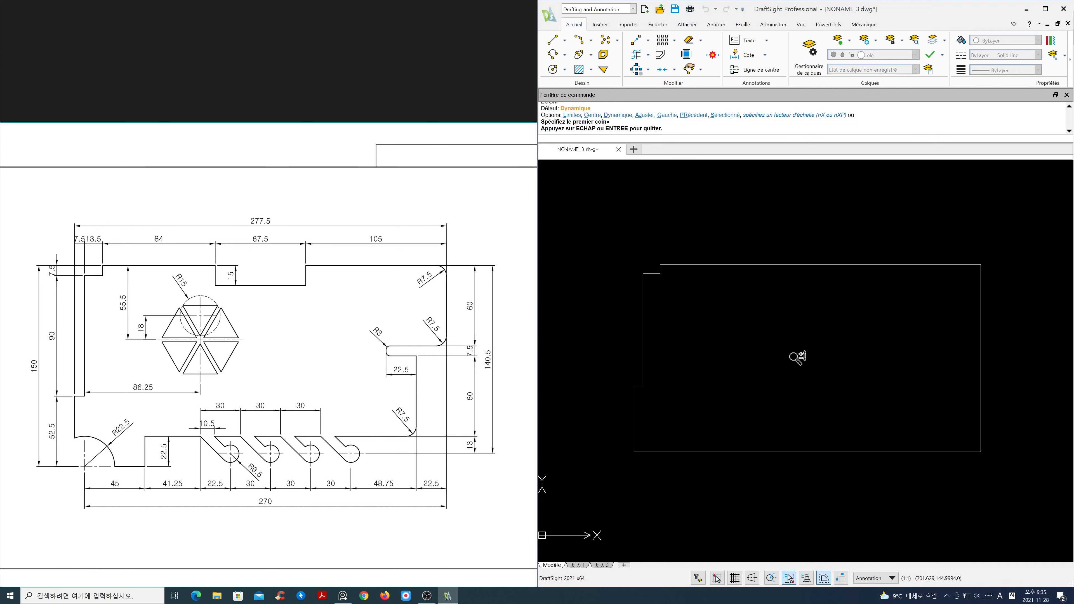
pyautogui.moveTo(800, 357); pyautogui.dragTo(809, 324)
pyautogui.rightClick(809, 326)
pyautogui.click(820, 335)
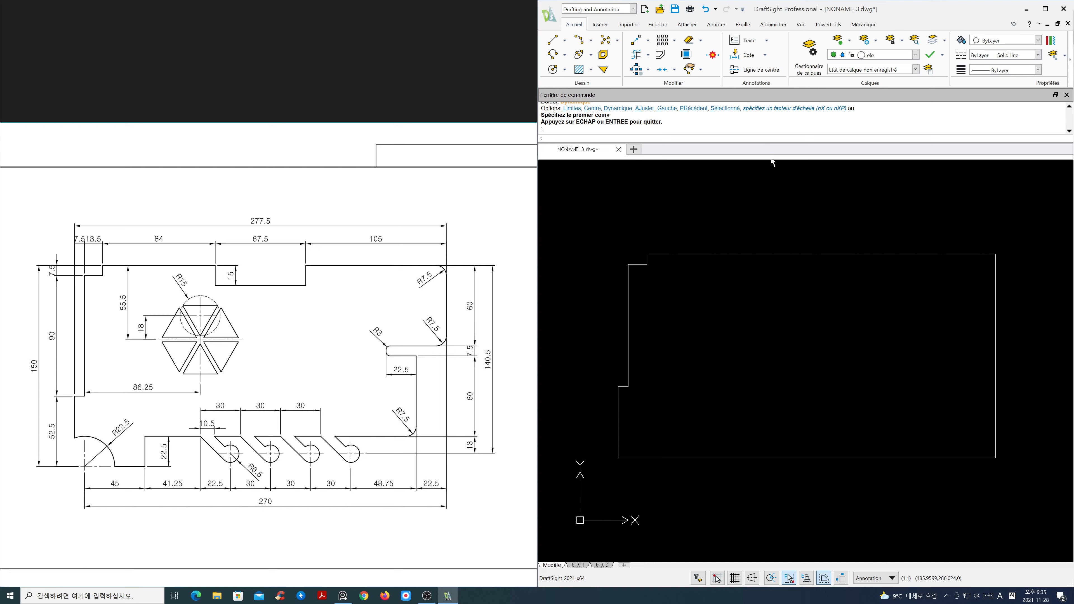
pyautogui.write('o')
pyautogui.press('Return')
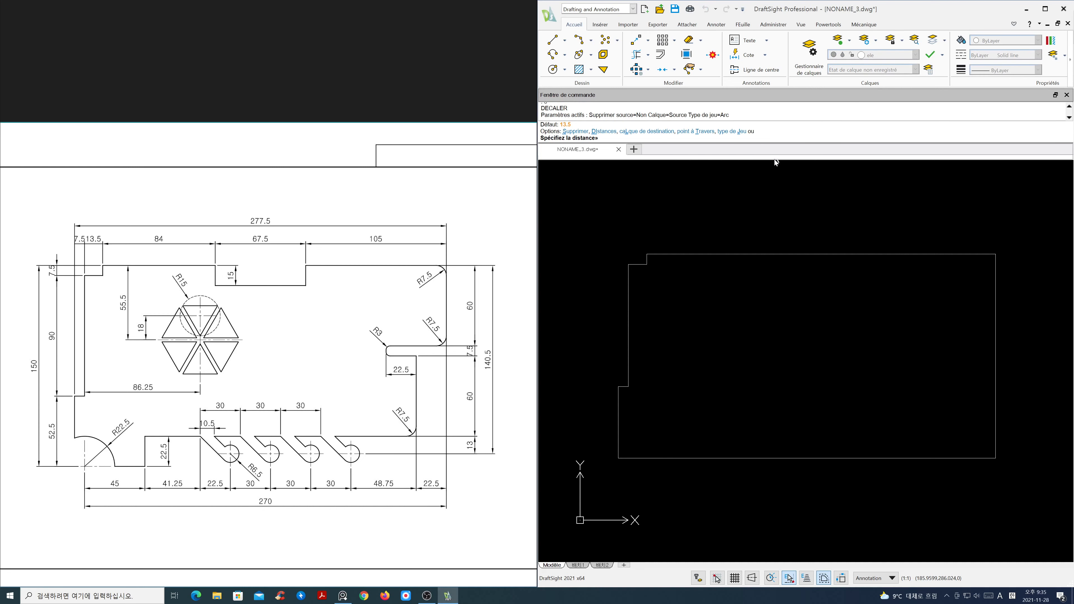
pyautogui.write('84')
pyautogui.press('Return')
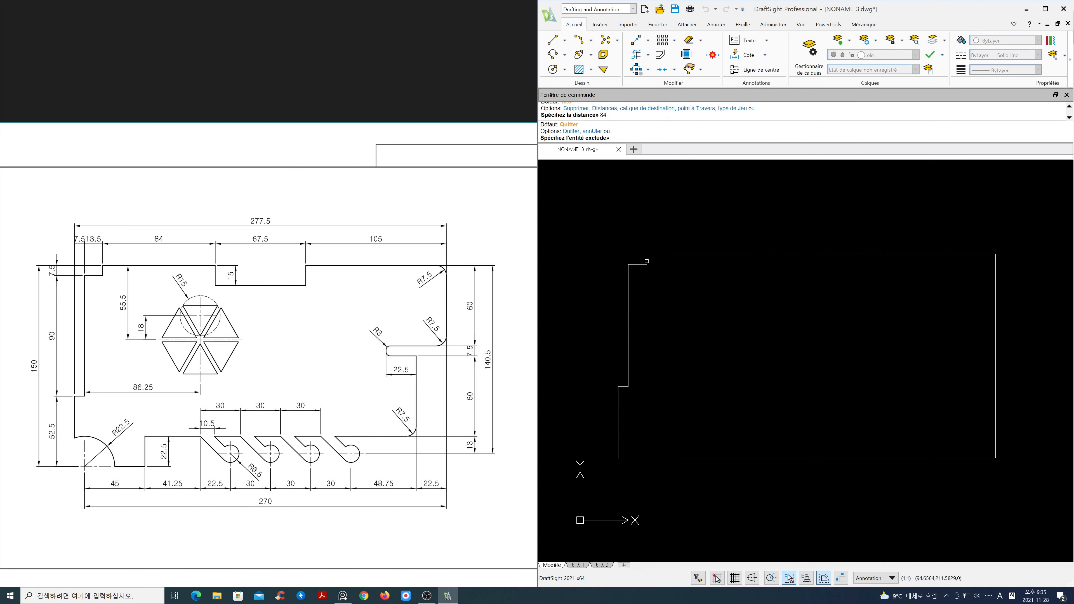
pyautogui.click(647, 261)
pyautogui.click(719, 271)
pyautogui.press('Return')
# Step: Offset the short vertical line below the top edge 67.5 to the right
pyautogui.press('Return')
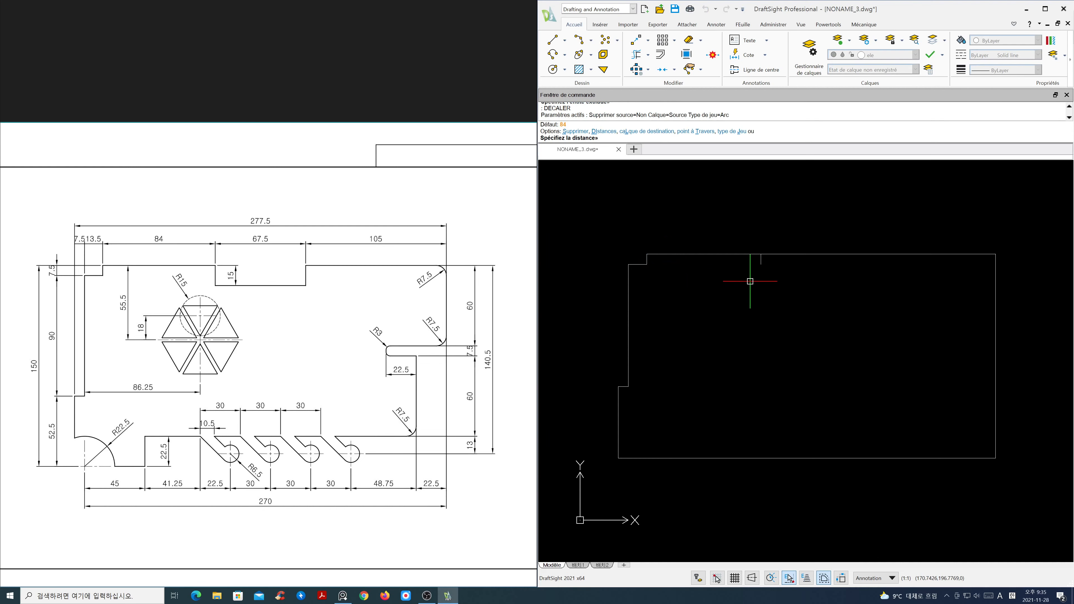
pyautogui.write('67')
pyautogui.press('Return')
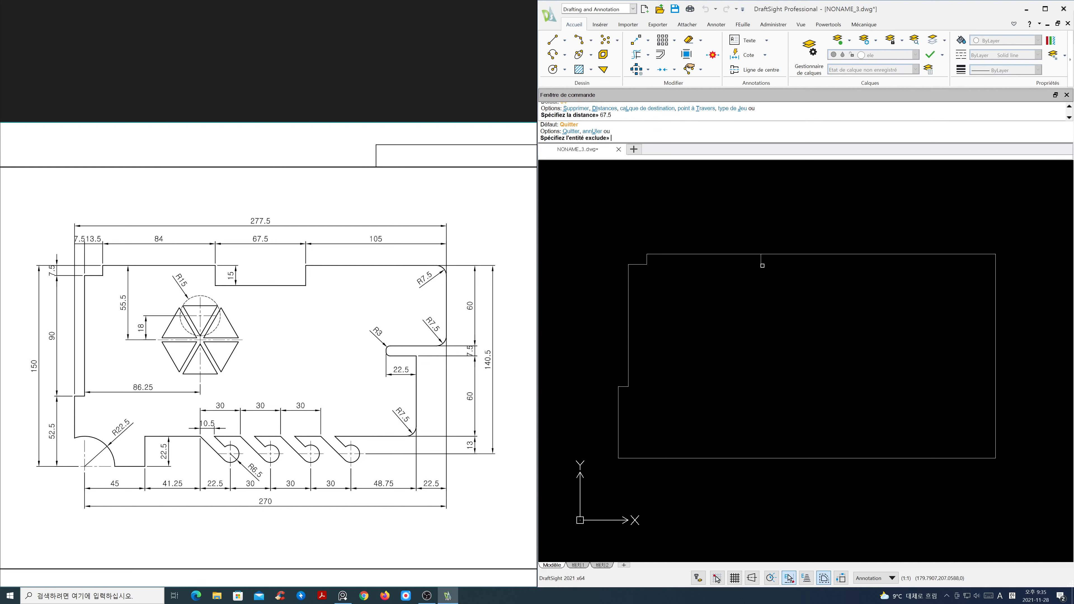
pyautogui.click(761, 259)
pyautogui.click(778, 267)
pyautogui.press('Return')
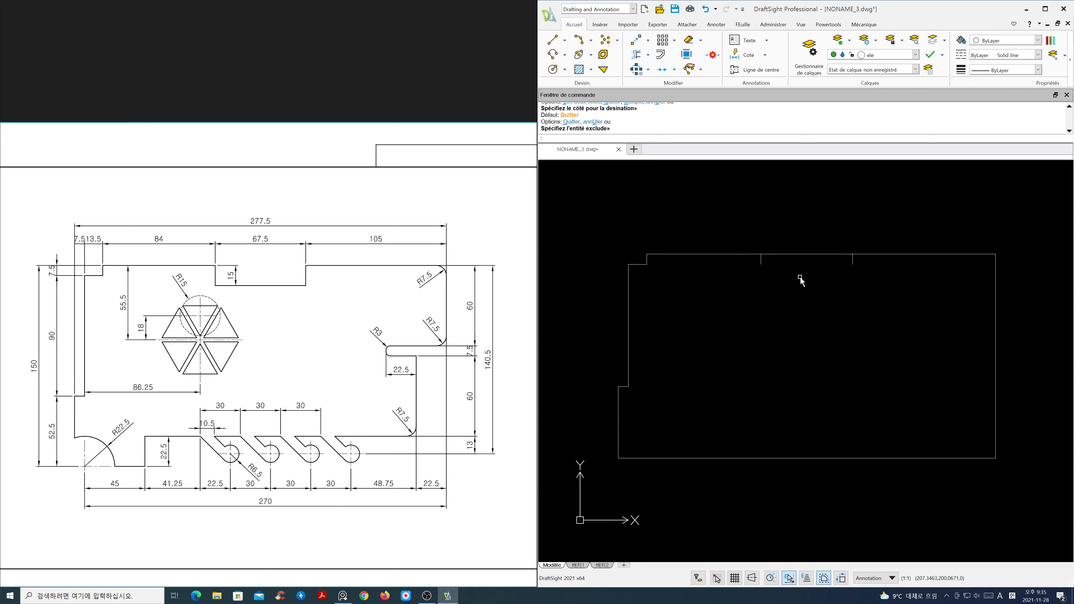
# Step: Offset the plate's top edge 15 downward
pyautogui.press('Return')
pyautogui.write('15')
pyautogui.press('Return')
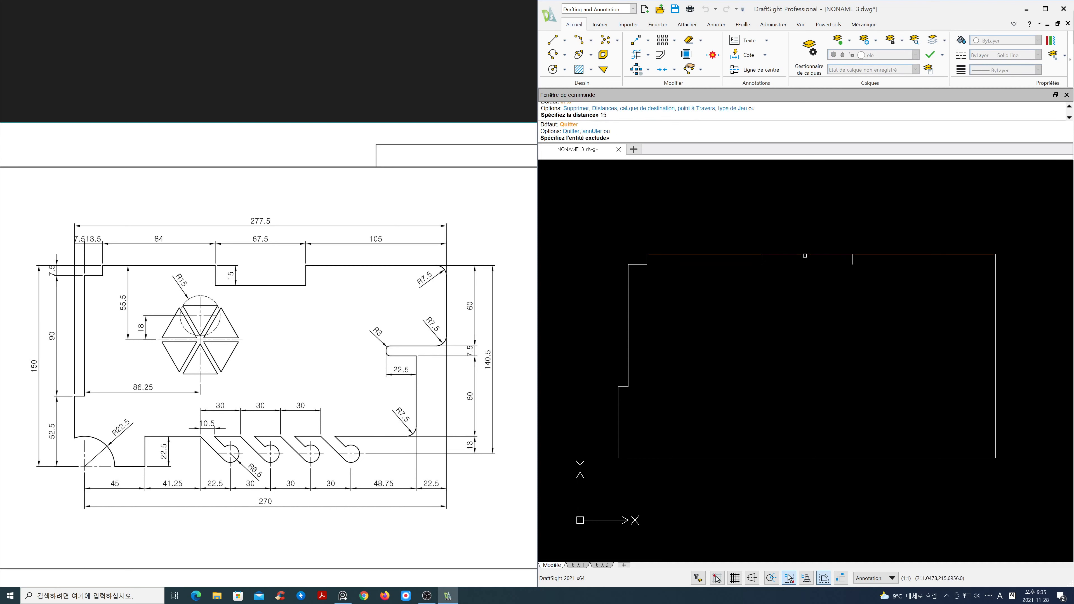
pyautogui.click(801, 254)
pyautogui.click(802, 283)
pyautogui.press('Return')
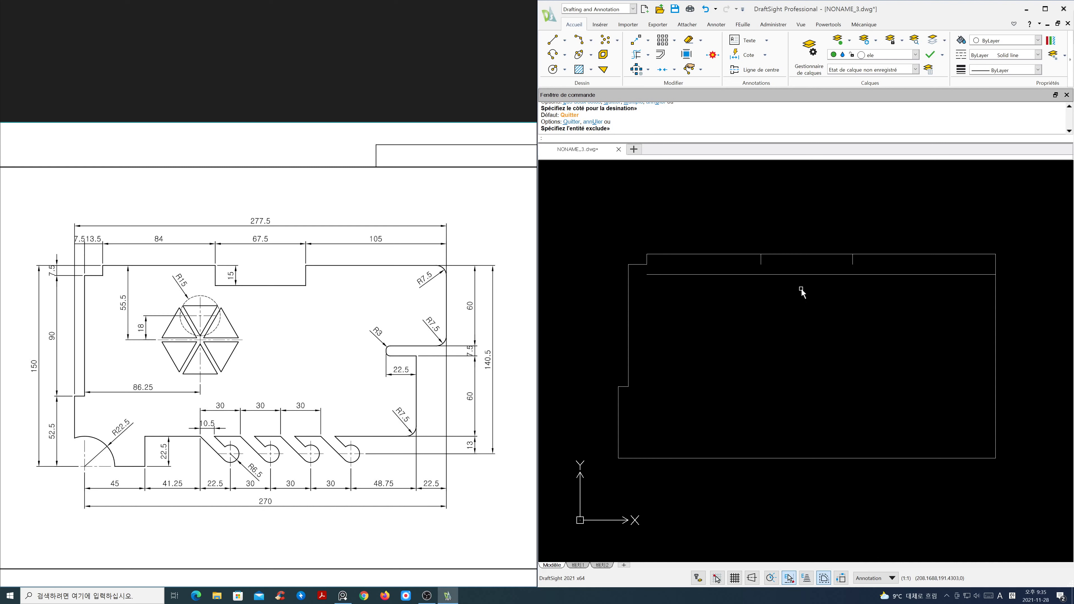
# Step: Join the offset line to both short vertical lines with multiple radius 0 fillets to form the top notch
pyautogui.press('Return')
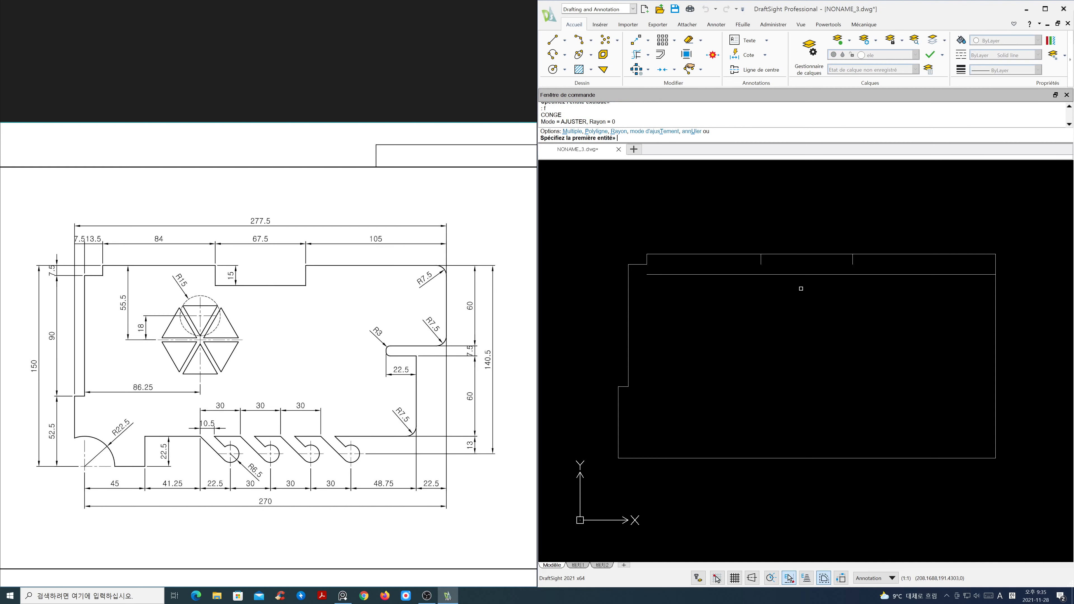
pyautogui.write('m')
pyautogui.press('Return')
pyautogui.click(761, 262)
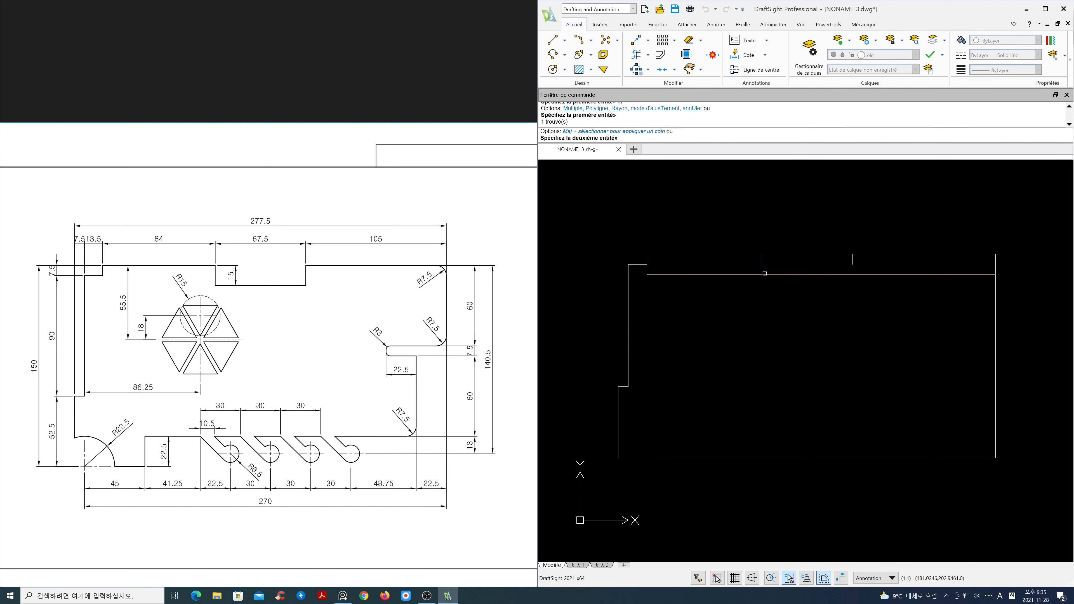
pyautogui.click(766, 275)
pyautogui.click(840, 275)
pyautogui.click(852, 260)
pyautogui.press('Escape')
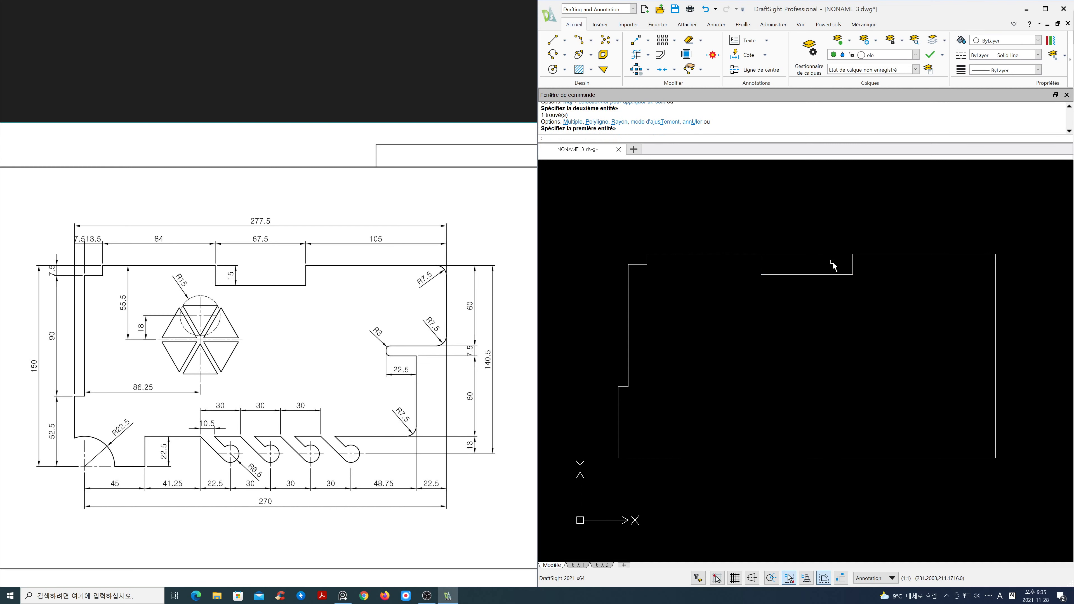
# Step: Trim away the top edge segment spanning the rectangular notch
pyautogui.write('tr')
pyautogui.press('Return')
pyautogui.press('Return')
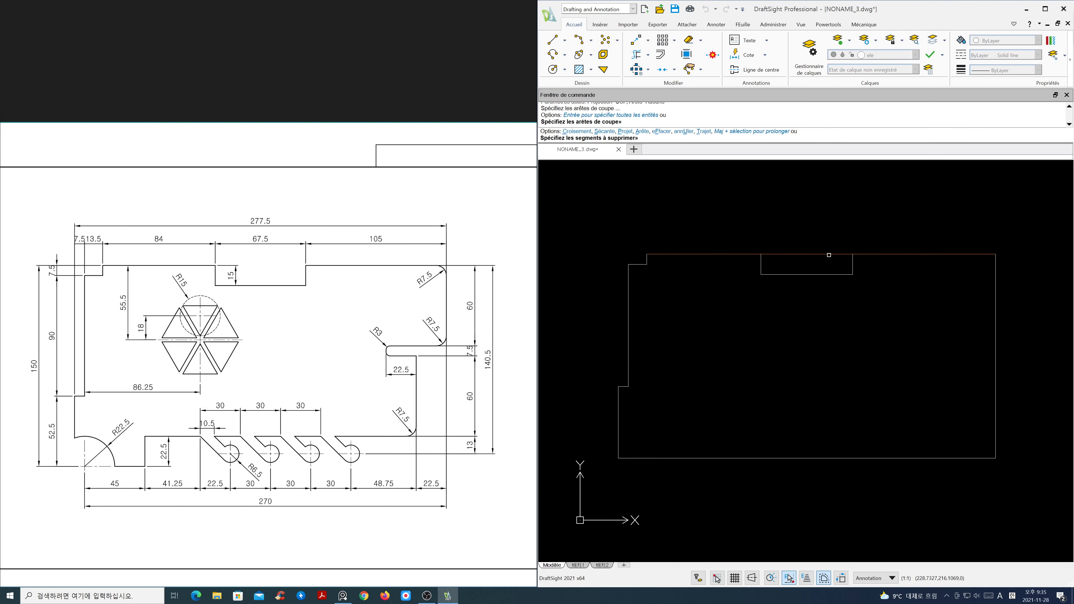
pyautogui.click(829, 255)
pyautogui.press('Escape')
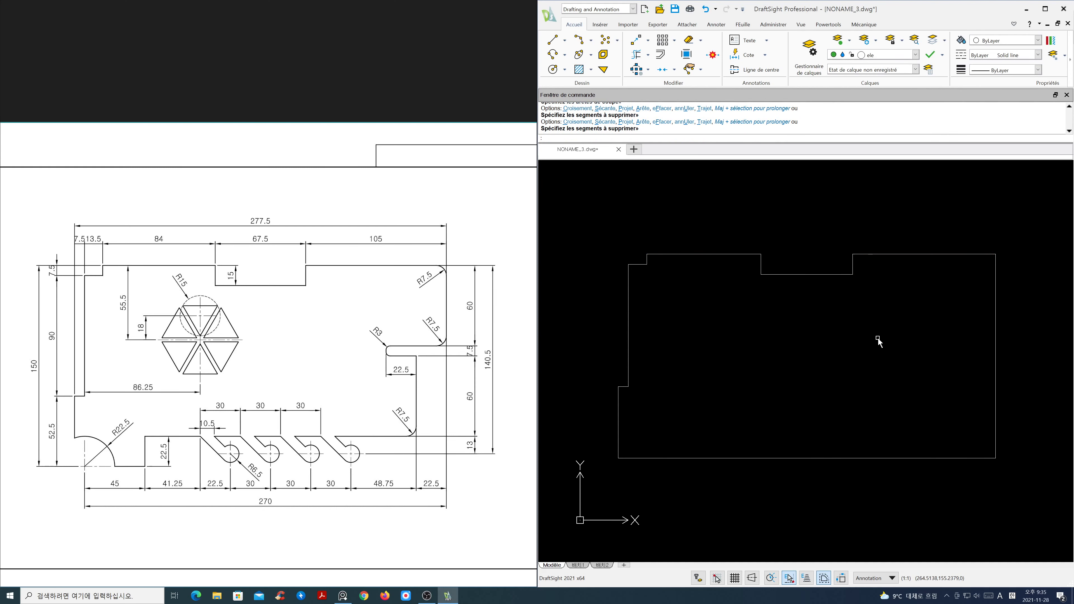
# Step: Offset the top edge segment right of the notch 60 downward
pyautogui.moveTo(876, 338); pyautogui.dragTo(683, 340, button='middle')
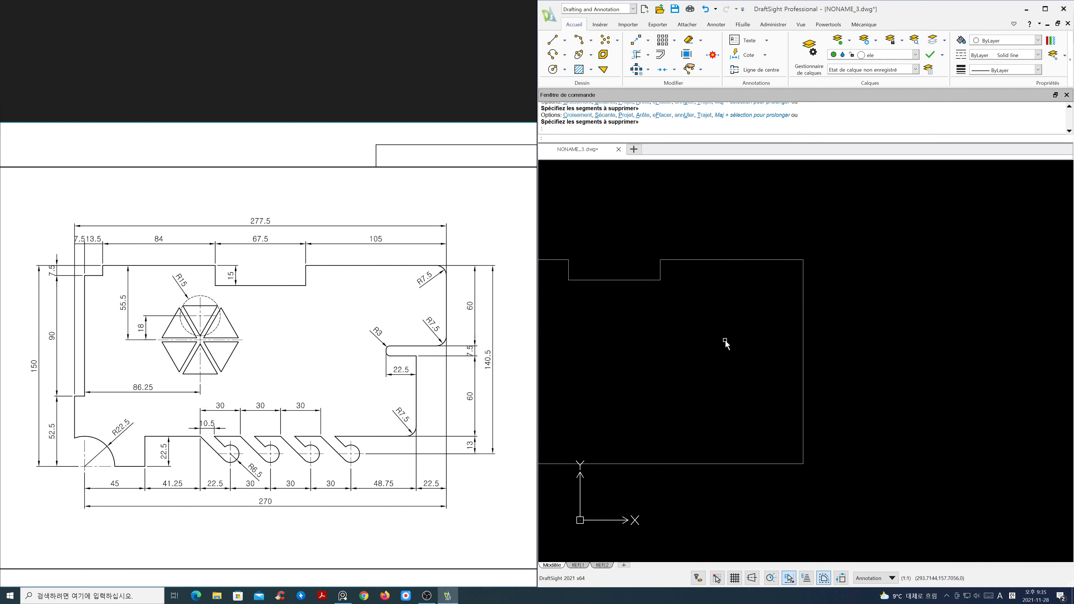
pyautogui.scroll(2, 724, 341)
pyautogui.middleClick(736, 338)
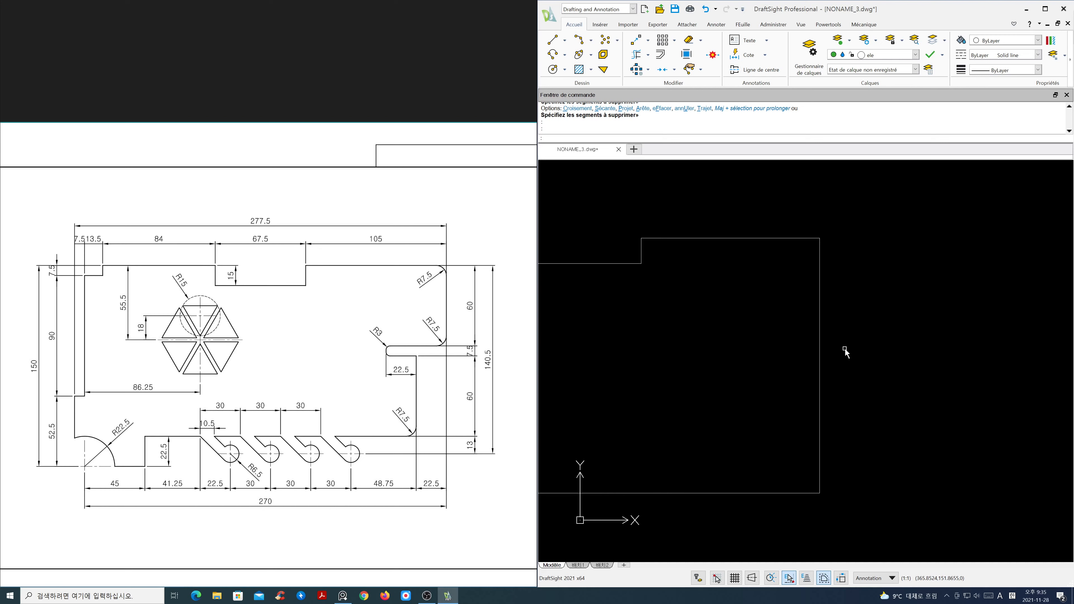
pyautogui.write('o')
pyautogui.press('Return')
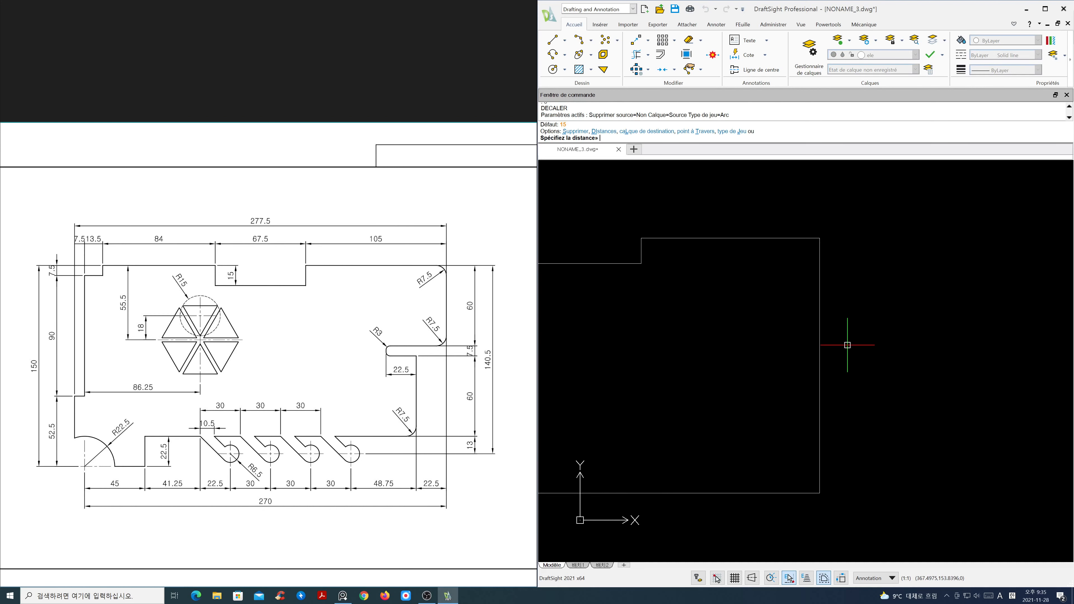
pyautogui.write('60')
pyautogui.press('Return')
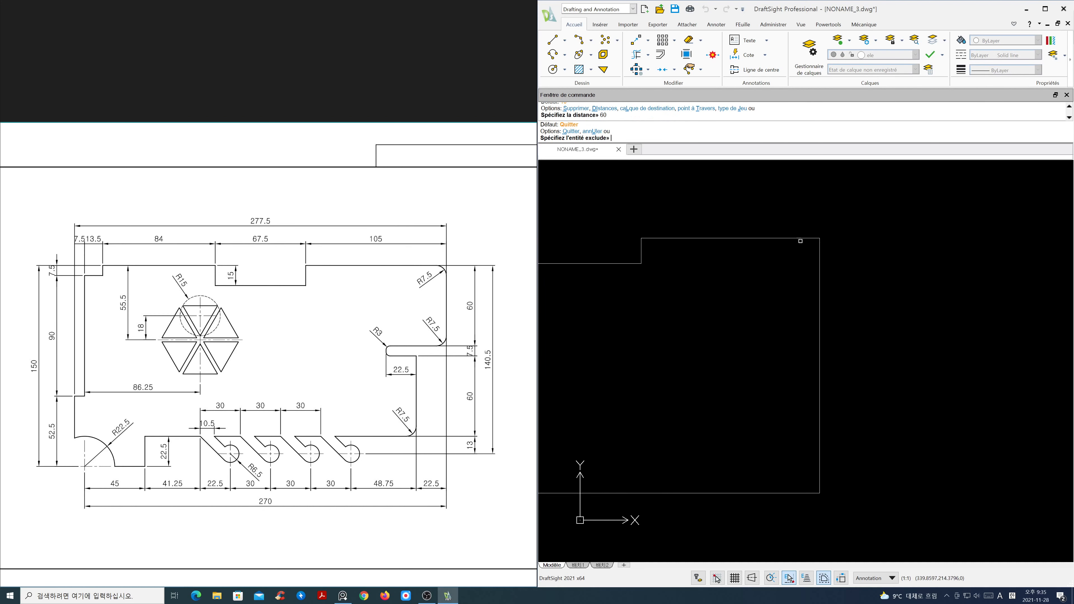
pyautogui.click(799, 239)
pyautogui.click(791, 302)
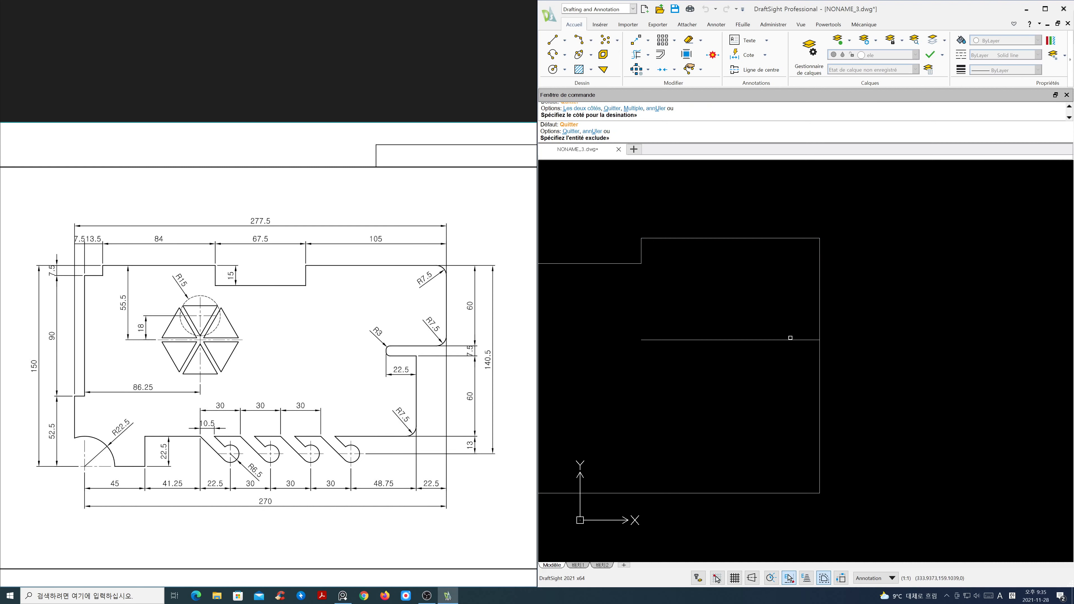
pyautogui.press('Return')
# Step: Offset the new horizontal line 7.5 downward for the slot's lower side
pyautogui.press('Return')
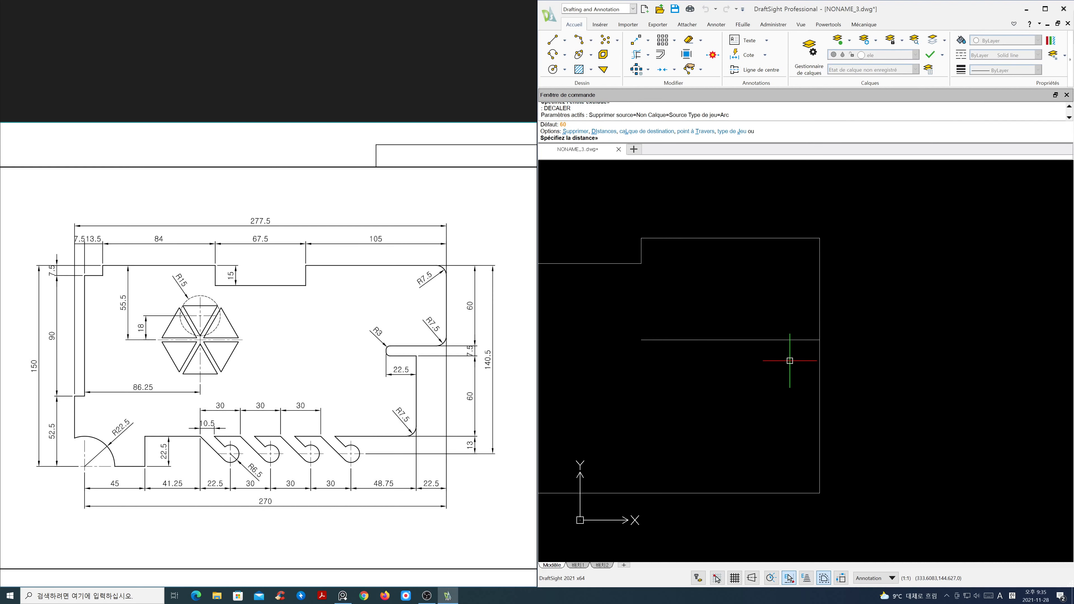
pyautogui.press('Return')
pyautogui.click(786, 339)
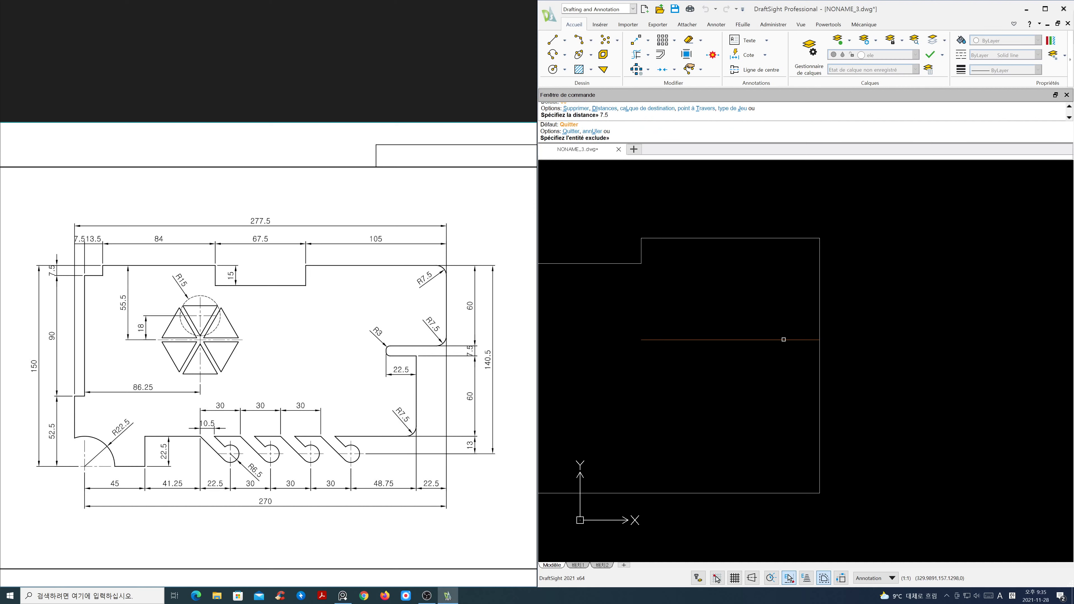
pyautogui.click(786, 368)
pyautogui.press('Return')
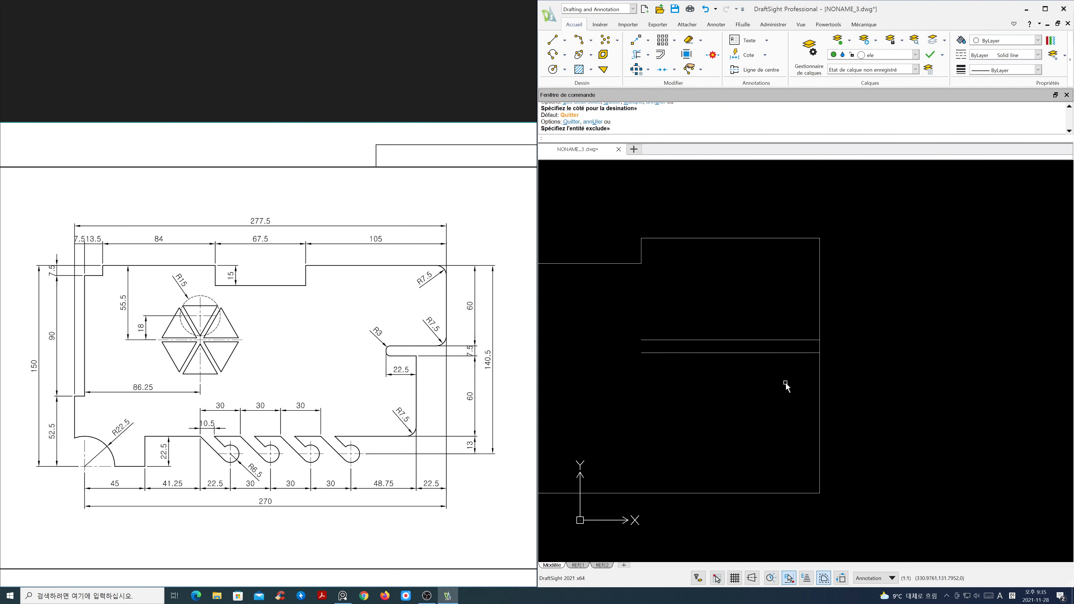
# Step: Offset the plate's right edge 22.5 inward, and offset the resulting line another 22.5 to the left
pyautogui.press('Return')
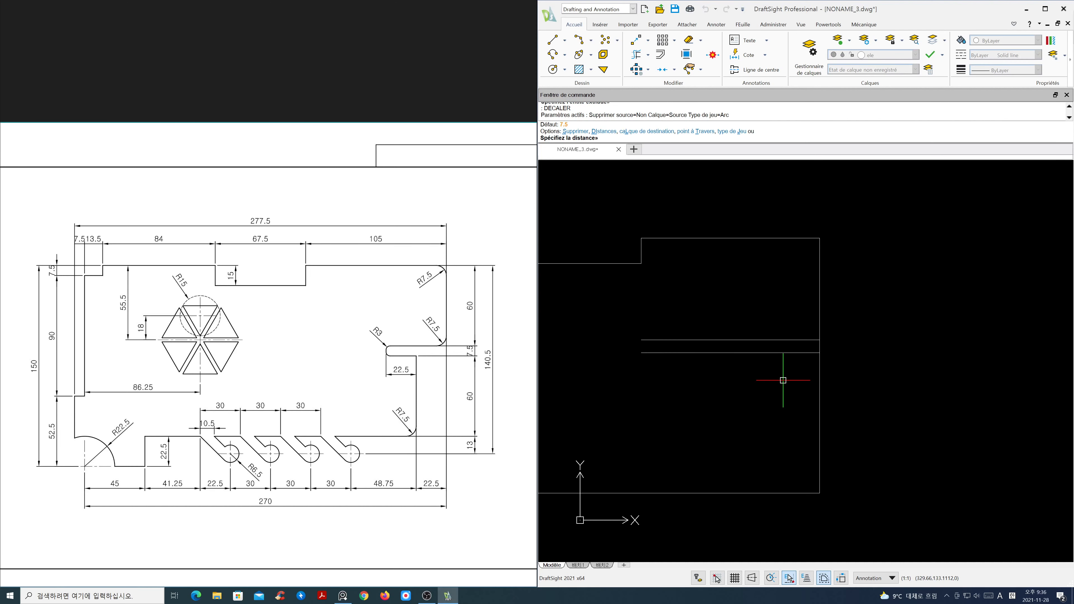
pyautogui.write('22.5')
pyautogui.press('Return')
pyautogui.click(819, 374)
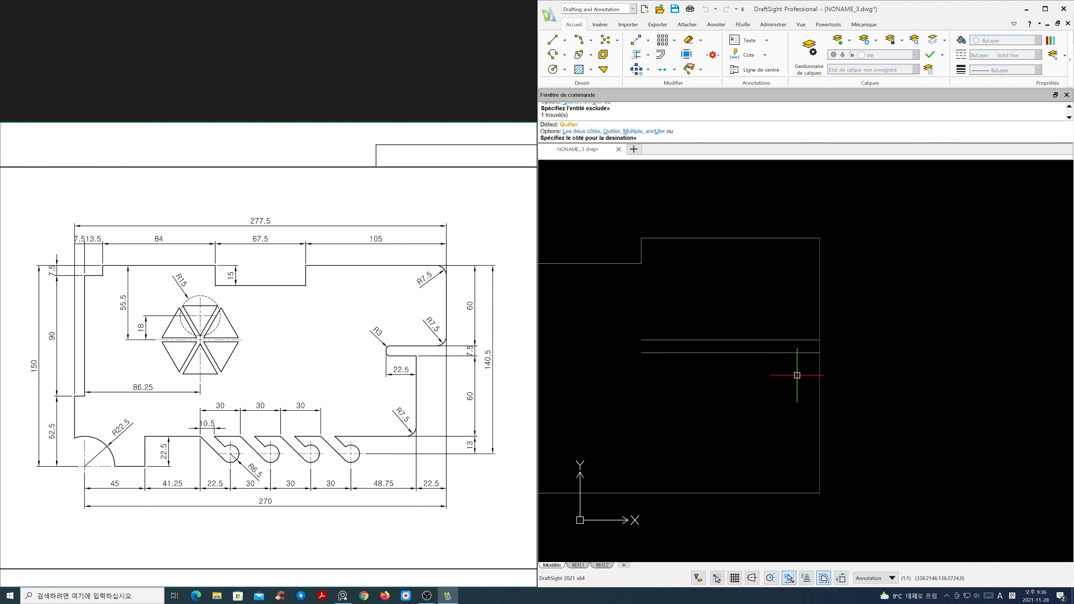
pyautogui.click(787, 376)
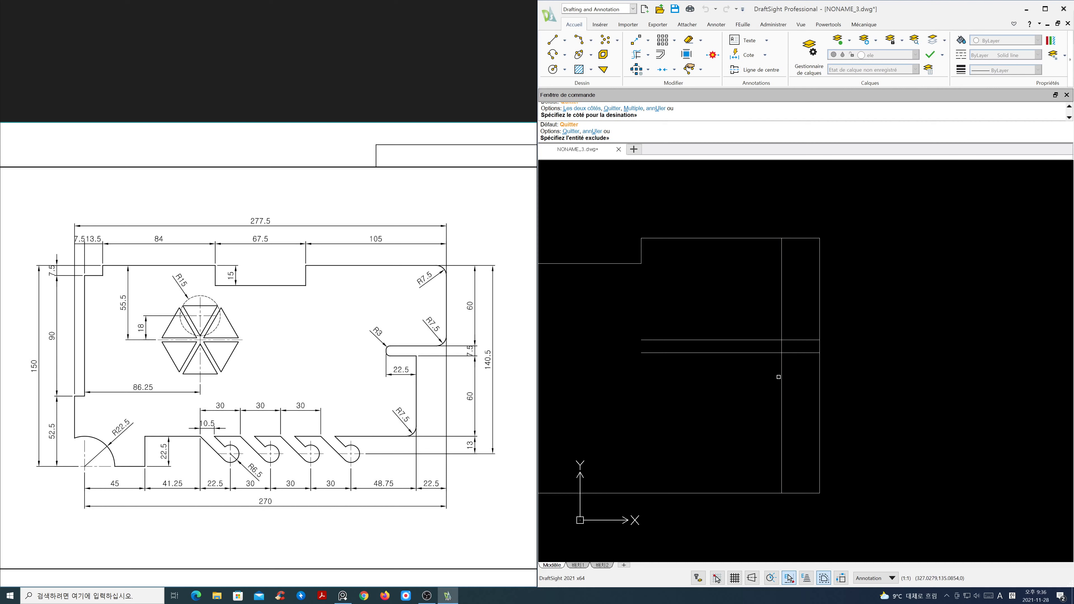
pyautogui.click(779, 377)
pyautogui.click(719, 379)
pyautogui.press('Return')
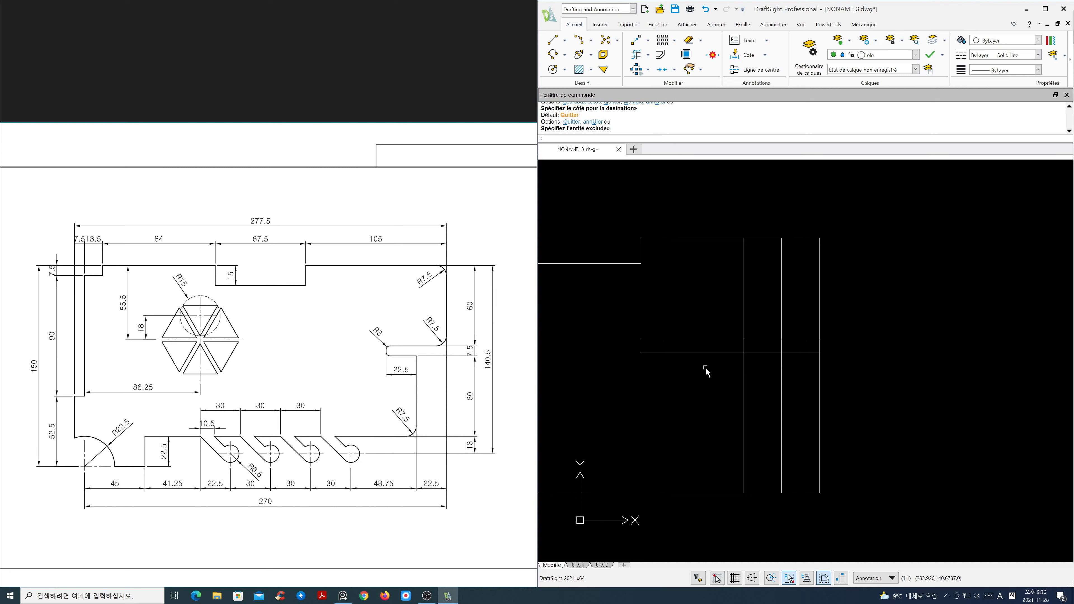
# Step: Corner-trim the right edge, the two horizontal lines and the innermost vertical line with PowerTrim to form the side slot
pyautogui.click(636, 55)
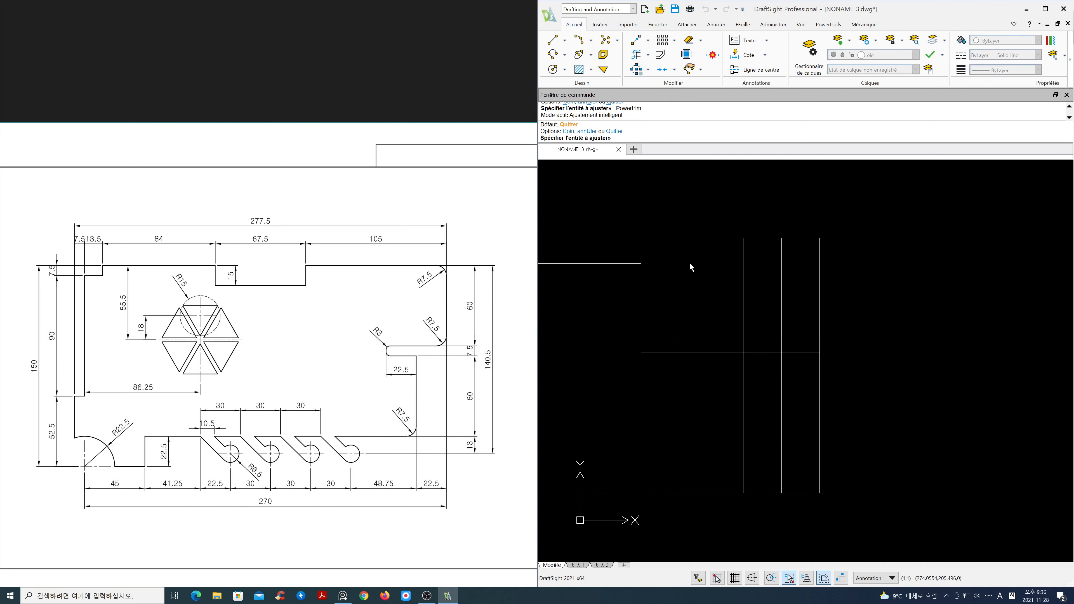
pyautogui.write('c')
pyautogui.press('Return')
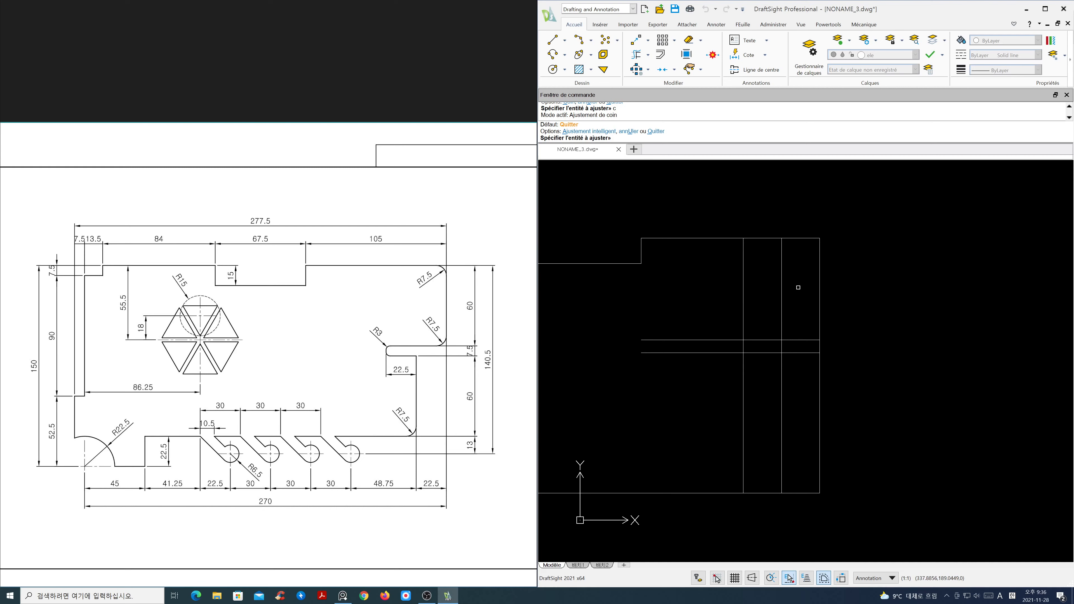
pyautogui.click(819, 322)
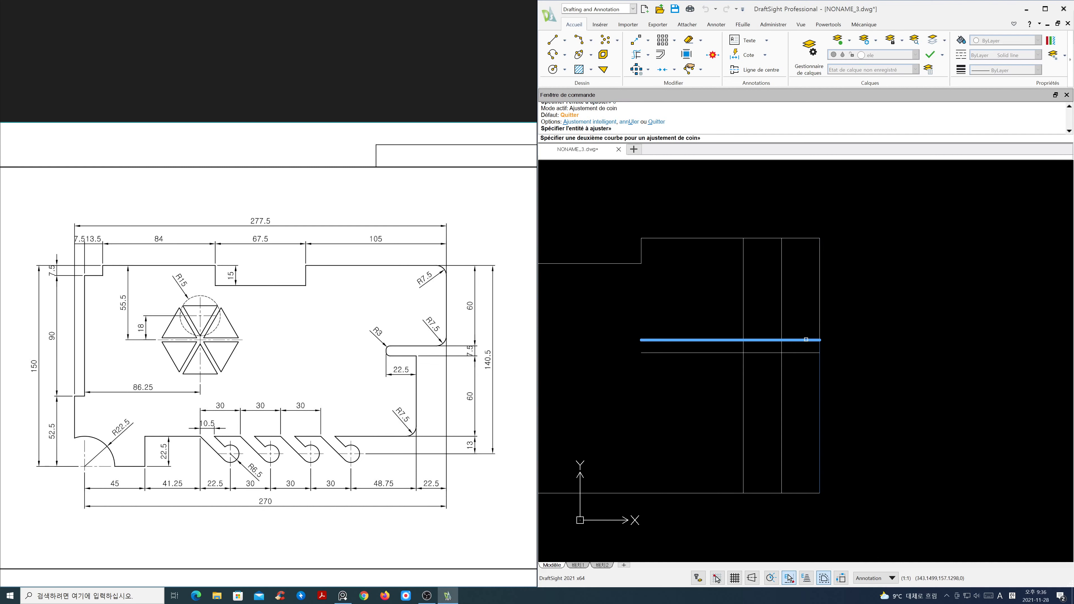
pyautogui.click(759, 340)
pyautogui.click(759, 340)
pyautogui.click(743, 345)
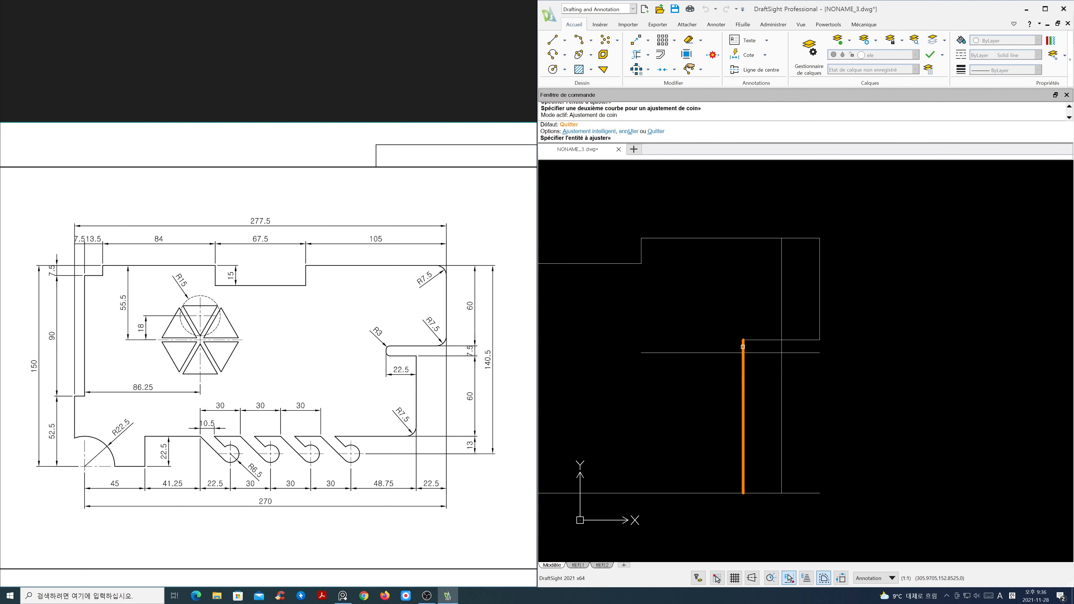
pyautogui.click(748, 352)
# Step: Corner-trim the remaining inner vertical line with the slot's lower side and the bottom edge to form the stepped-in lower right side
pyautogui.click(773, 353)
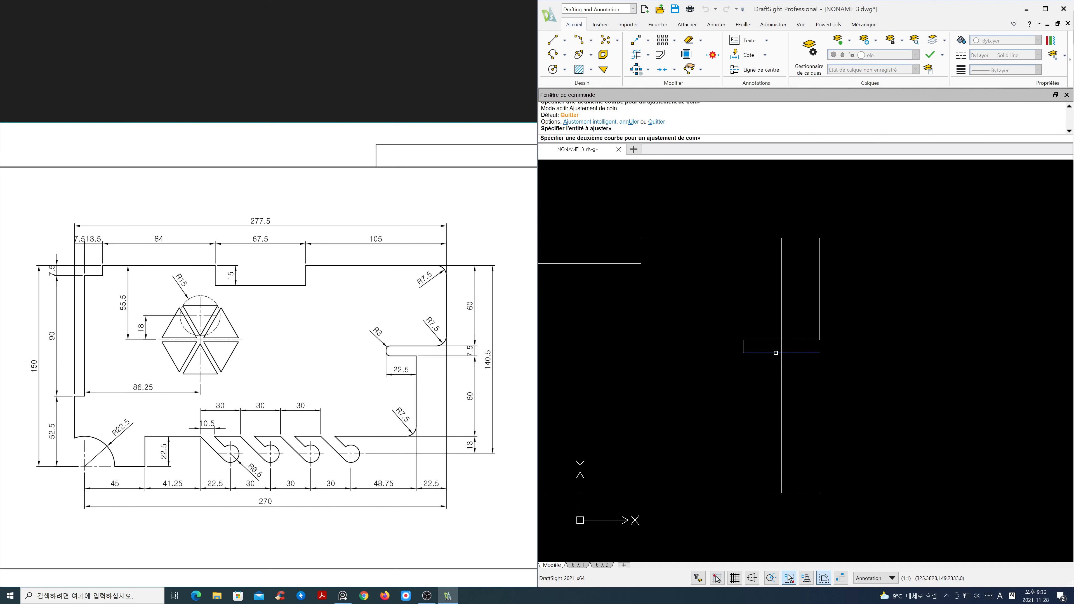
pyautogui.click(782, 402)
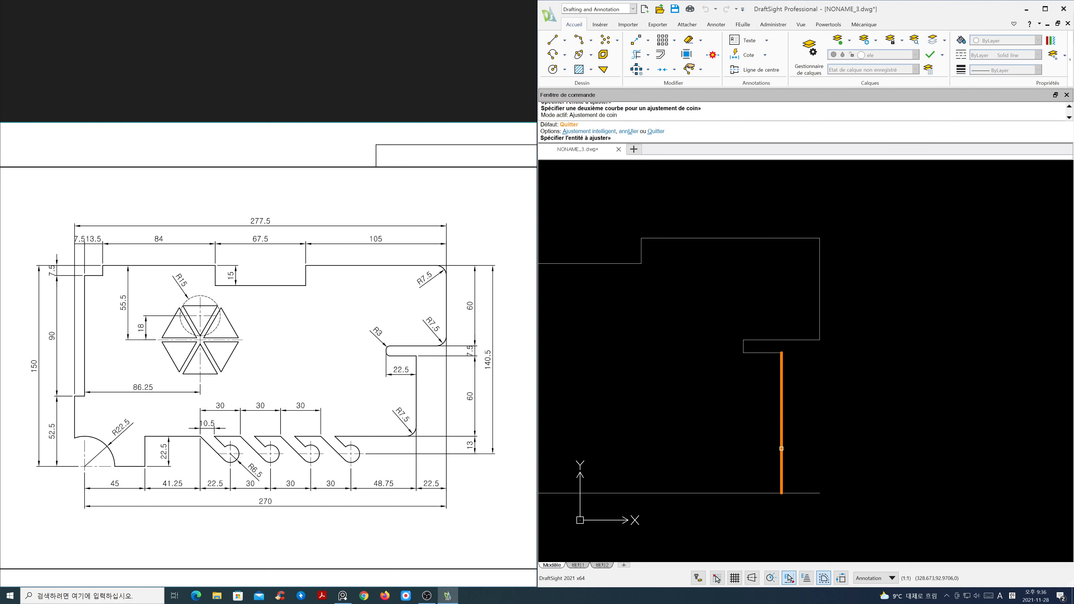
pyautogui.click(781, 451)
pyautogui.click(766, 492)
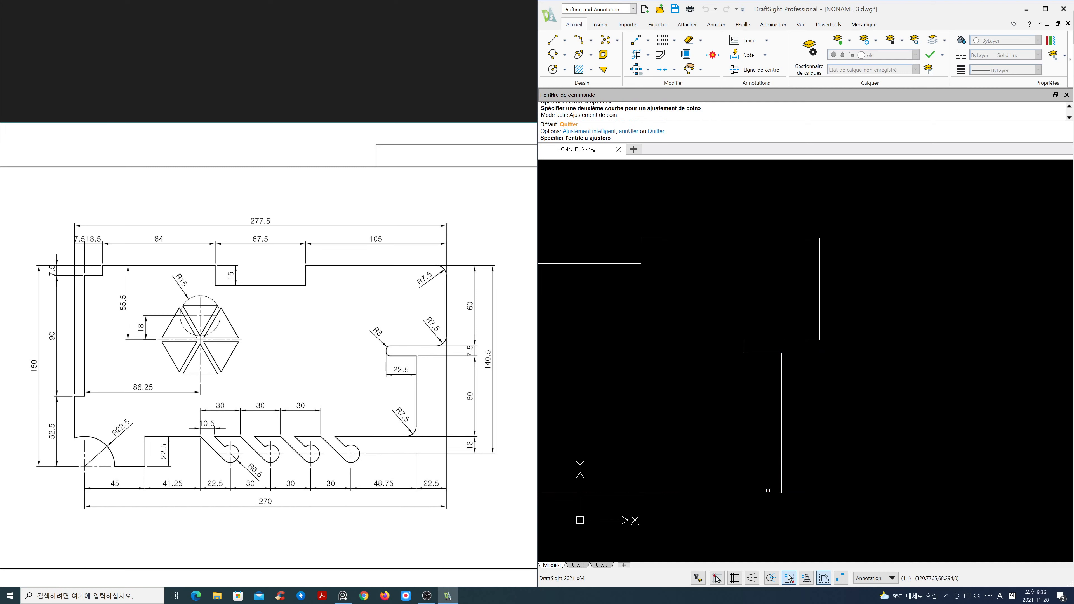
# Step: Offset the side slot's lower edge 60 downward
pyautogui.moveTo(720, 420)
pyautogui.mouseDown(button='middle')
pyautogui.moveTo(945, 407)
pyautogui.moveTo(937, 402)
pyautogui.mouseUp(button='middle')
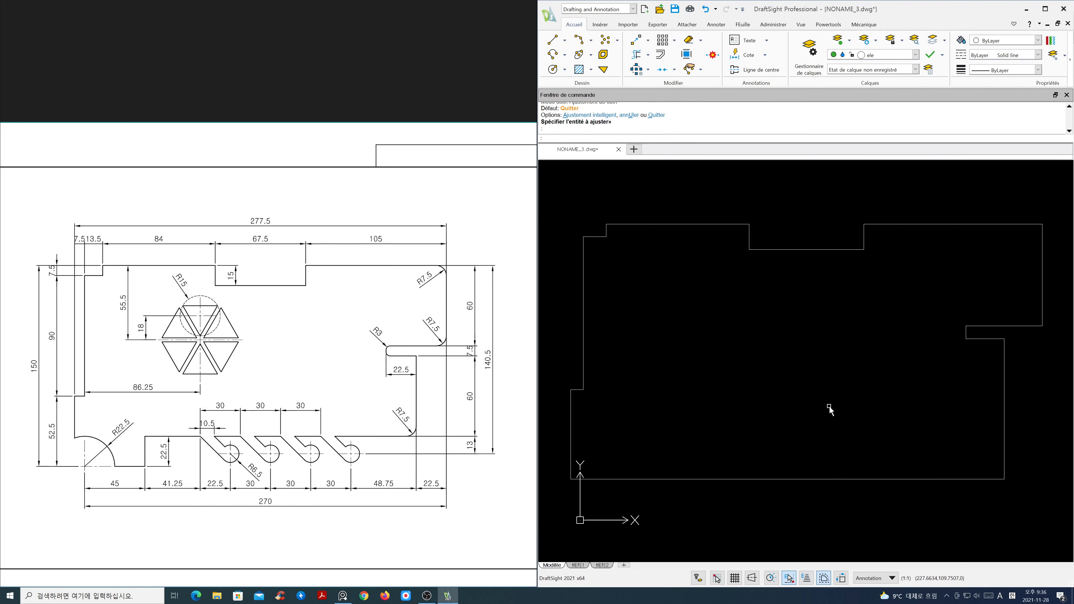
pyautogui.scroll(-2, 795, 409)
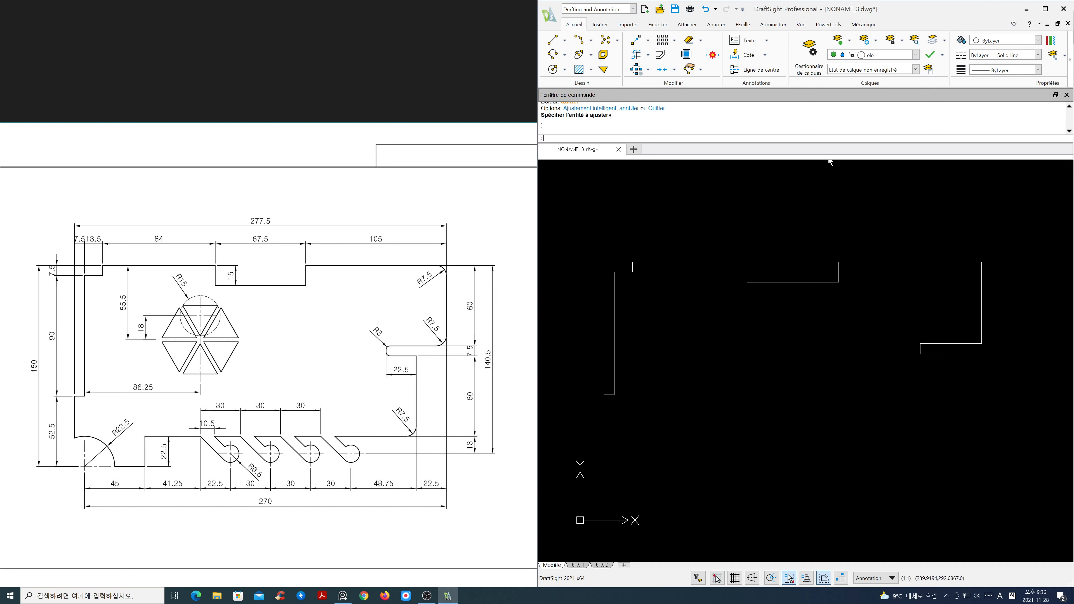
pyautogui.write('o')
pyautogui.press('Return')
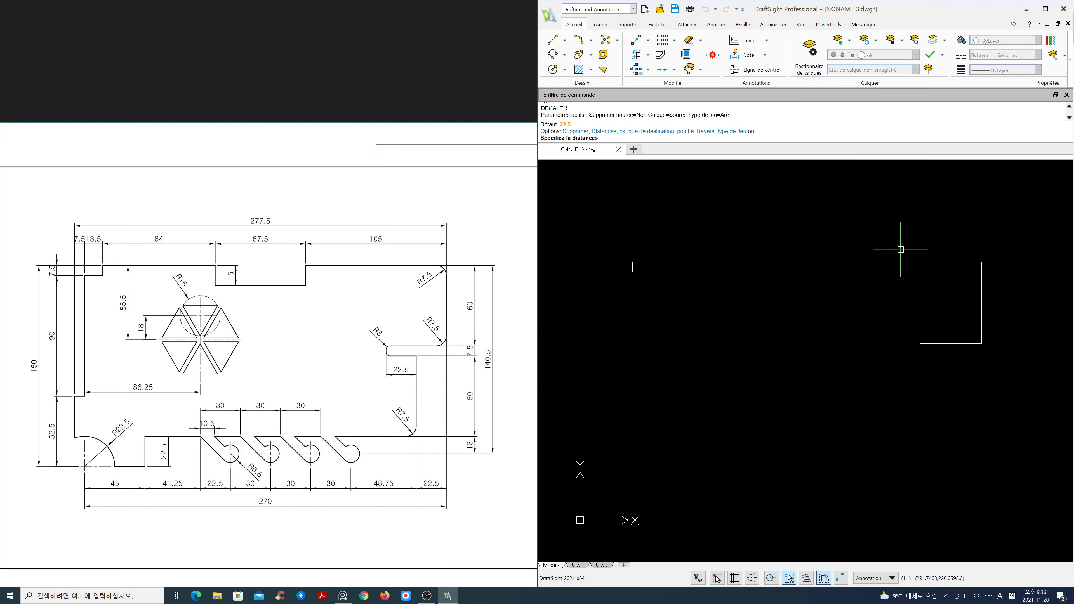
pyautogui.write('60')
pyautogui.press('Return')
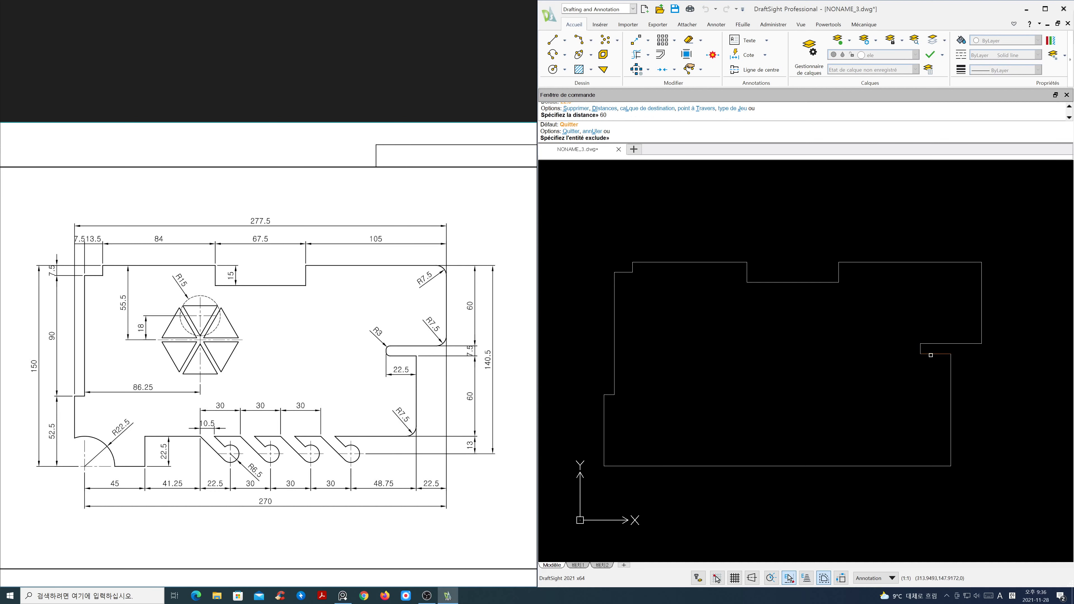
pyautogui.click(930, 355)
pyautogui.click(929, 398)
pyautogui.press('Return')
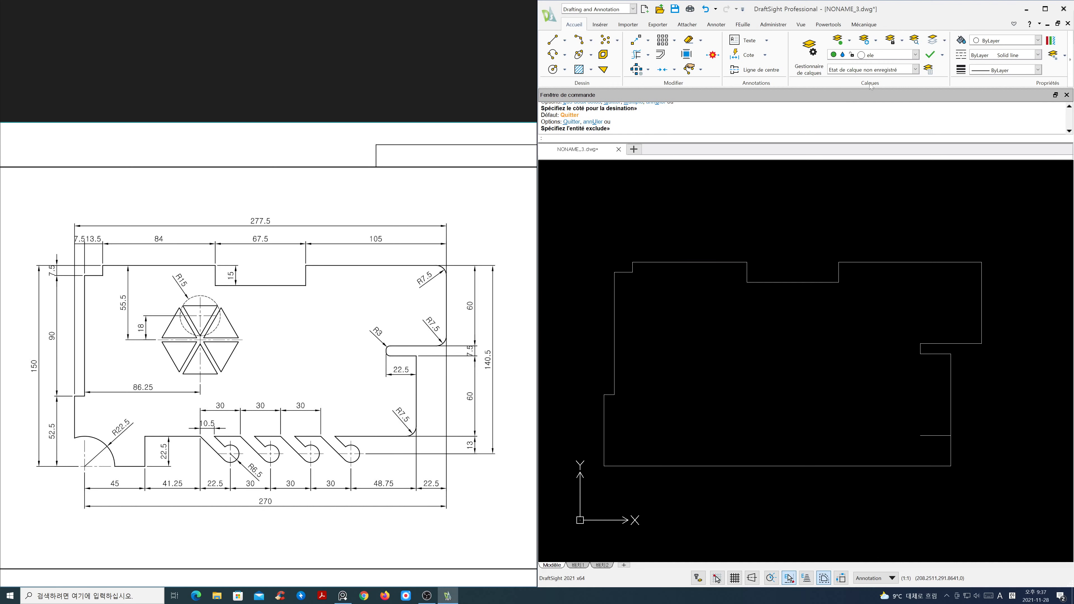
# Step: On layer cen, draw a vertical line from the left step's inner corner to just below the bottom edge, with Ortho on
pyautogui.click(914, 55)
pyautogui.click(901, 75)
pyautogui.write('L')
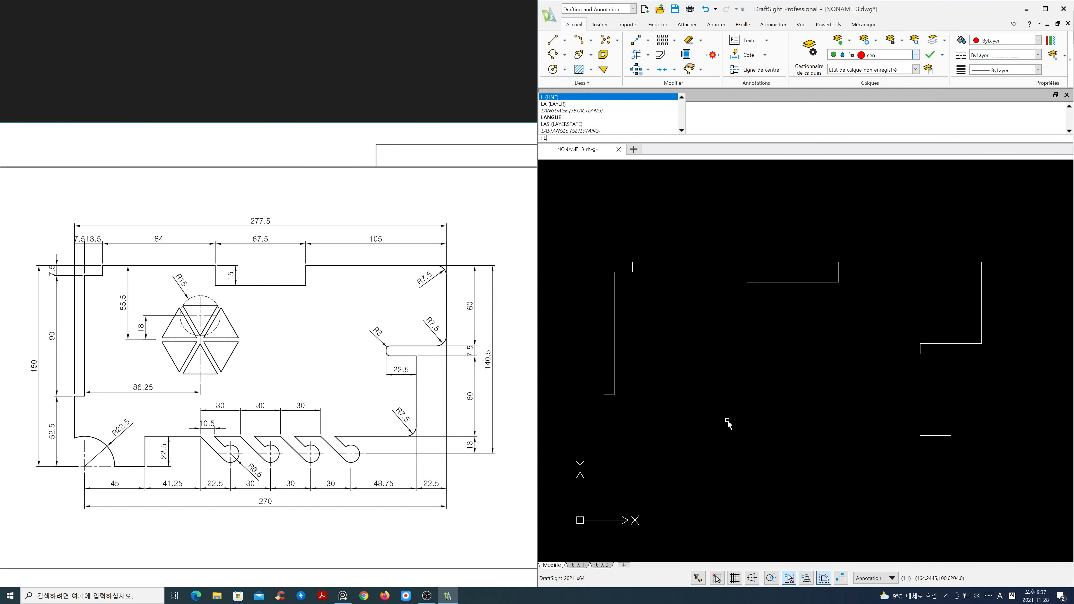
pyautogui.press('Return')
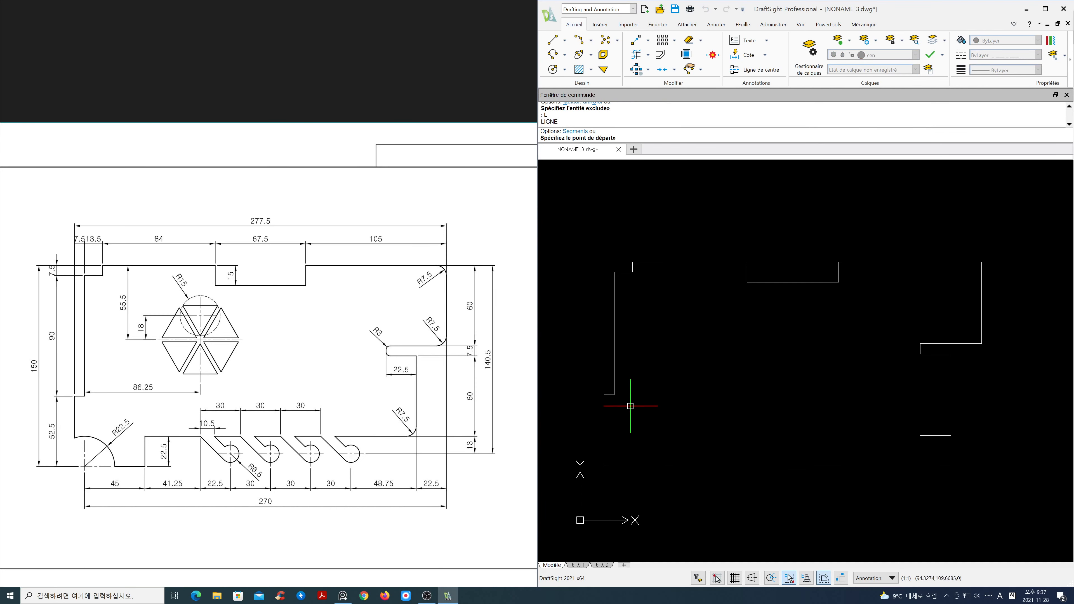
pyautogui.click(614, 395)
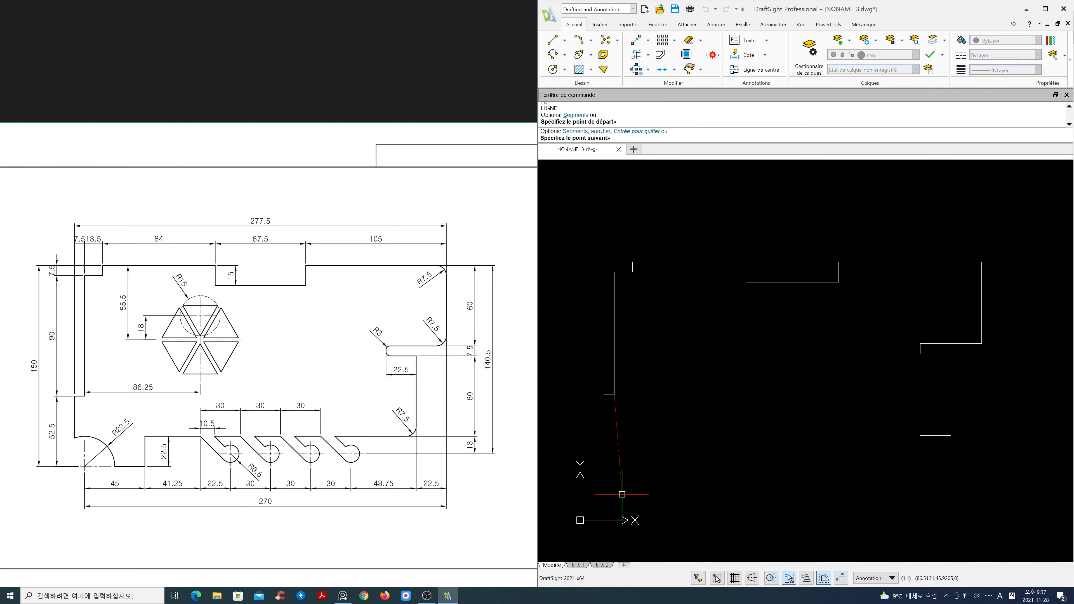
pyautogui.press('F8')
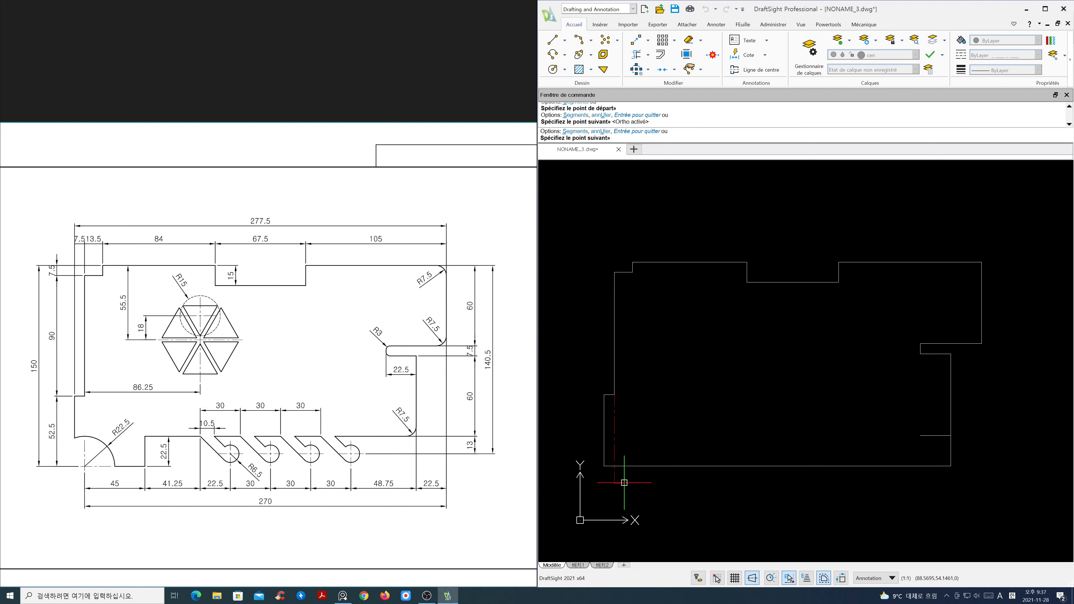
pyautogui.click(620, 482)
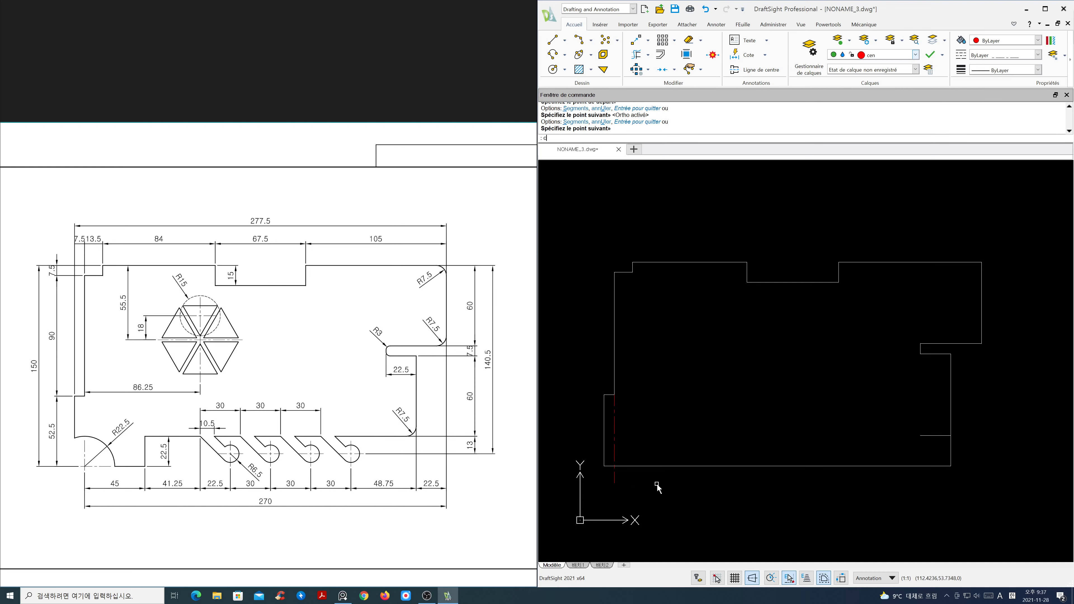
pyautogui.press('Return')
pyautogui.click(614, 465)
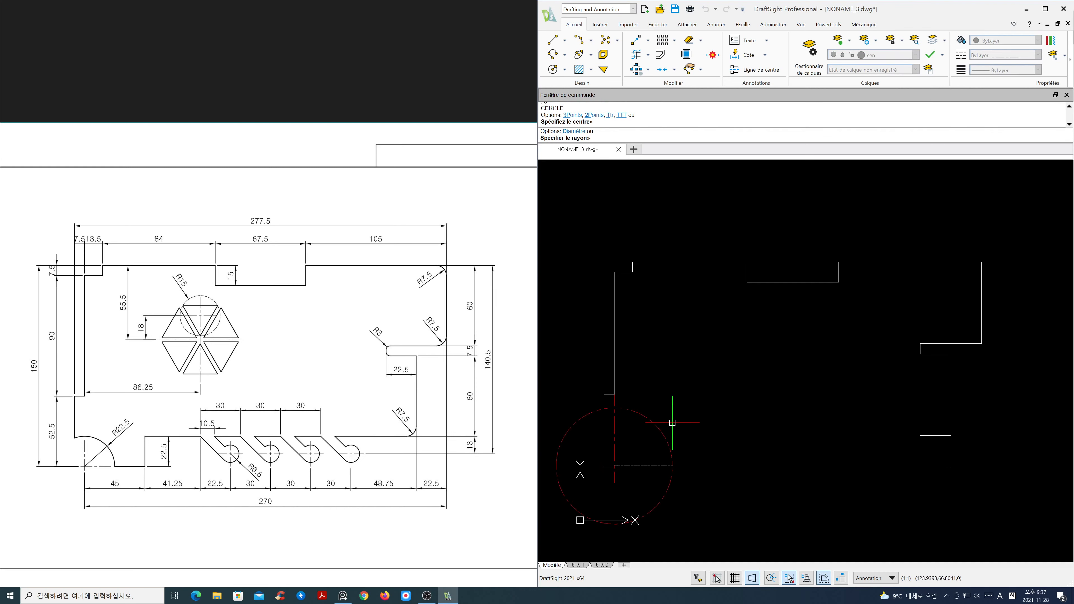
pyautogui.press('Escape')
# Step: On the white solid-line outline layer, draw a circle of radius 22.5 centred where the vertical centre line crosses the bottom edge
pyautogui.click(915, 54)
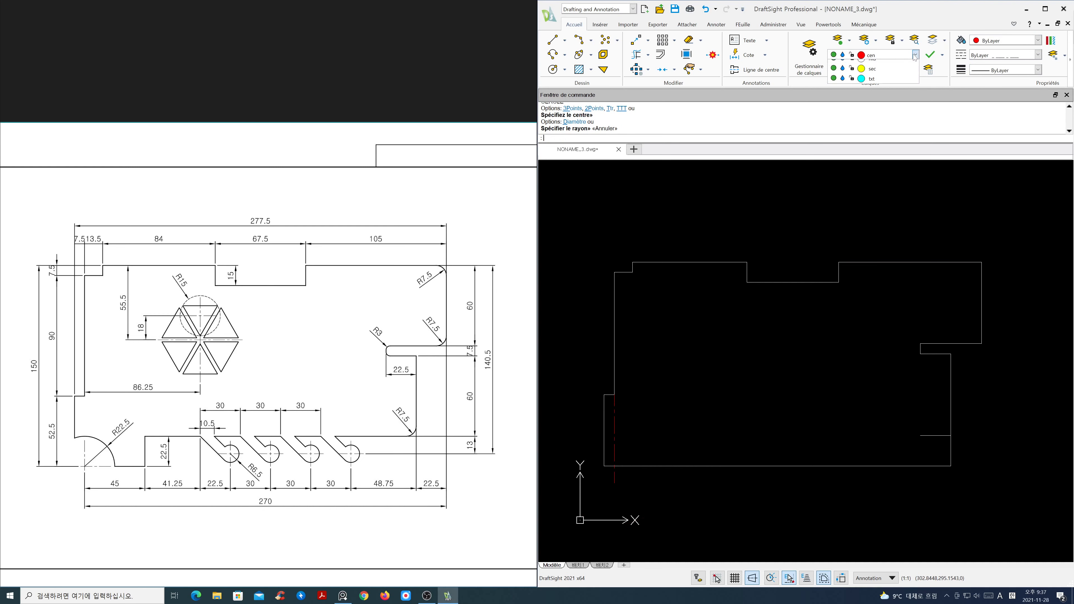
pyautogui.click(888, 96)
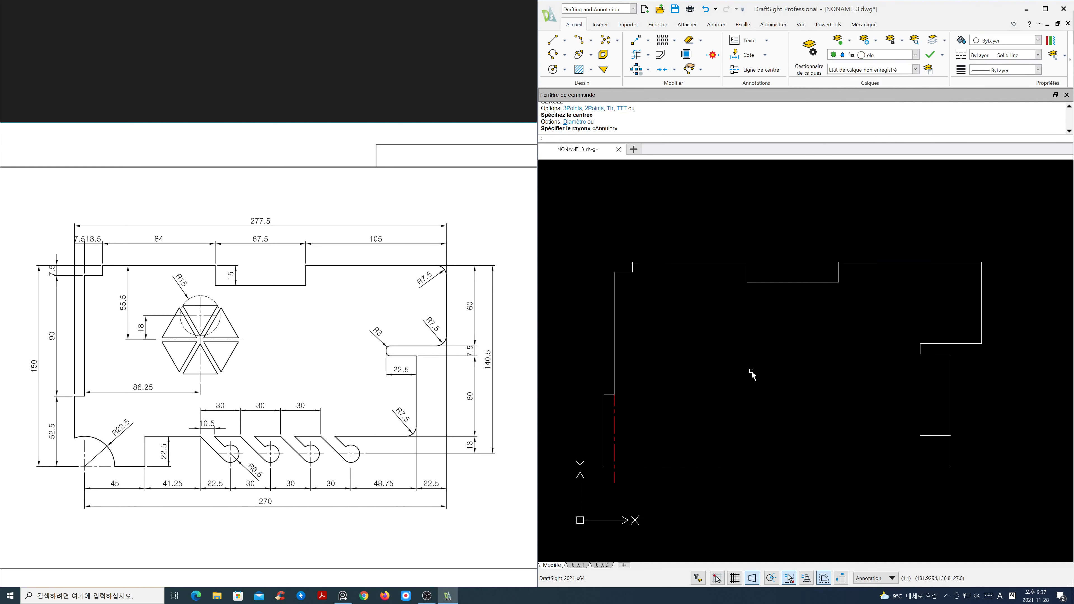
pyautogui.press('Return')
pyautogui.click(615, 466)
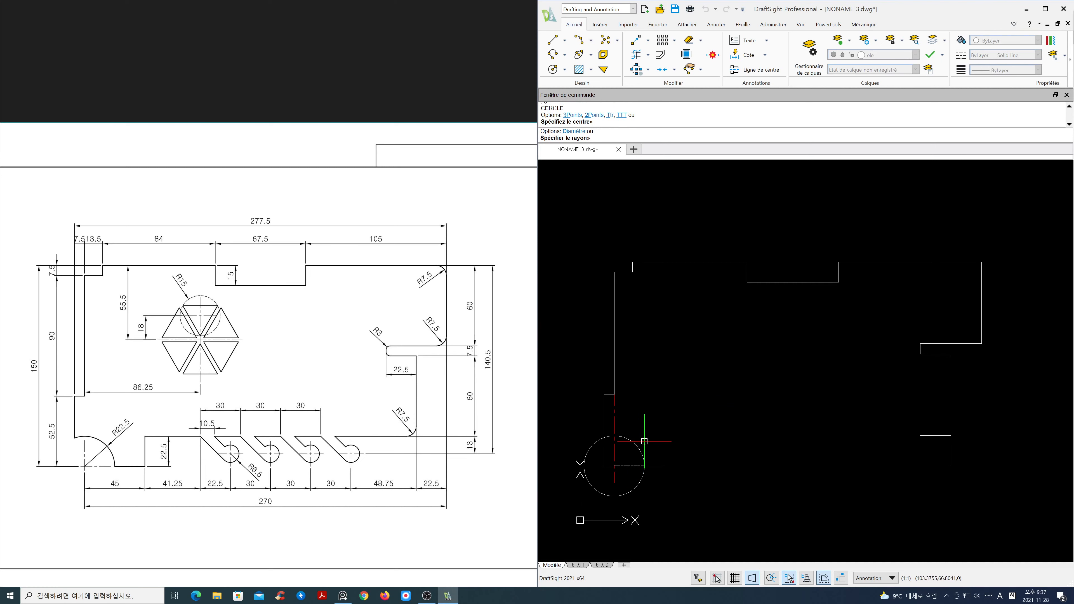
pyautogui.write('22.5')
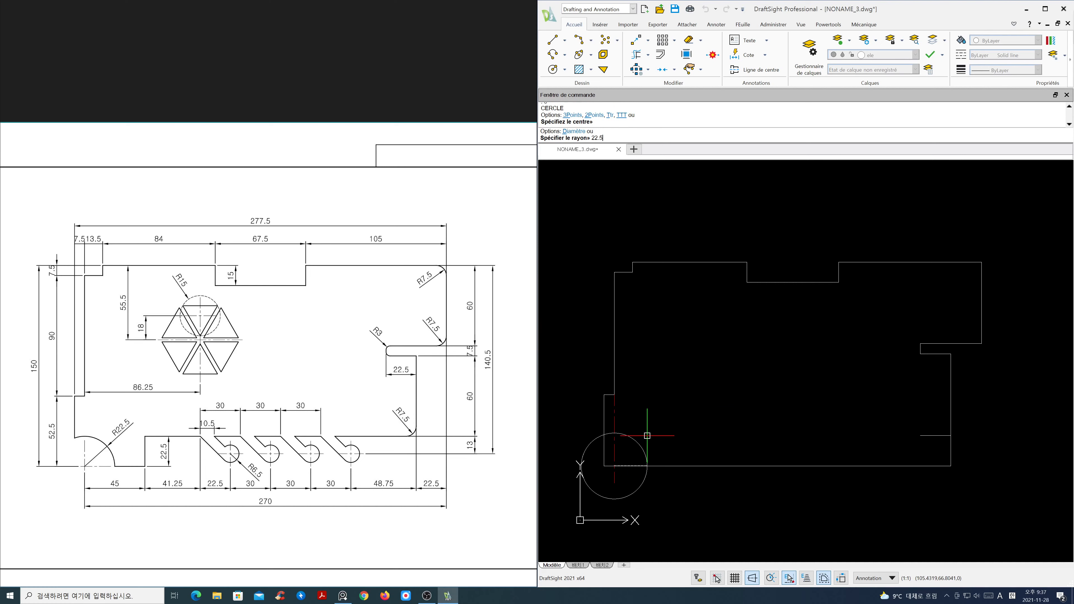
pyautogui.press('Return')
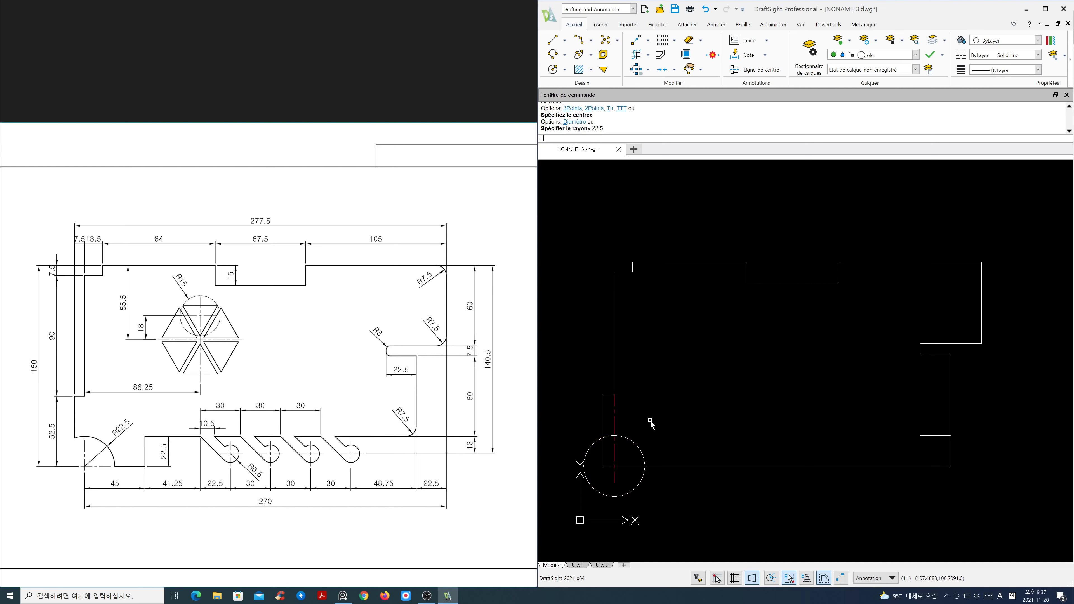
# Step: Corner-trim the circle with the left edge and the bottom edge using PowerTrim to leave the concave corner arc
pyautogui.click(637, 54)
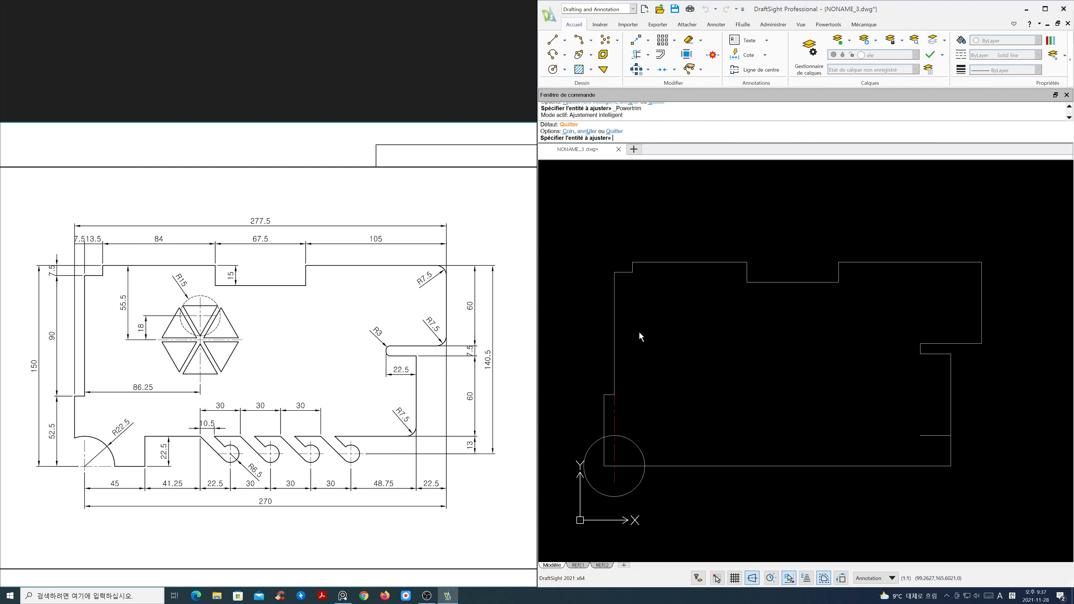
pyautogui.write('c')
pyautogui.press('Return')
pyautogui.click(603, 426)
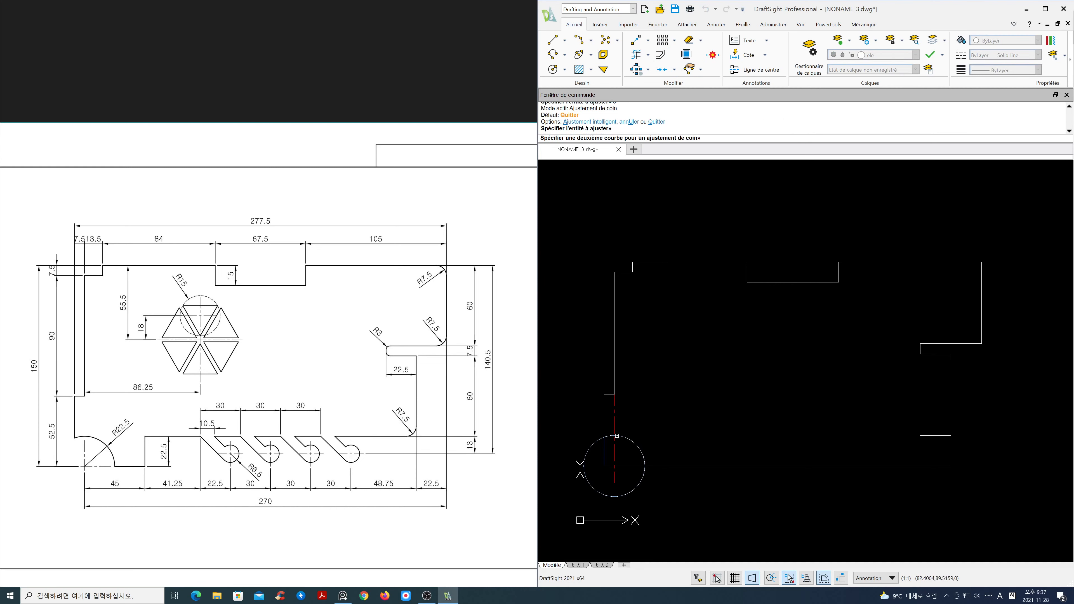
pyautogui.click(618, 436)
pyautogui.click(641, 449)
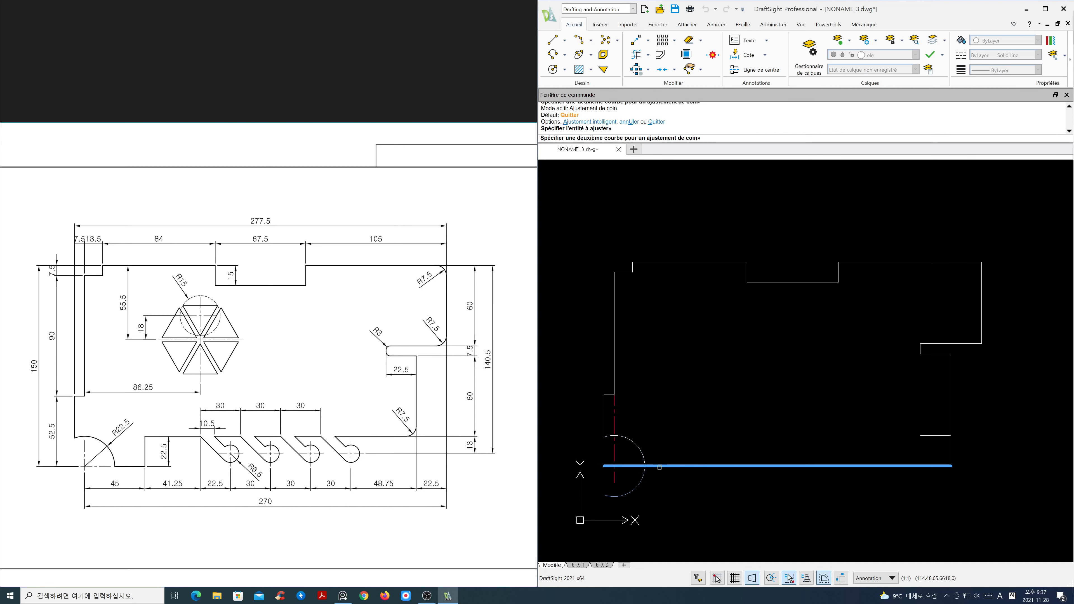
pyautogui.click(659, 467)
pyautogui.press('Return')
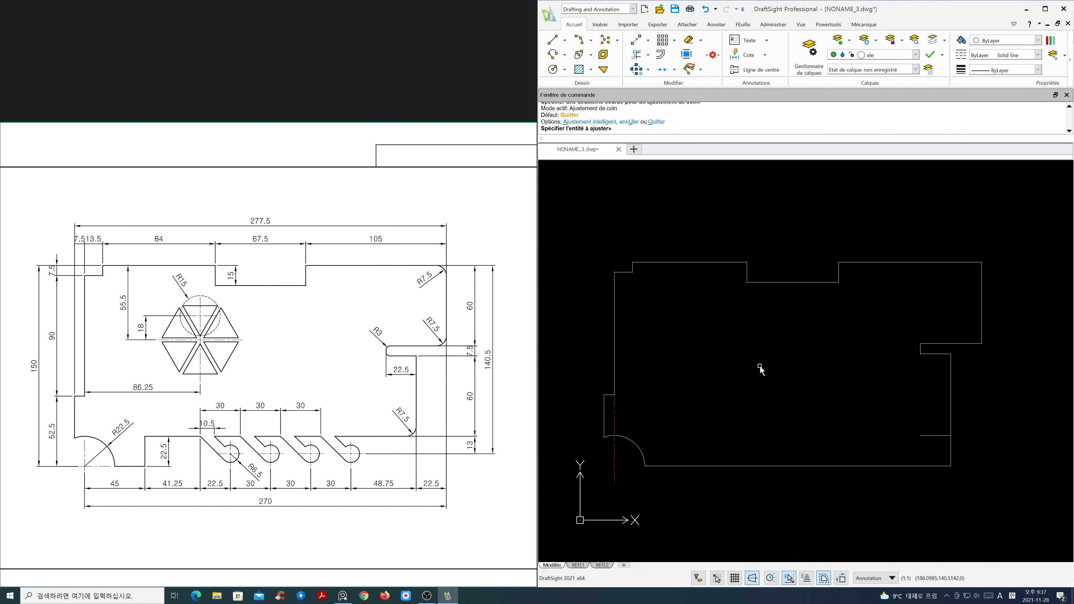
# Step: Offset the vertical centre line 45 to the right, with the destination layer set to the active layer
pyautogui.write('o')
pyautogui.press('Return')
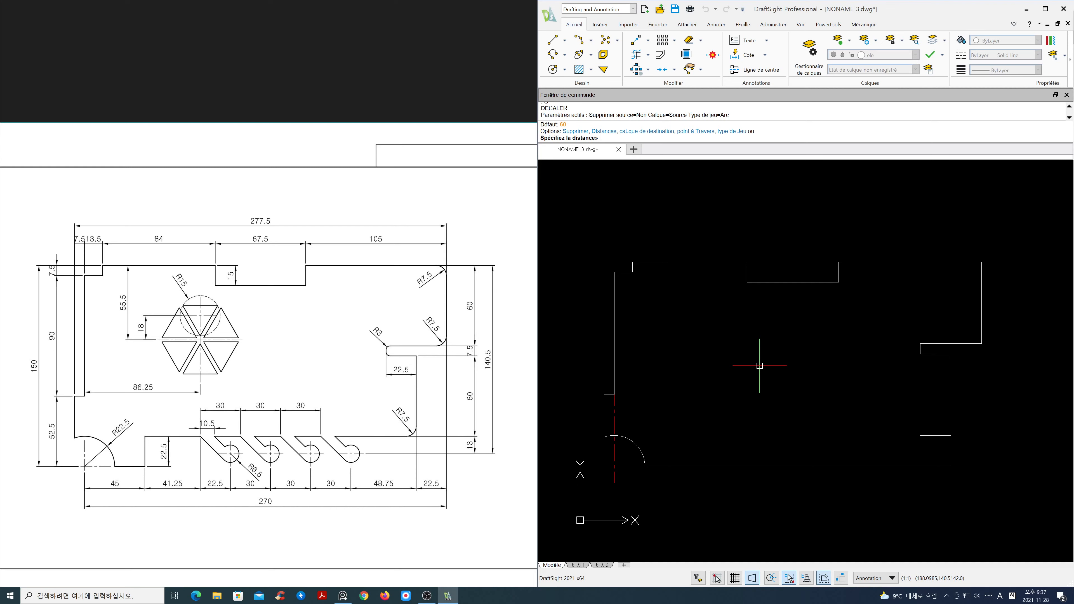
pyautogui.write('l')
pyautogui.press('Return')
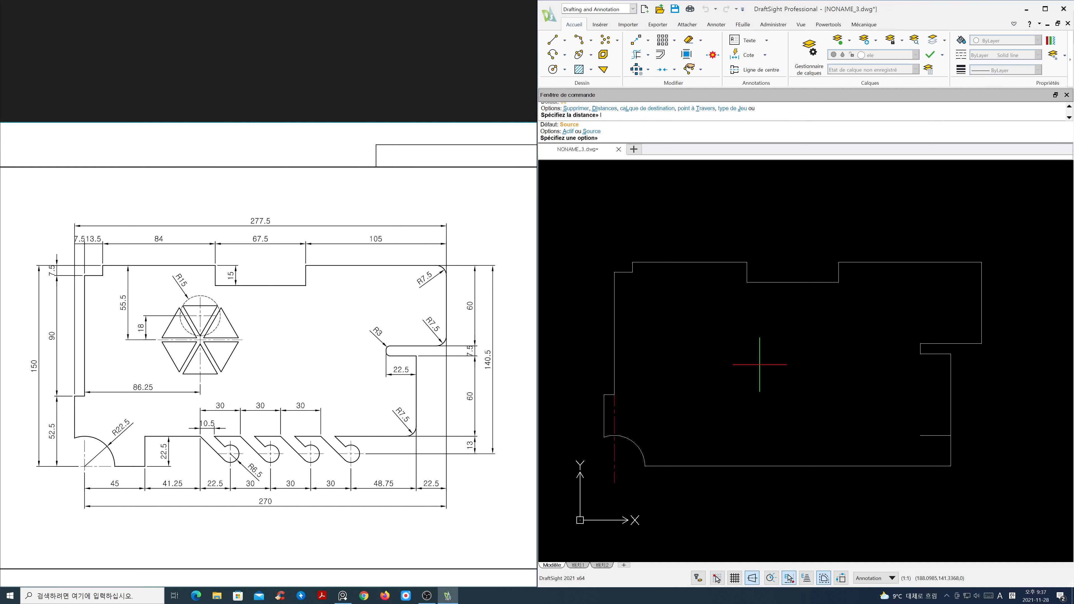
pyautogui.press('Return')
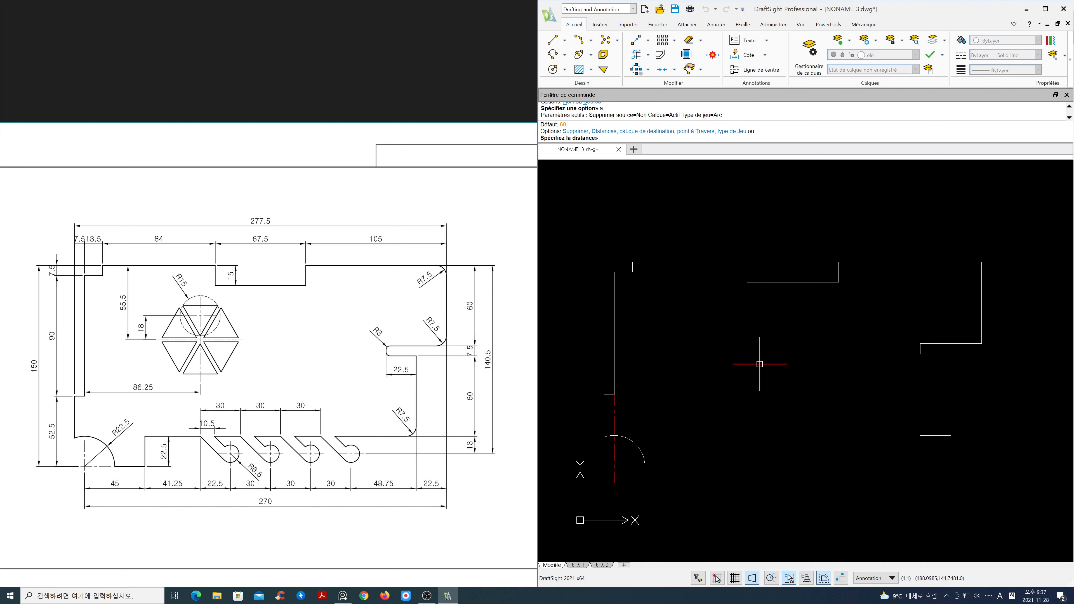
pyautogui.write('45')
pyautogui.press('Return')
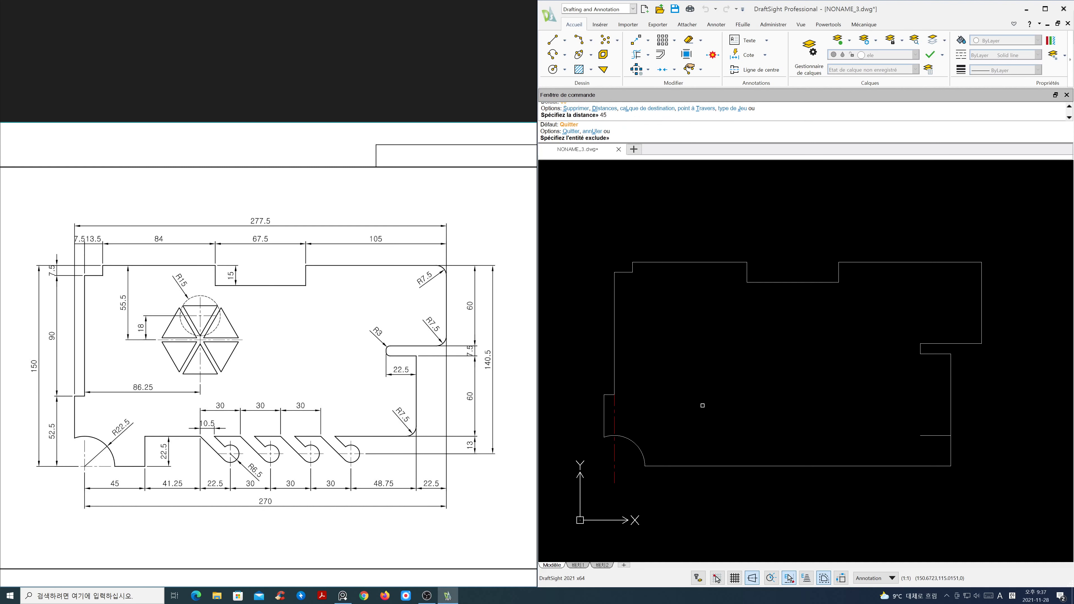
pyautogui.click(615, 455)
pyautogui.click(704, 445)
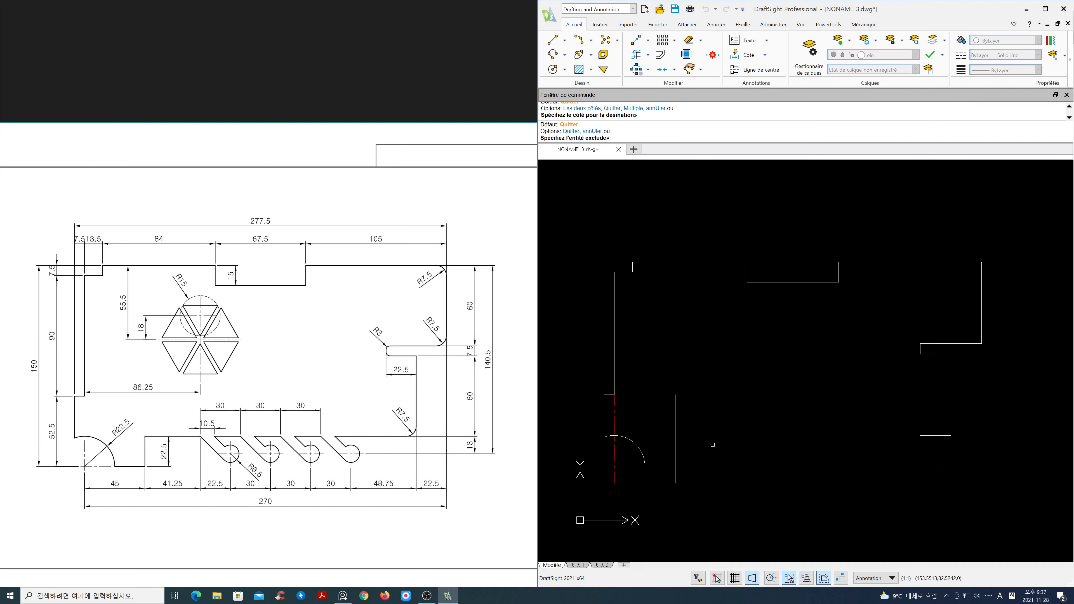
pyautogui.press('Return')
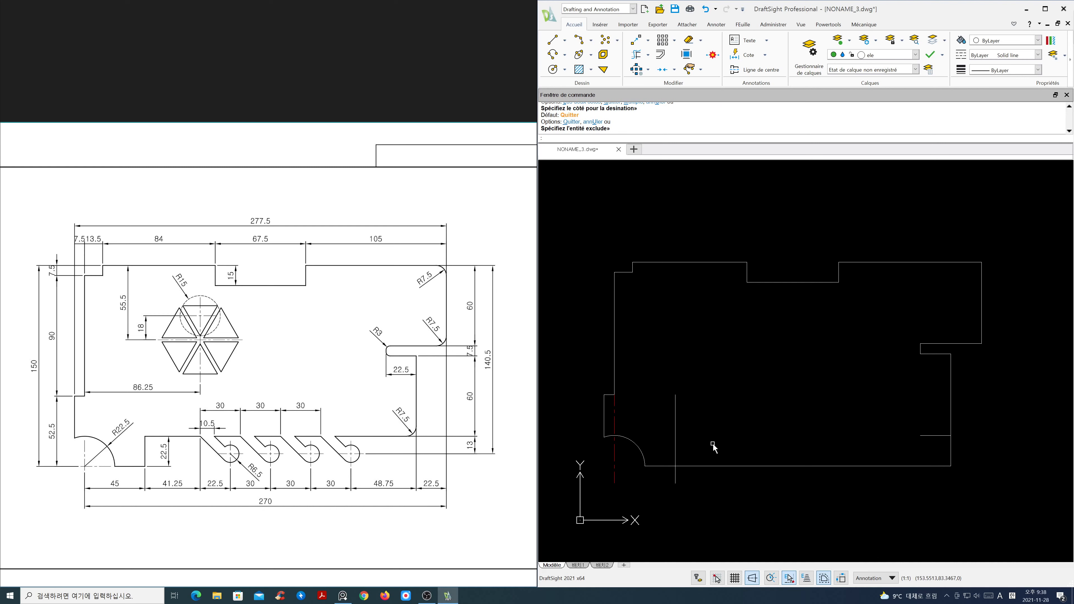
# Step: Corner-trim the offset vertical line with the bottom edge and the raised horizontal line, and that line with the right side, to close the outline
pyautogui.click(636, 54)
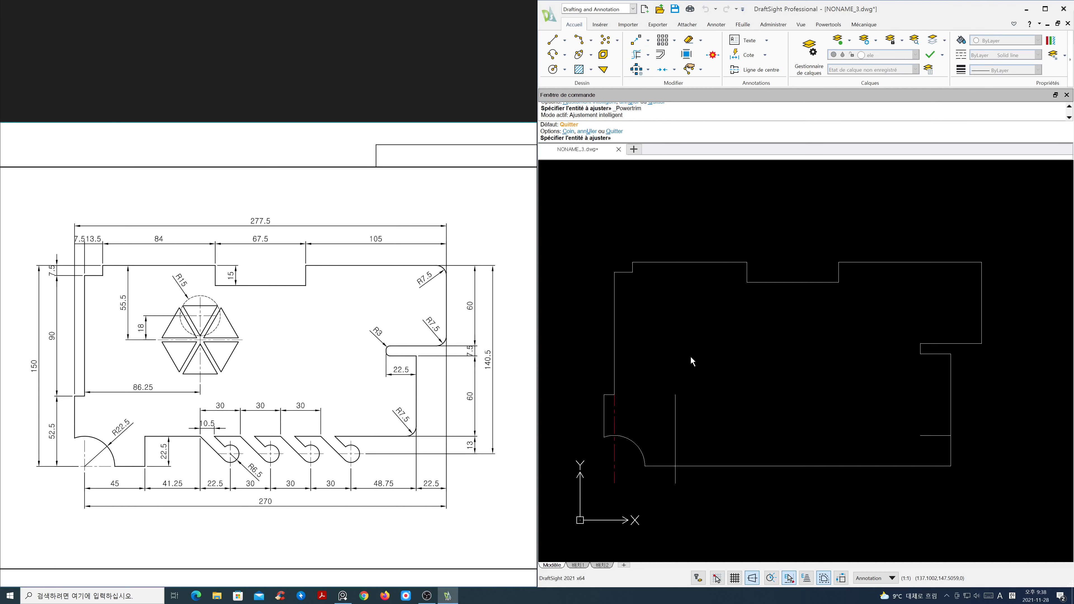
pyautogui.write('c')
pyautogui.press('Return')
pyautogui.click(668, 465)
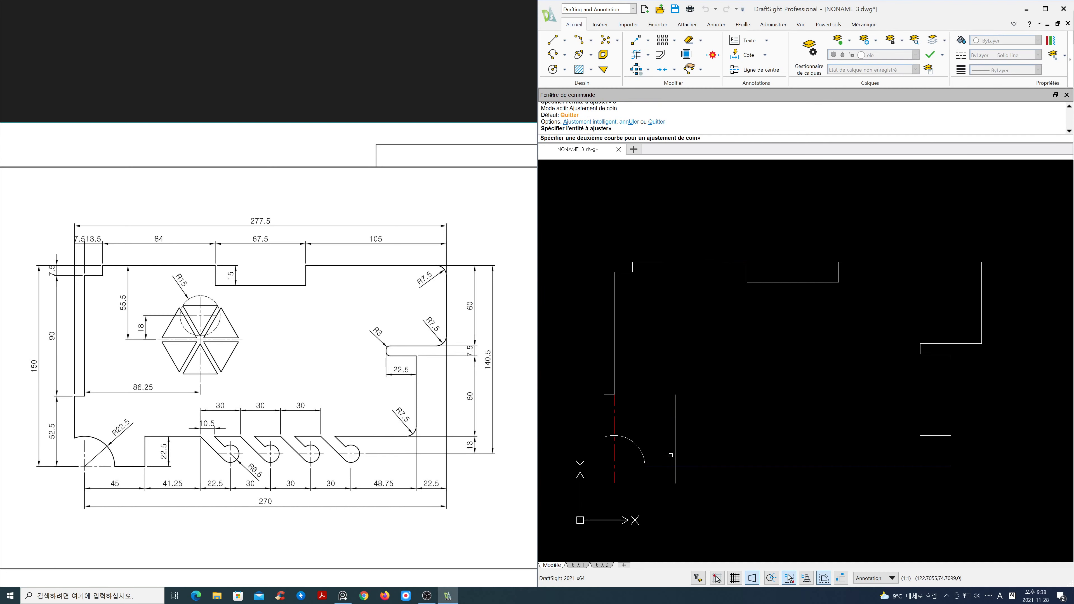
pyautogui.click(675, 450)
pyautogui.click(674, 450)
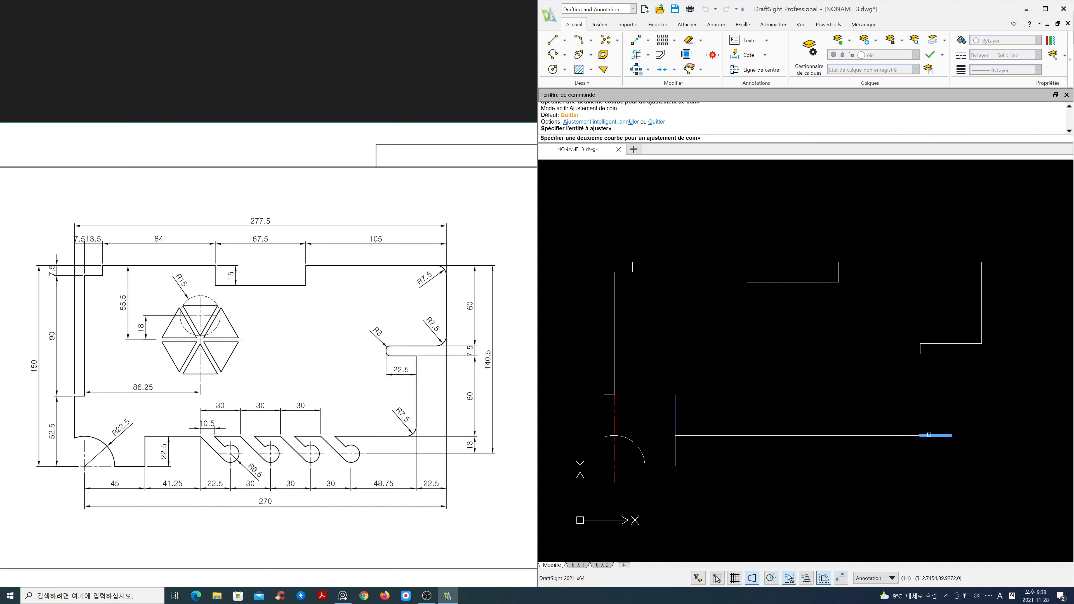
pyautogui.click(928, 434)
pyautogui.click(950, 431)
pyautogui.click(949, 432)
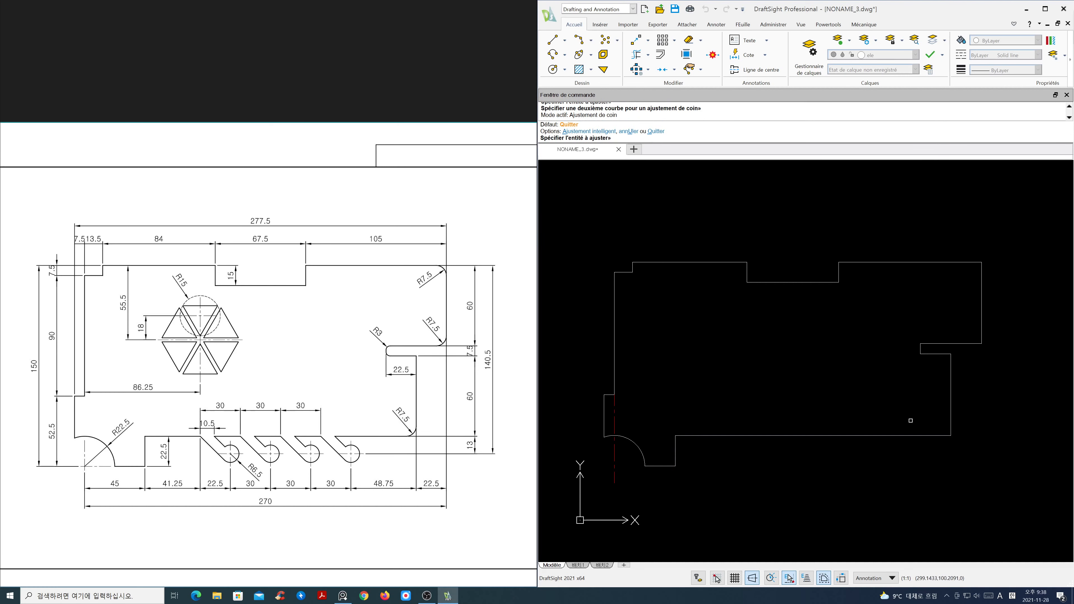
pyautogui.press('Escape')
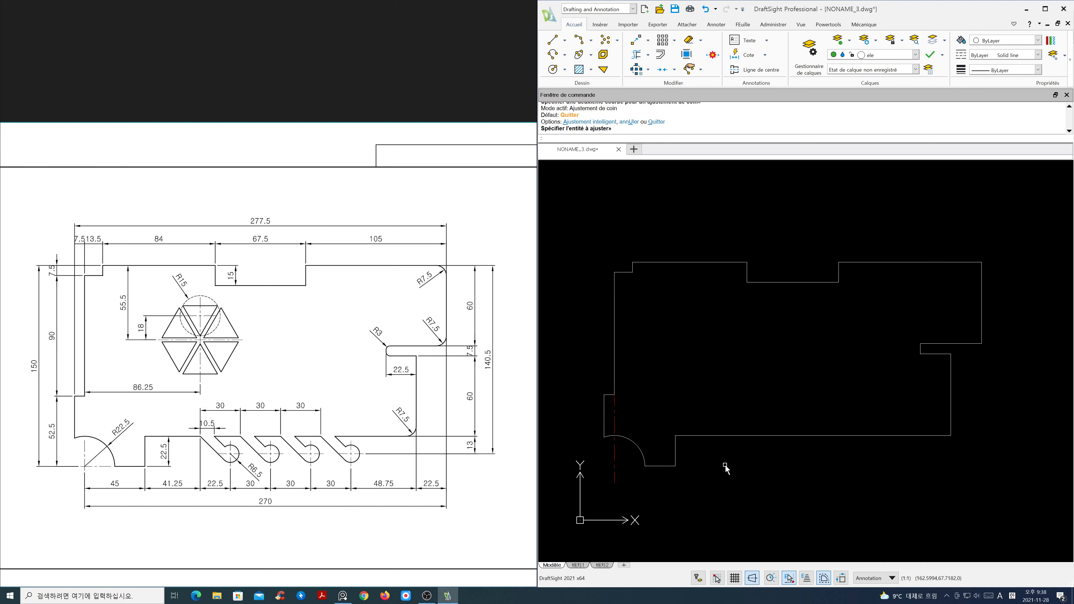
# Step: Draw a horizontal line from the corner arc's lower end to below the left edge and move it to layer cen
pyautogui.write('l')
pyautogui.press('Return')
pyautogui.click(645, 466)
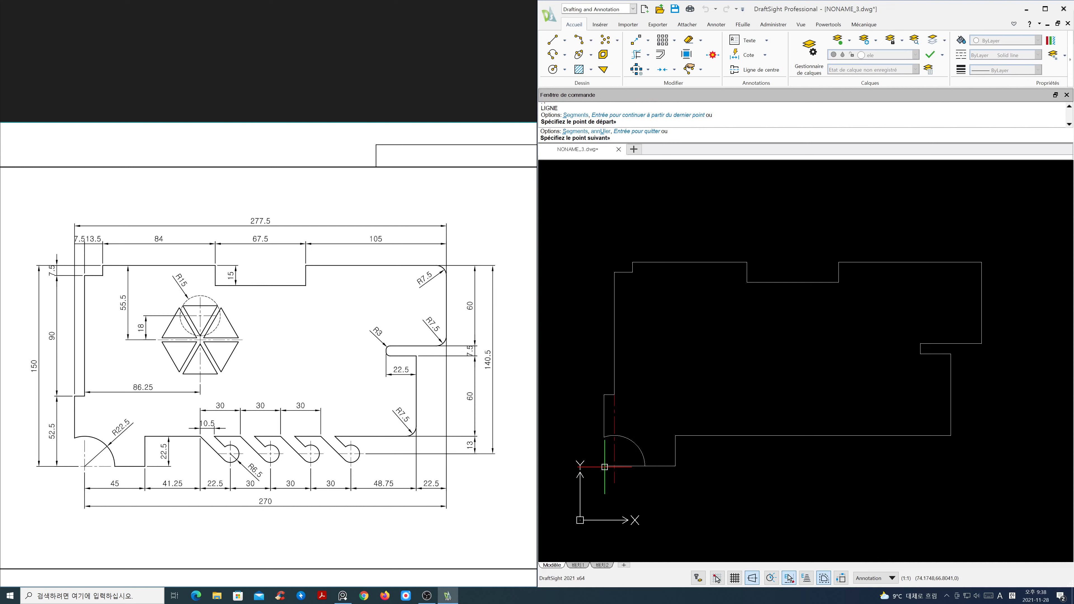
pyautogui.click(605, 466)
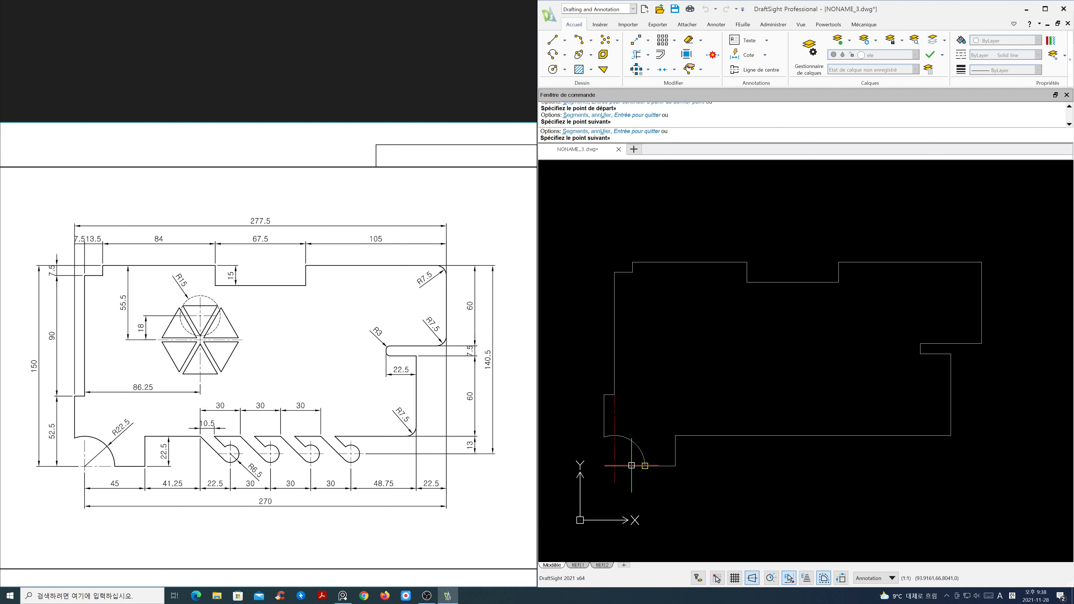
pyautogui.press('Escape')
pyautogui.click(629, 467)
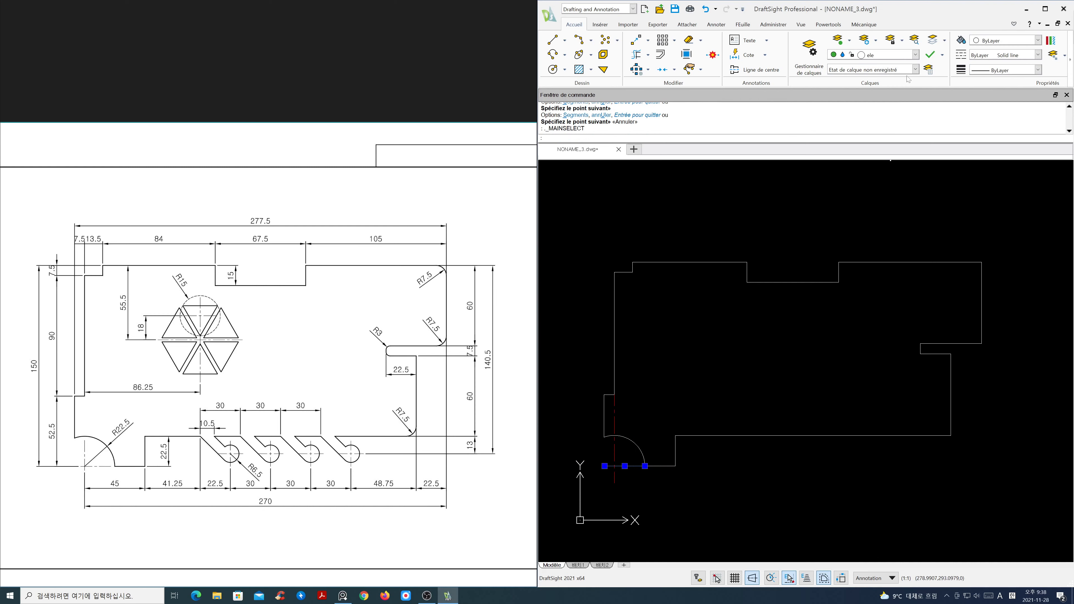
pyautogui.click(915, 54)
pyautogui.click(895, 78)
pyautogui.press('Escape')
# Step: Shorten the upper end of the vertical centre line to just below the corner arc's top, with entity snaps off
pyautogui.click(621, 417)
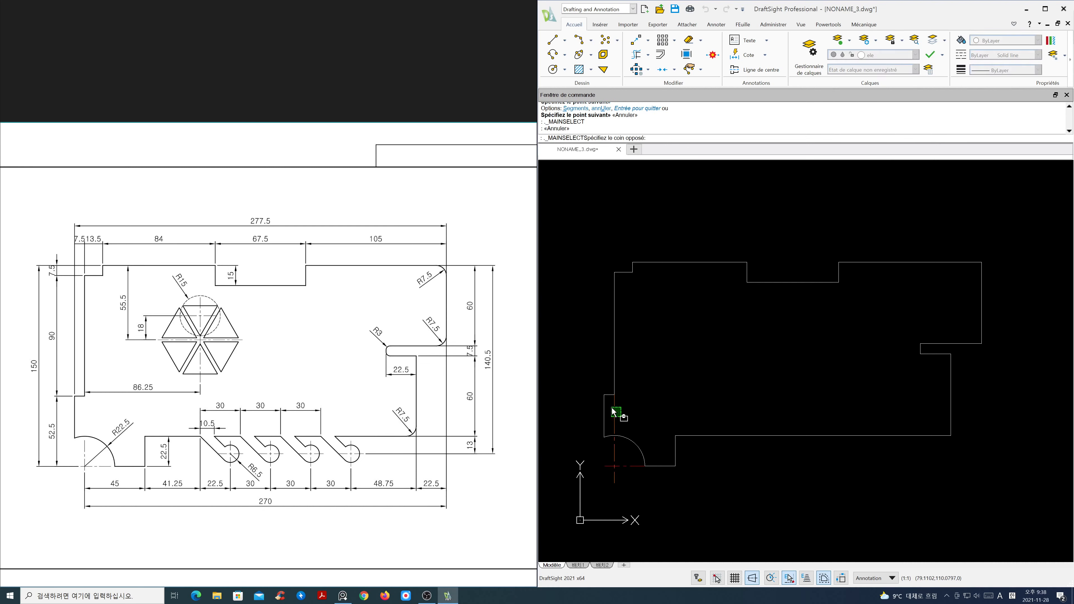
pyautogui.click(611, 406)
pyautogui.click(614, 395)
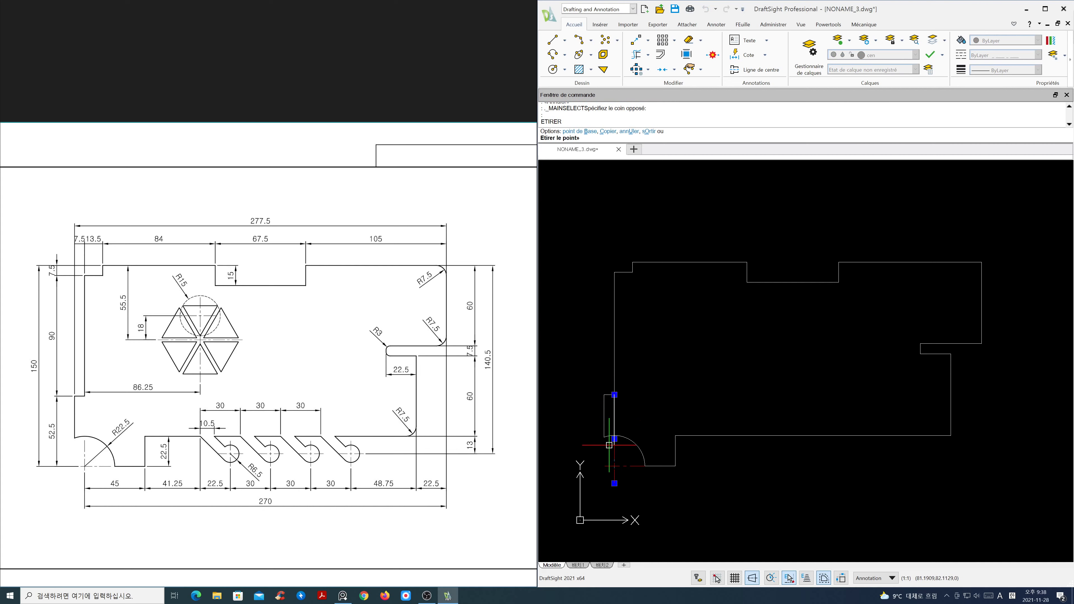
pyautogui.press('F3')
pyautogui.click(610, 443)
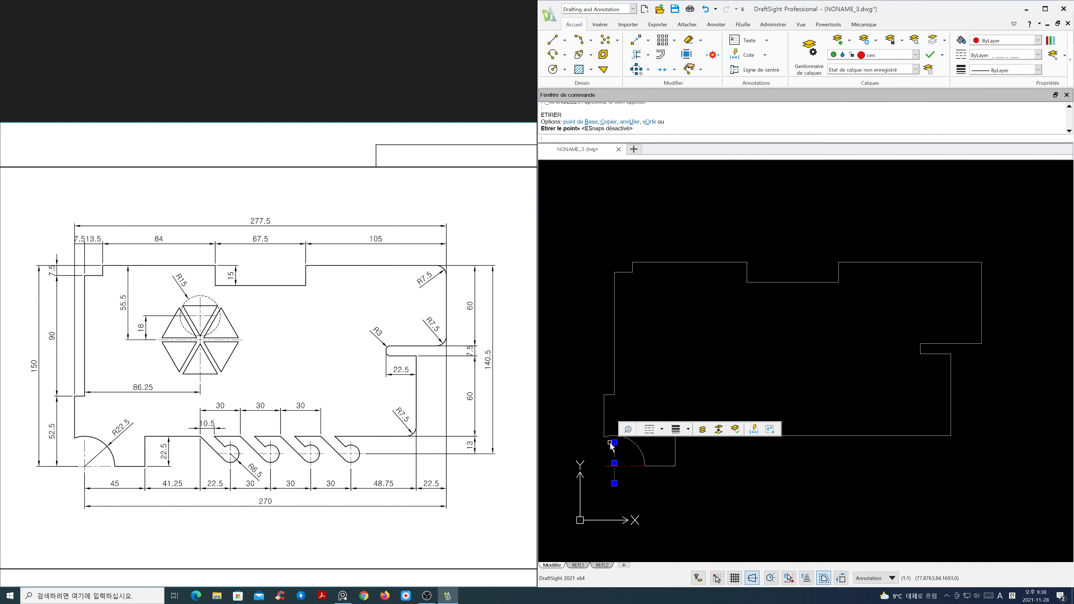
pyautogui.press('Escape')
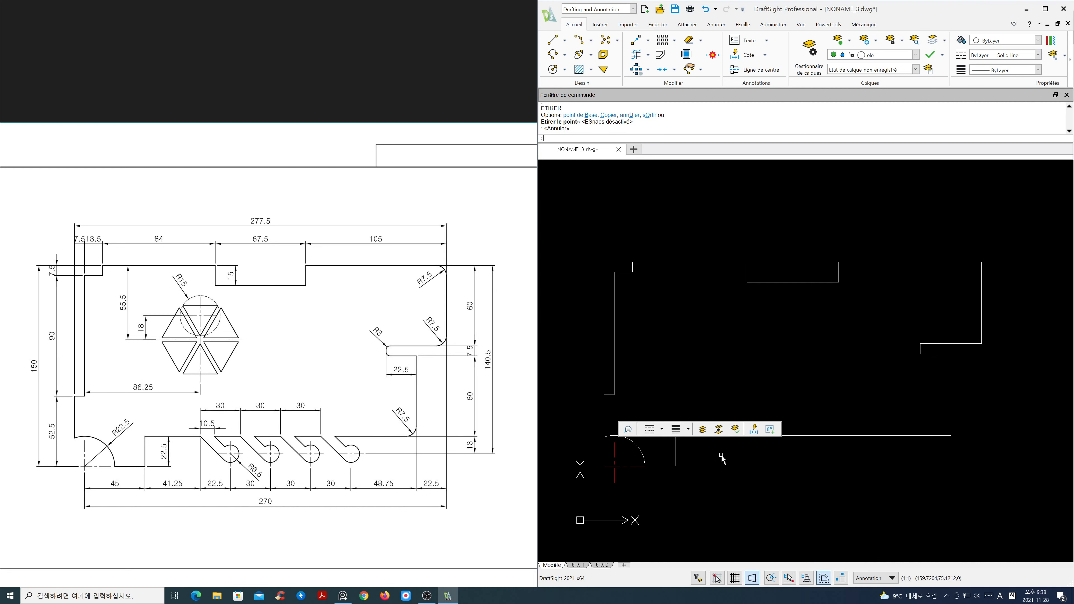
# Step: Offset the short vertical edge beside the corner cut 41.25 to the right
pyautogui.write('o')
pyautogui.press('Return')
pyautogui.write('4')
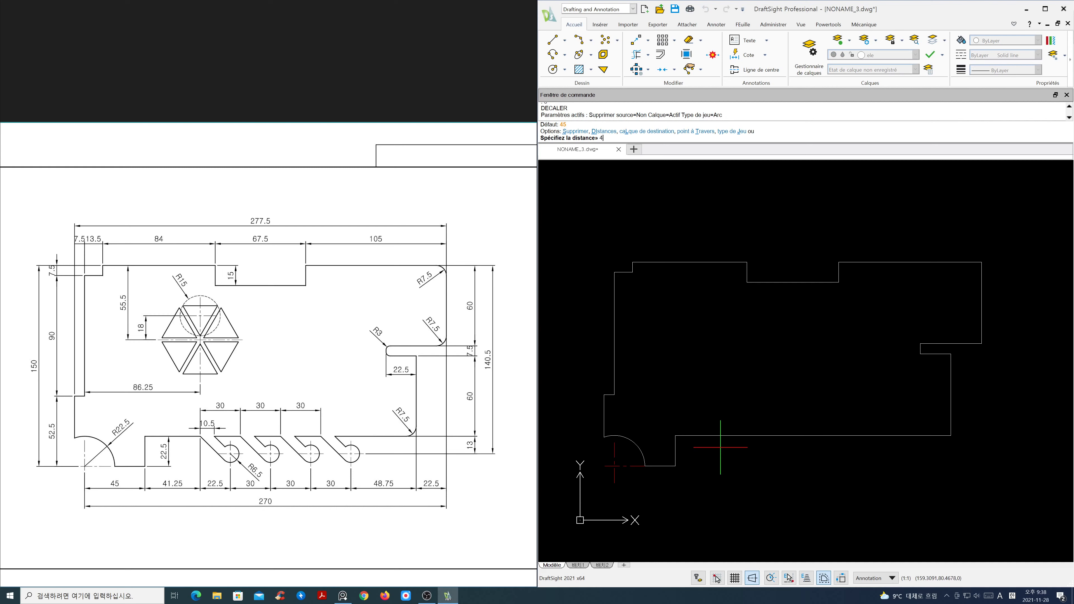
pyautogui.write('1.25')
pyautogui.press('Return')
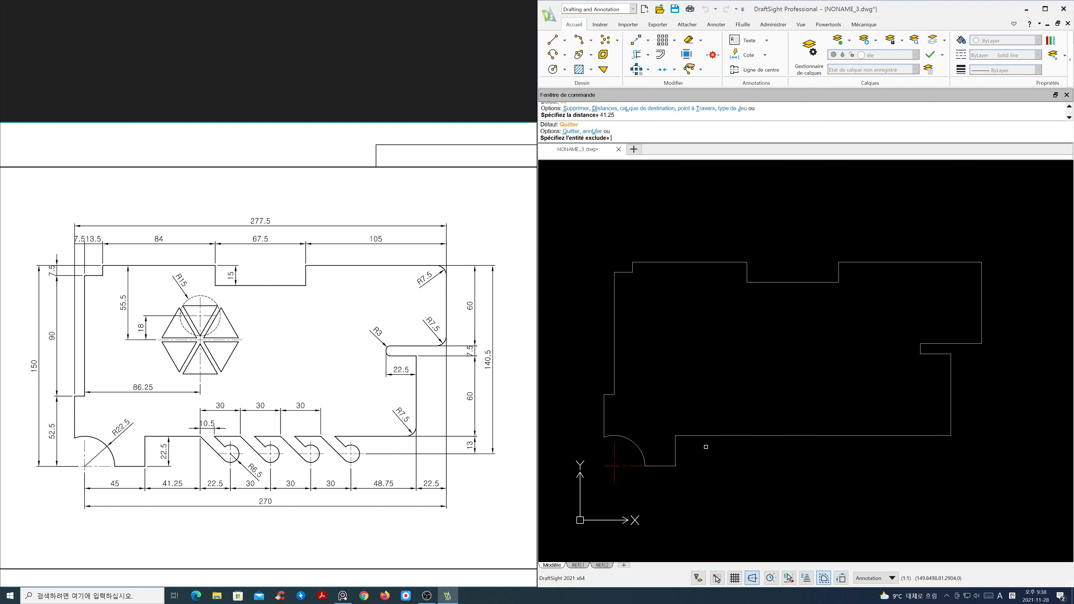
pyautogui.click(674, 455)
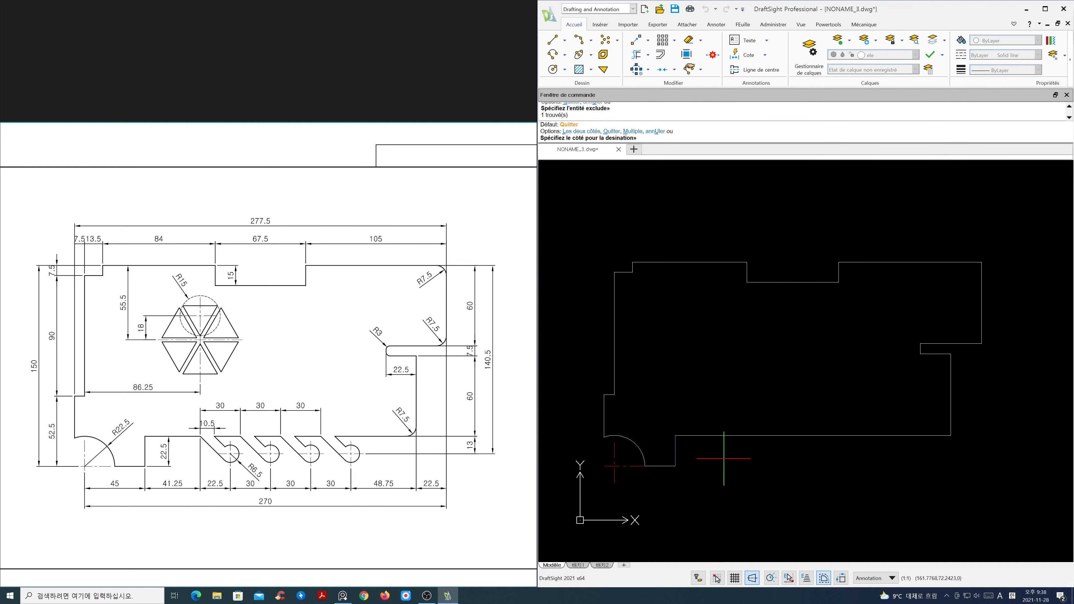
pyautogui.press('Return')
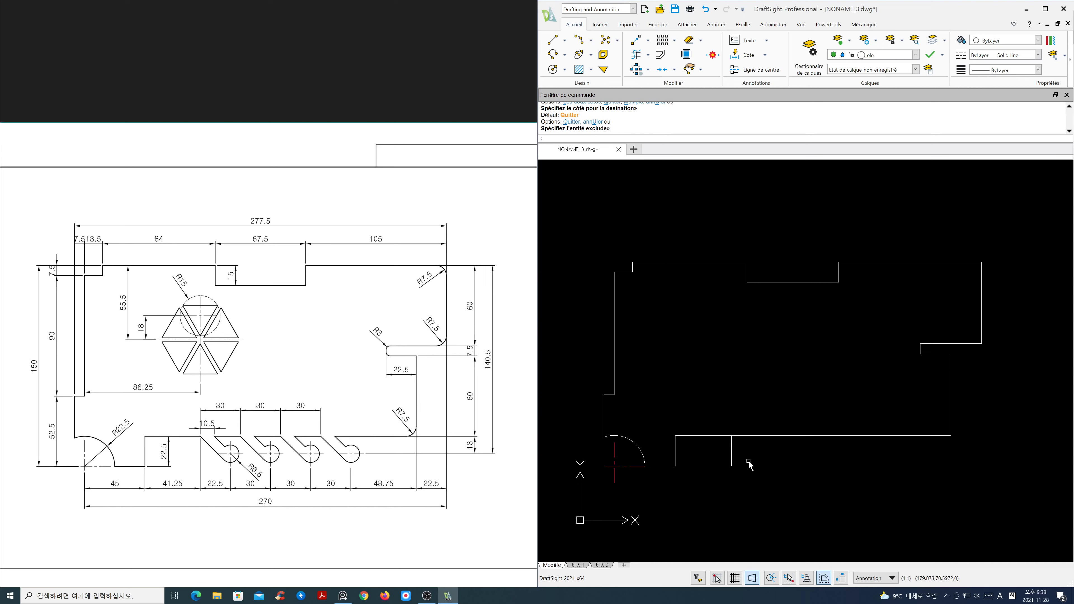
# Step: Offset the raised bottom horizontal edge 13 downward
pyautogui.press('Return')
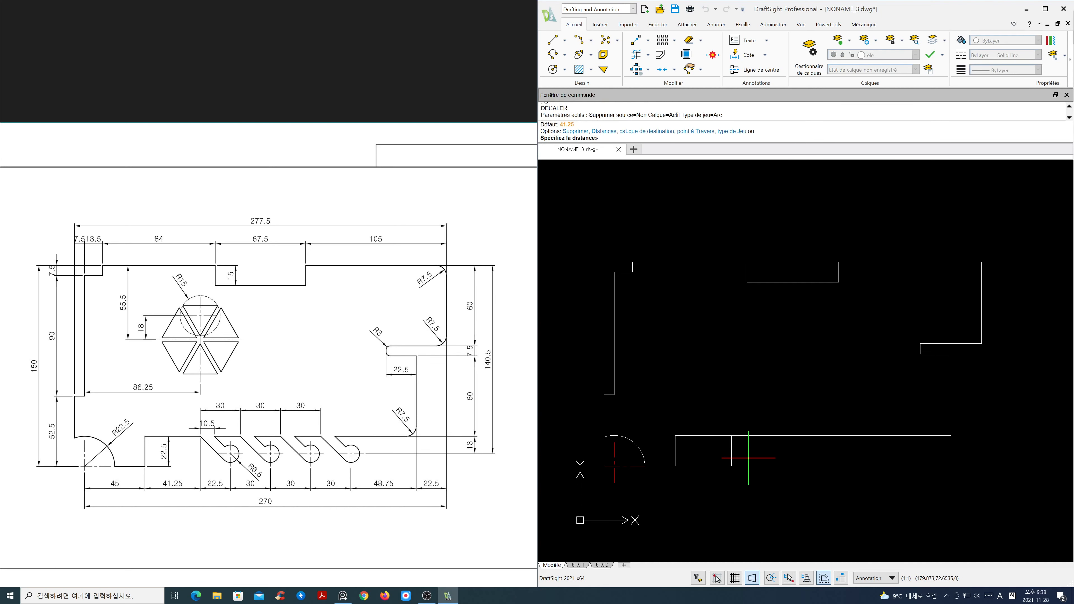
pyautogui.write('13')
pyautogui.press('Return')
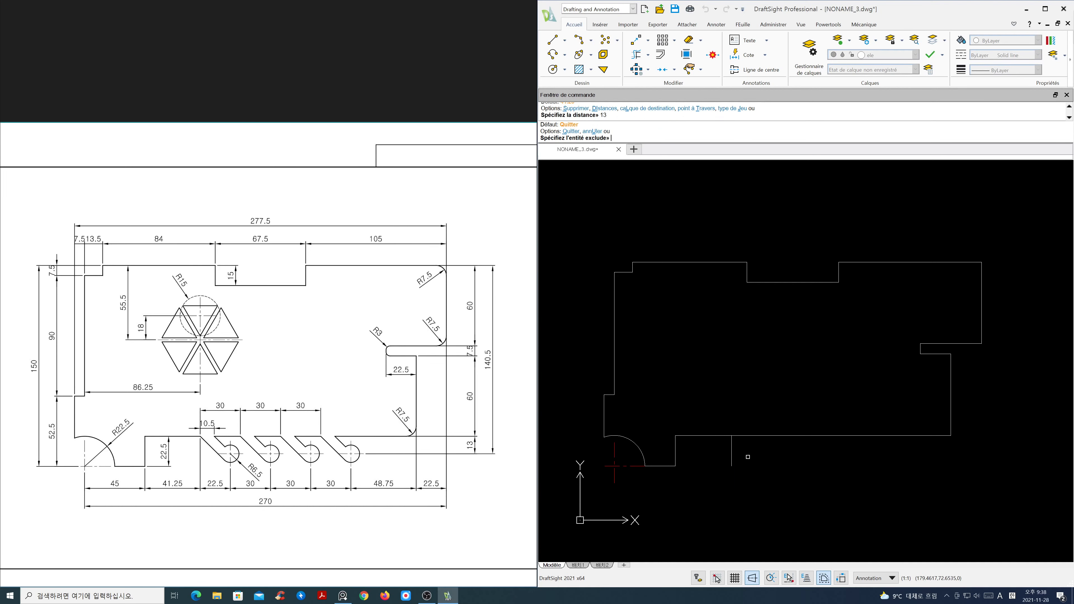
pyautogui.click(749, 435)
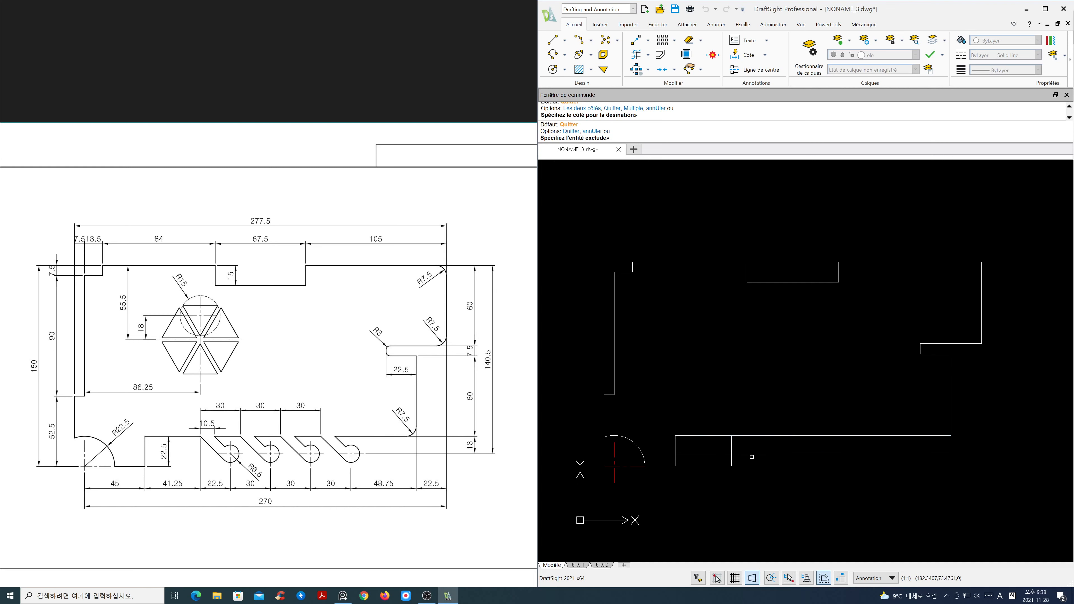
pyautogui.press('Return')
# Step: Offset the short vertical line below the raised bottom edge 22.5 to the right
pyautogui.press('Return')
pyautogui.write('22')
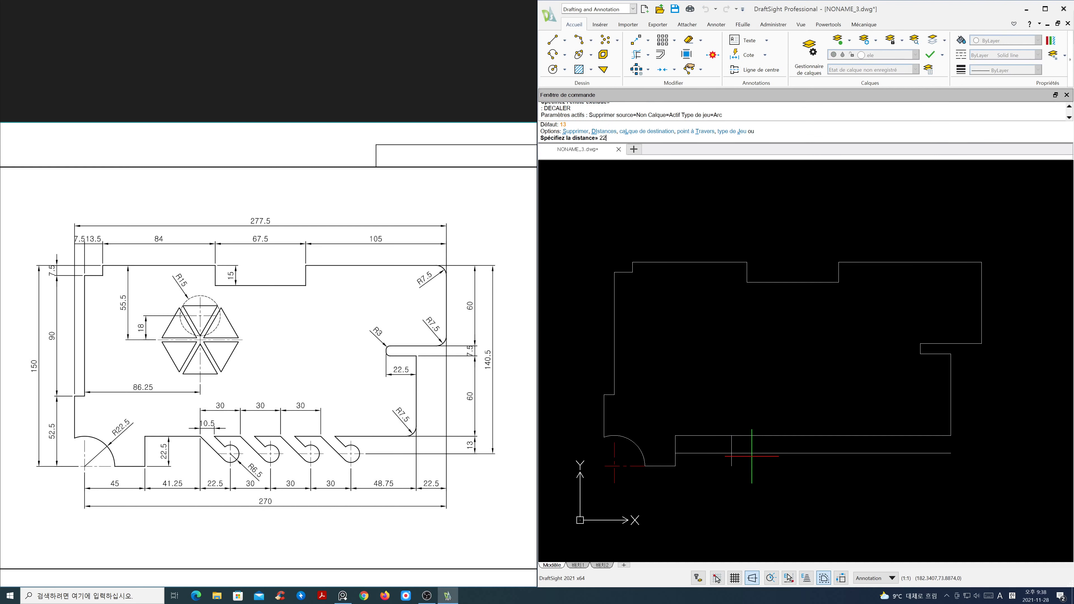
pyautogui.write('.5')
pyautogui.press('Return')
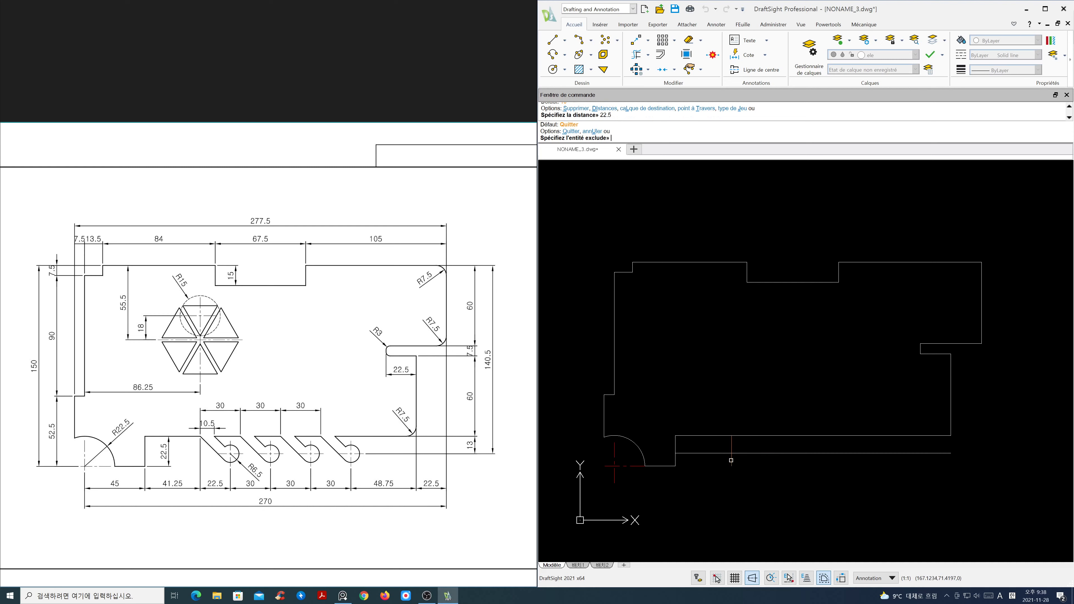
pyautogui.click(731, 460)
pyautogui.click(753, 462)
pyautogui.press('Return')
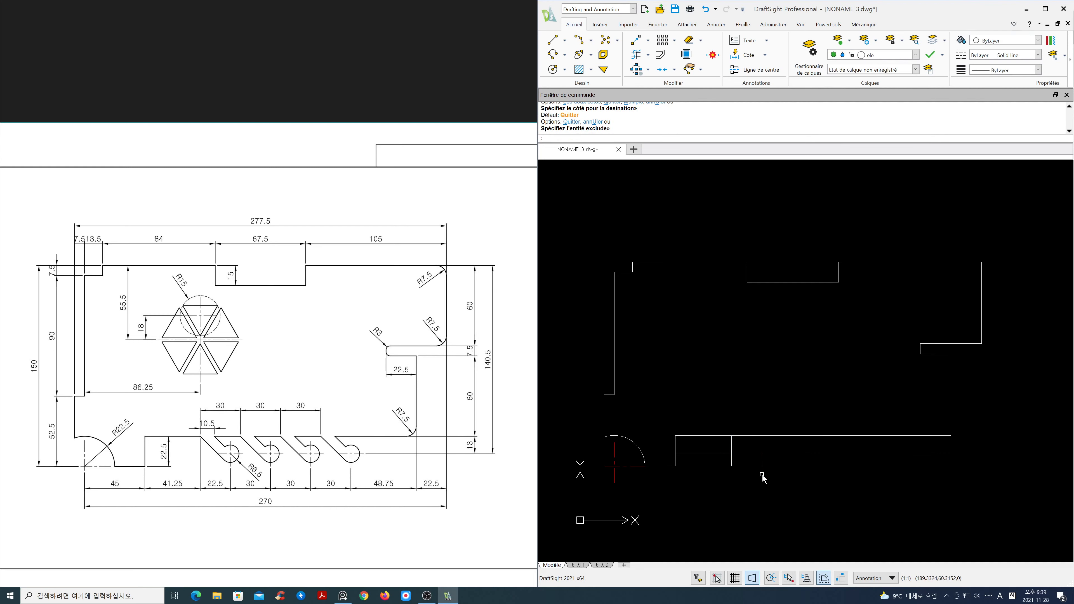
# Step: Move the rightmost short vertical line and the horizontal line crossing it to layer cen
pyautogui.moveTo(772, 462); pyautogui.dragTo(760, 451)
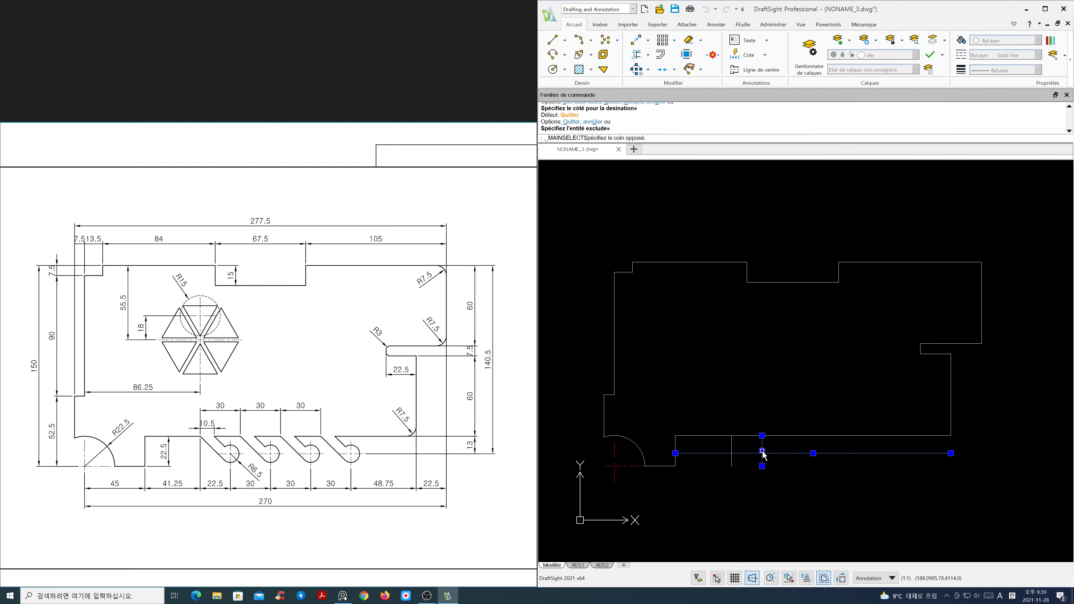
pyautogui.click(915, 55)
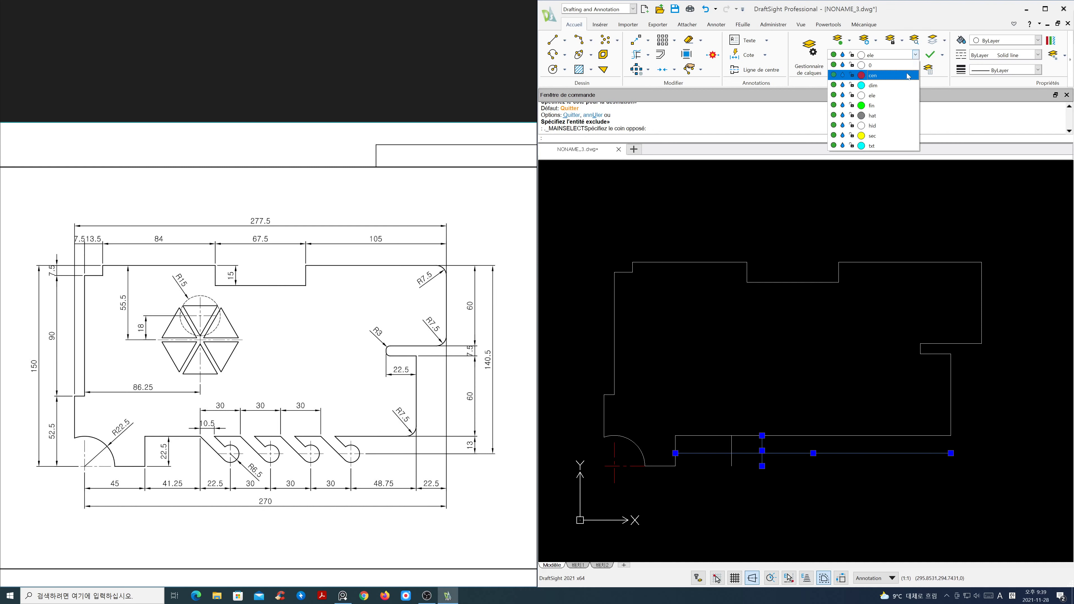
pyautogui.click(905, 77)
pyautogui.press('Escape')
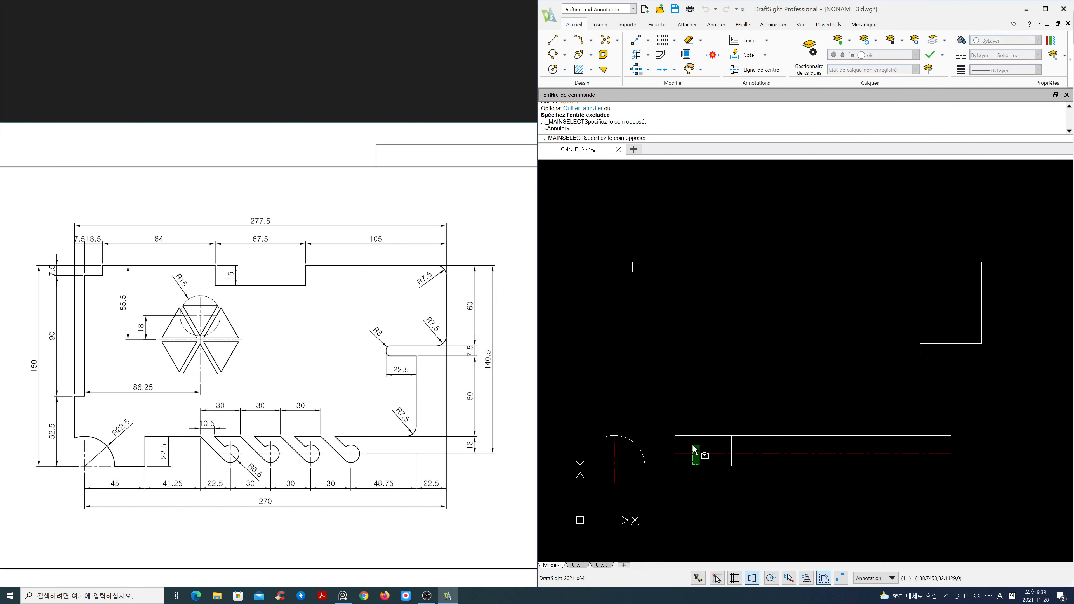
# Step: Shorten both ends of the horizontal centre line to just beyond the first slot's vertical centre line
pyautogui.click(690, 453)
pyautogui.click(675, 453)
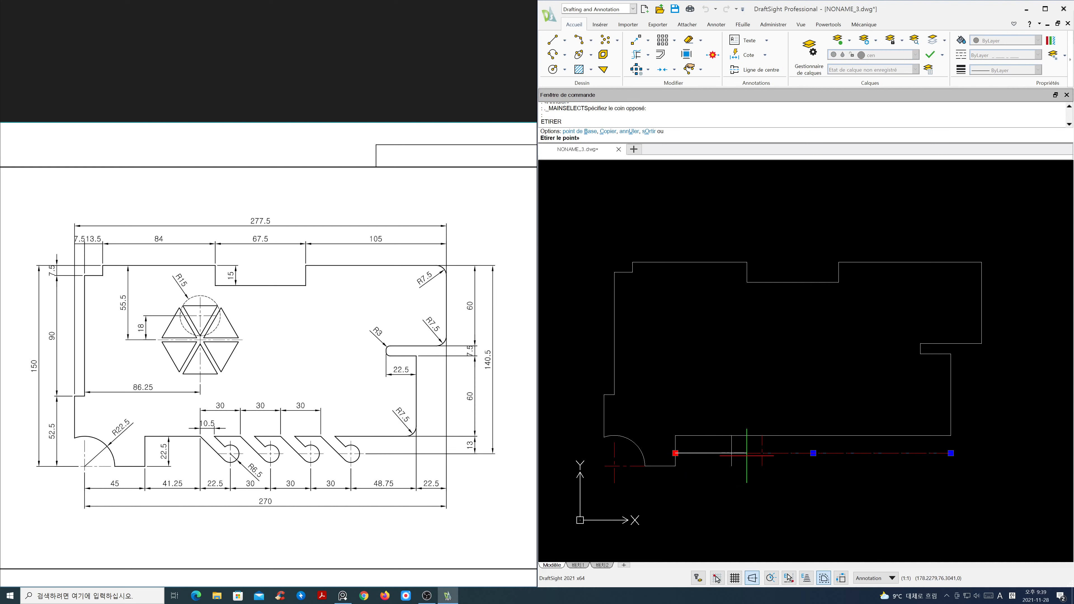
pyautogui.click(747, 453)
pyautogui.click(951, 454)
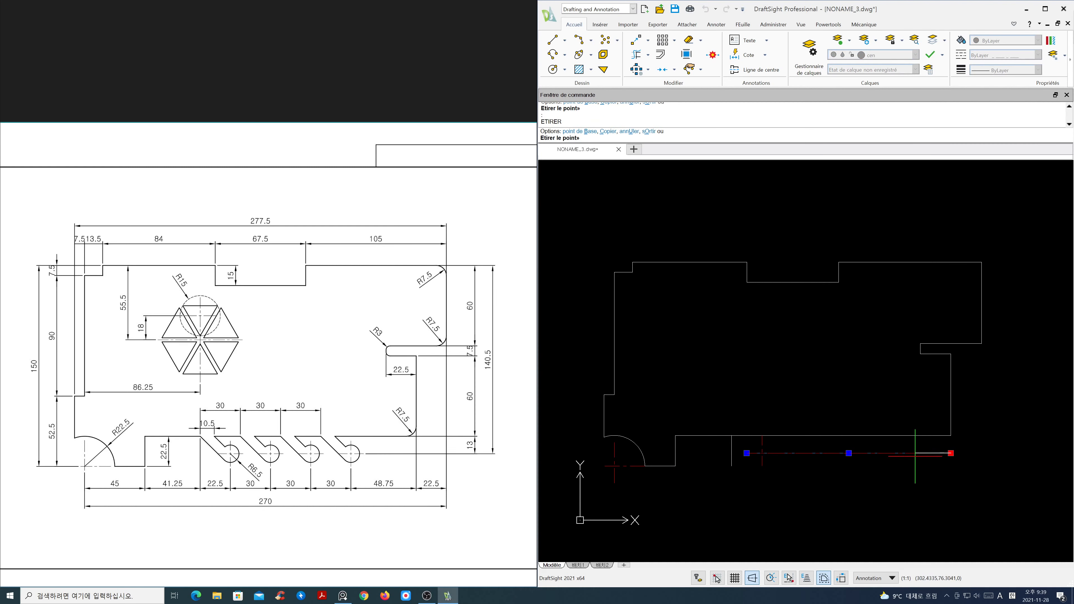
pyautogui.press('Escape')
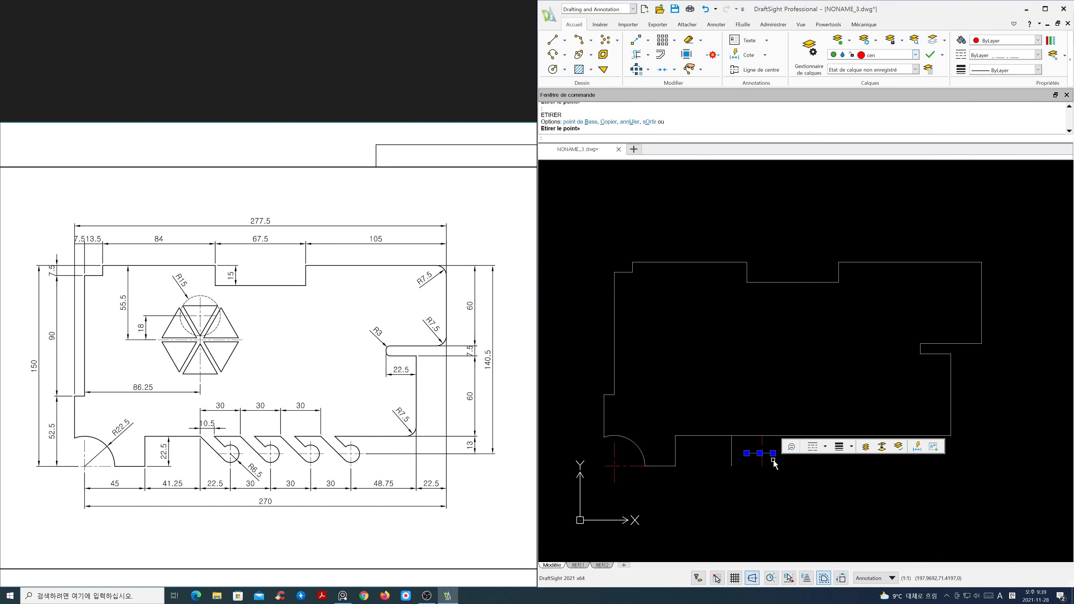
pyautogui.press('Escape')
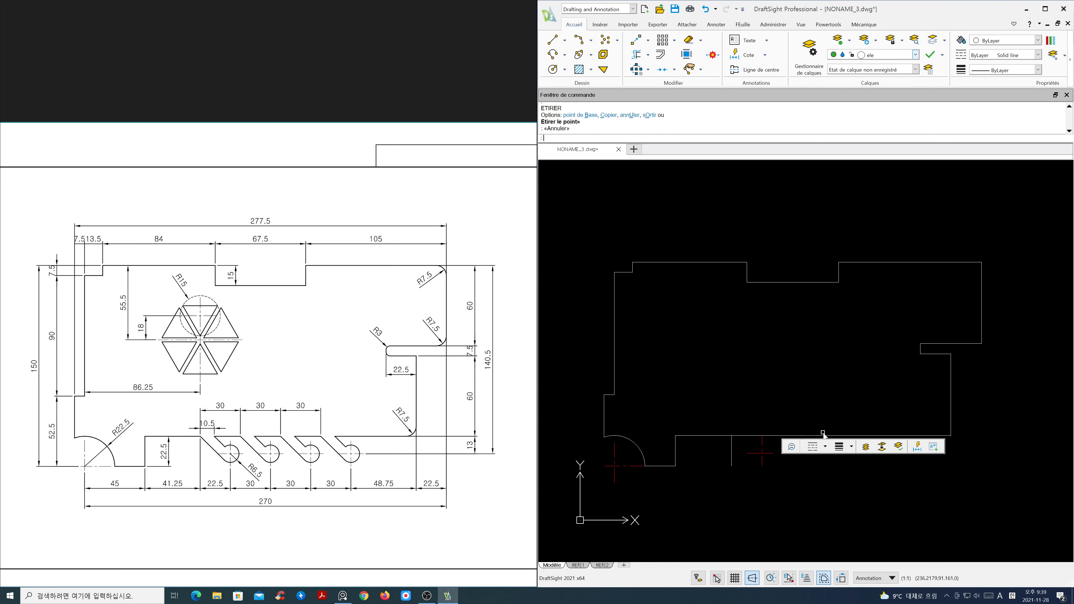
# Step: Draw a circle of radius 6.5 centred on the crossing of the first slot's centre lines, with entity snaps on
pyautogui.scroll(5, 746, 450)
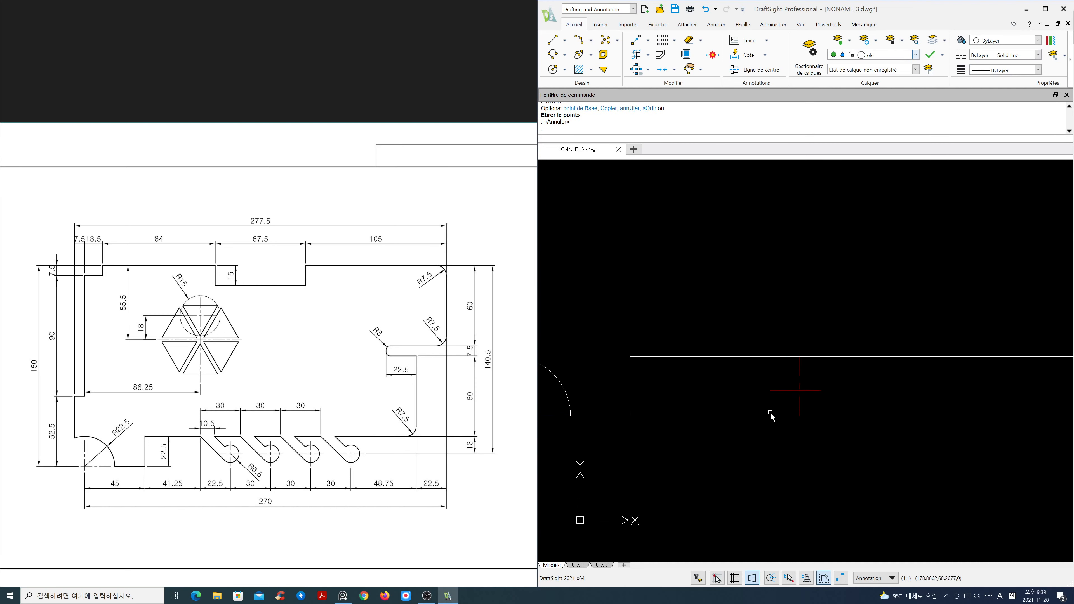
pyautogui.scroll(5, 317, 482)
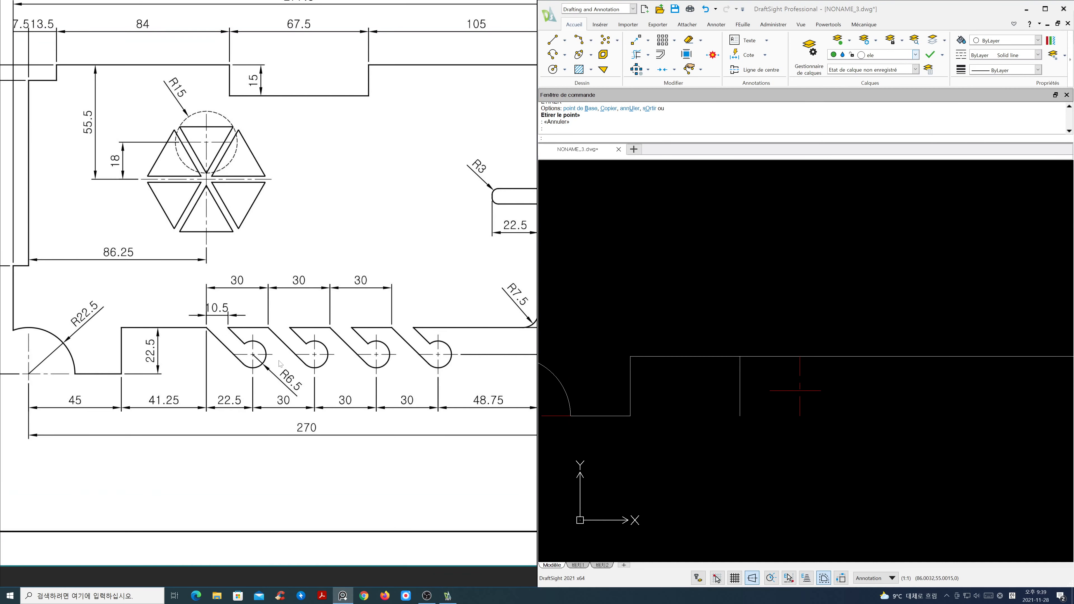
pyautogui.scroll(4, 315, 383)
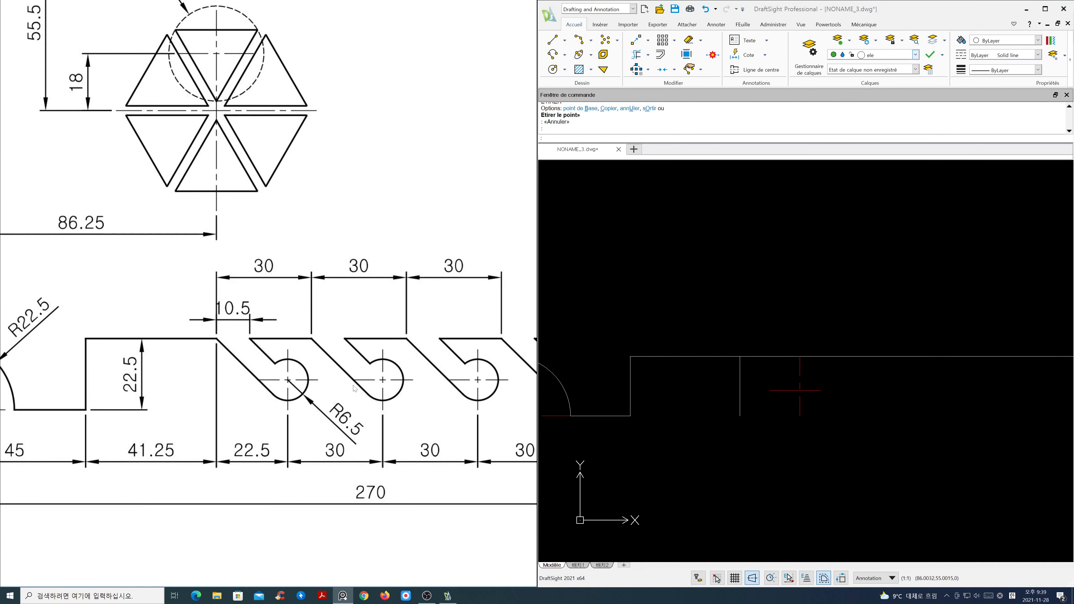
pyautogui.moveTo(785, 376)
pyautogui.mouseDown(button='middle')
pyautogui.moveTo(822, 357)
pyautogui.moveTo(820, 366)
pyautogui.moveTo(790, 367)
pyautogui.mouseUp(button='middle')
pyautogui.scroll(1, 823, 362)
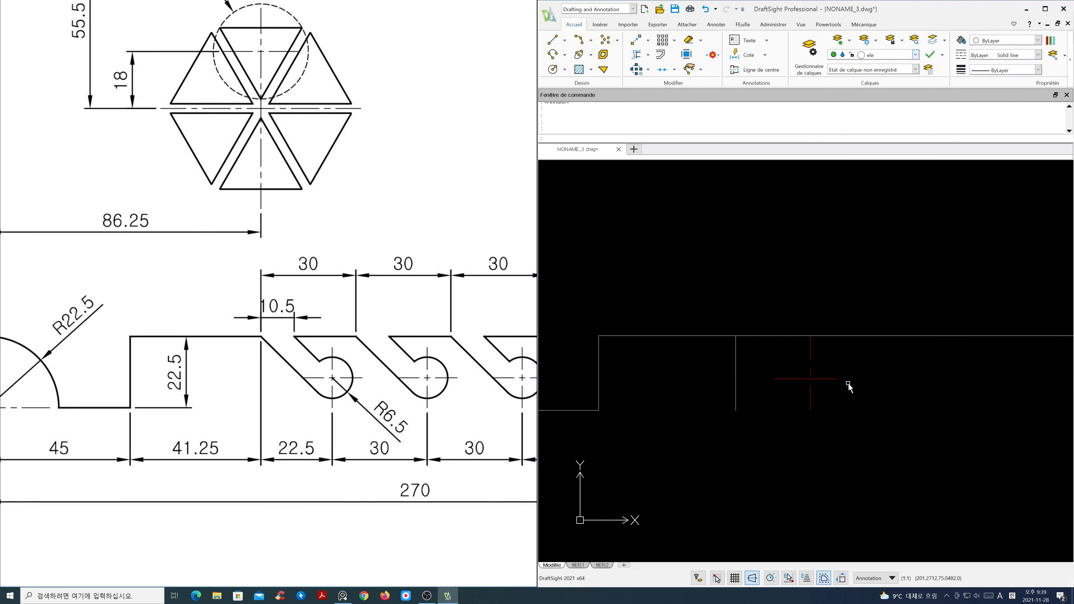
pyautogui.press('Return')
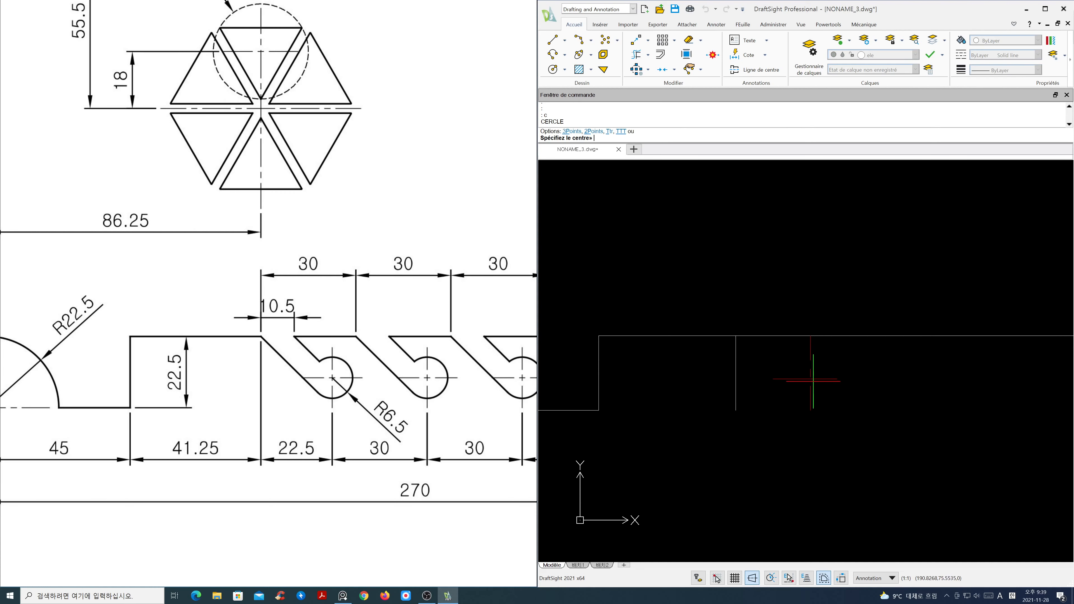
pyautogui.click(810, 378)
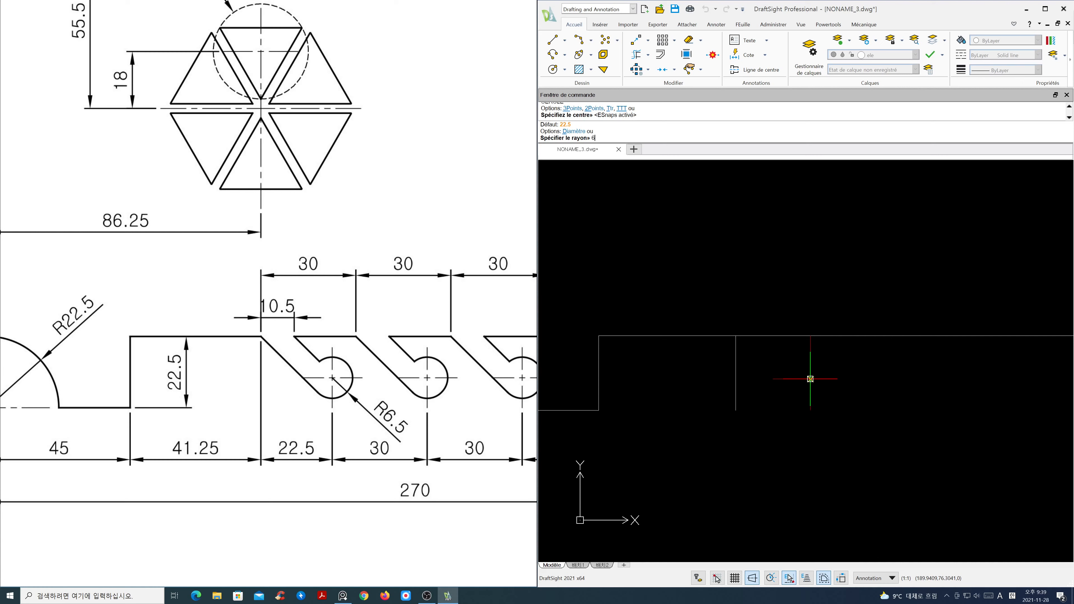
pyautogui.press('Return')
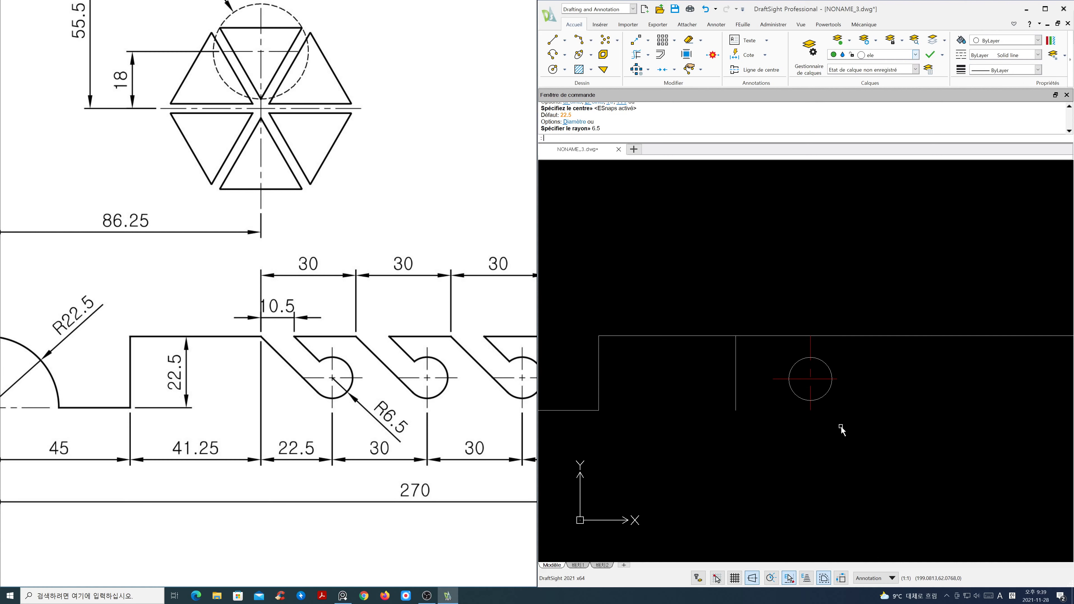
# Step: Draw a line from the vertical helper line's upper end tangent to the circle's lower left side, with ortho off
pyautogui.write('l')
pyautogui.press('Return')
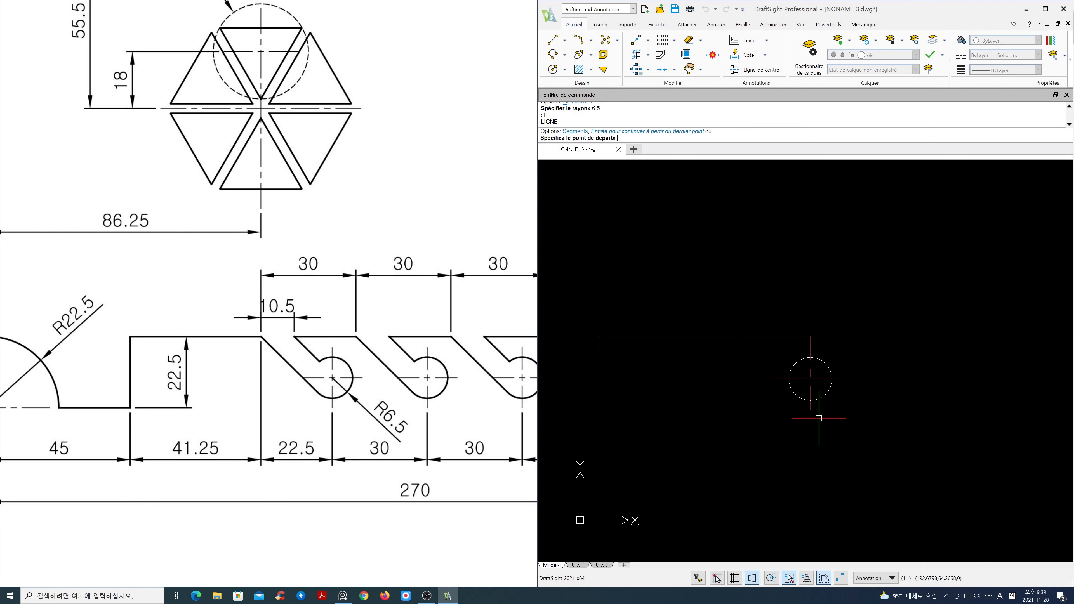
pyautogui.click(736, 335)
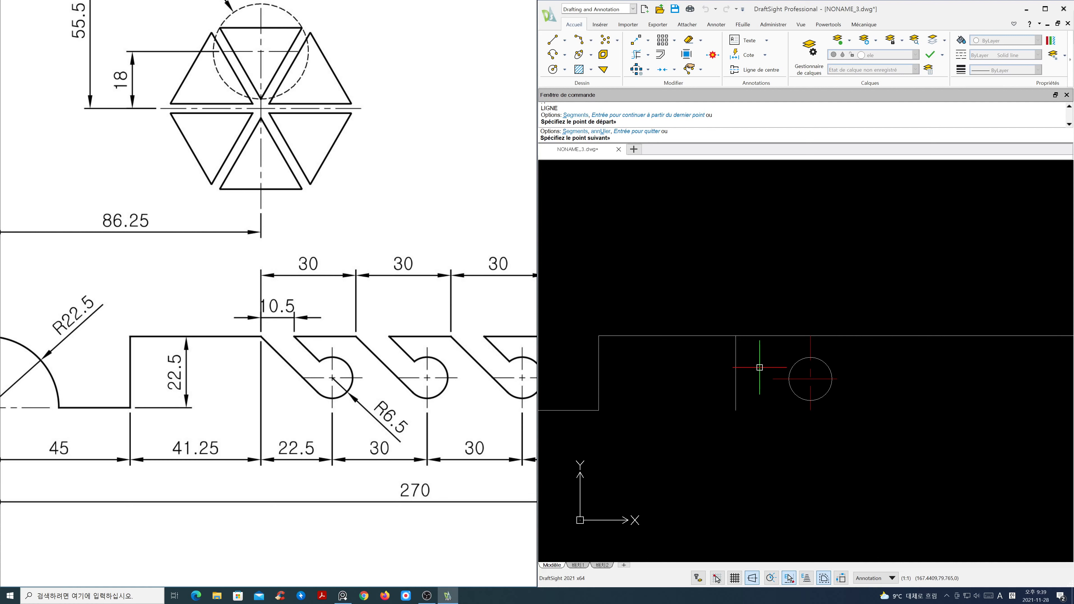
pyautogui.keyDown('shift'); pyautogui.rightClick(761, 386); pyautogui.keyUp('shift')
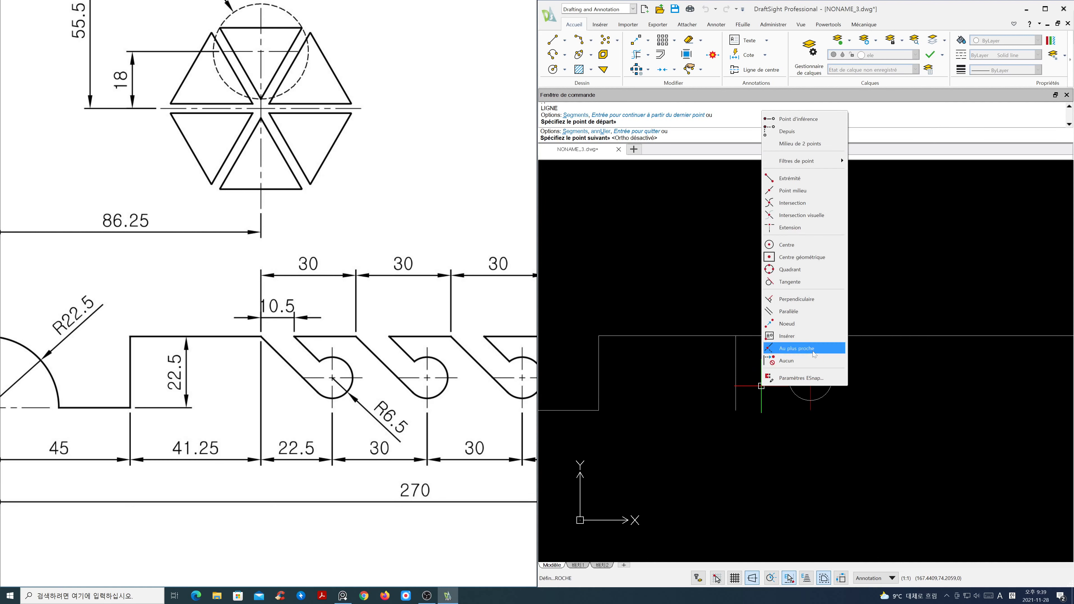
pyautogui.click(790, 282)
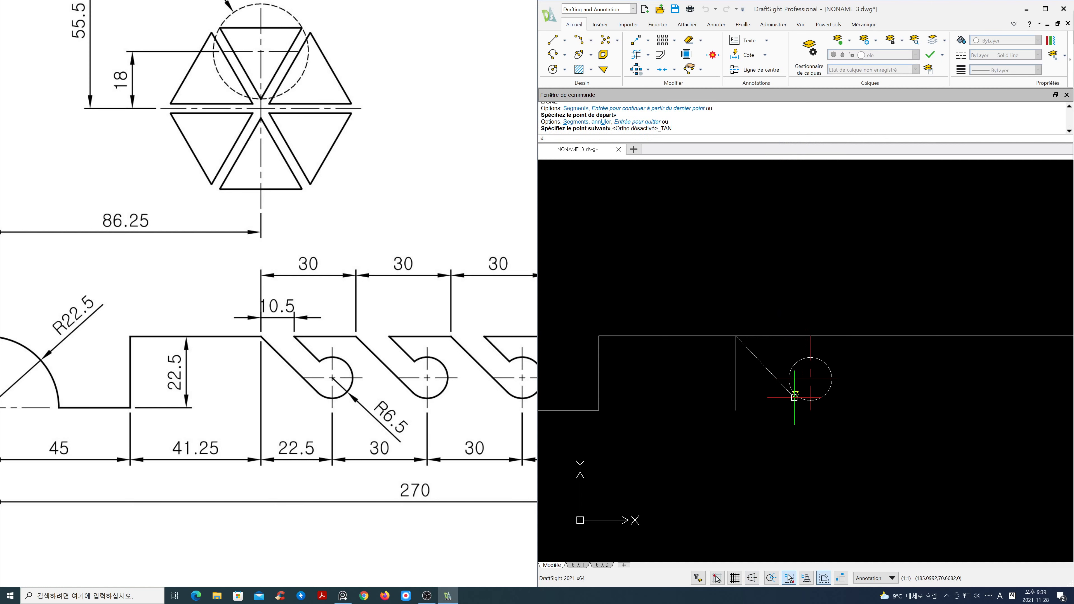
pyautogui.click(787, 397)
pyautogui.press('Return')
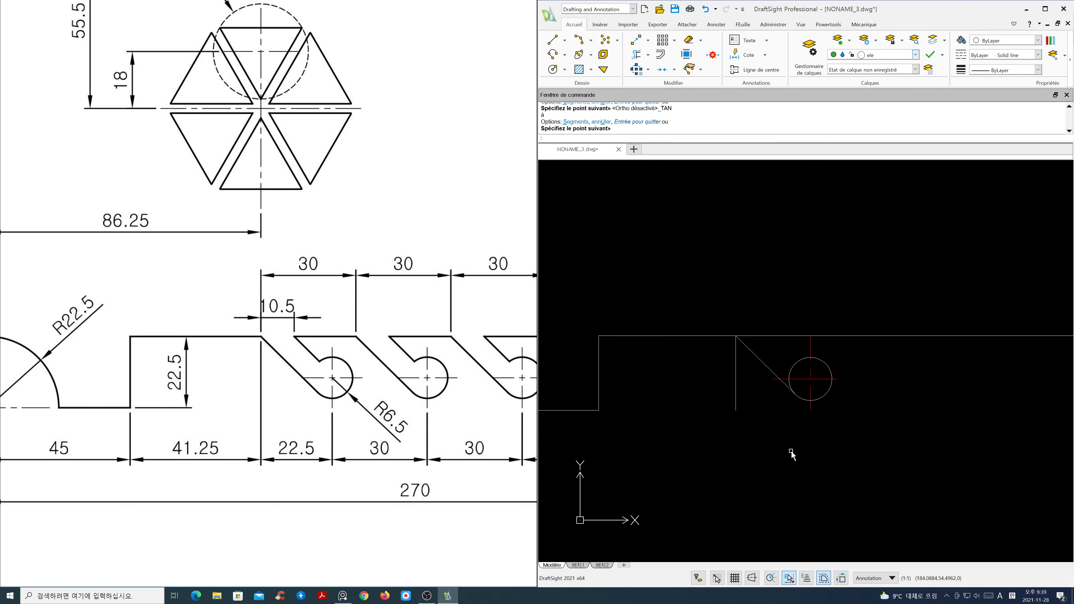
pyautogui.press('Escape')
# Step: Copy the angled tangent line 10.5 horizontally to the right, with ortho on
pyautogui.write('co')
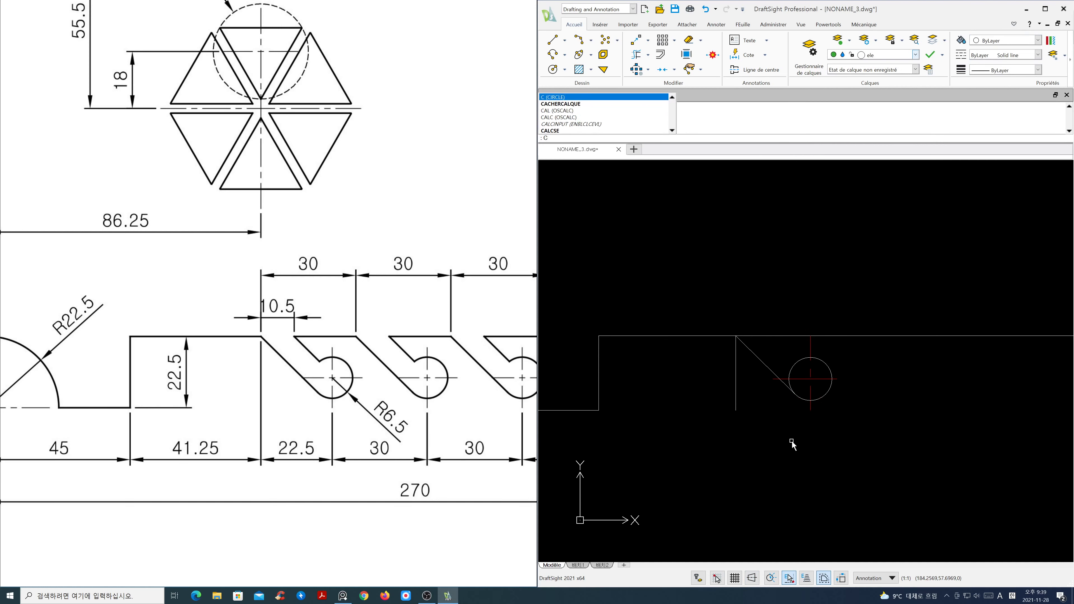
pyautogui.press('Return')
pyautogui.click(755, 340)
pyautogui.press('Return')
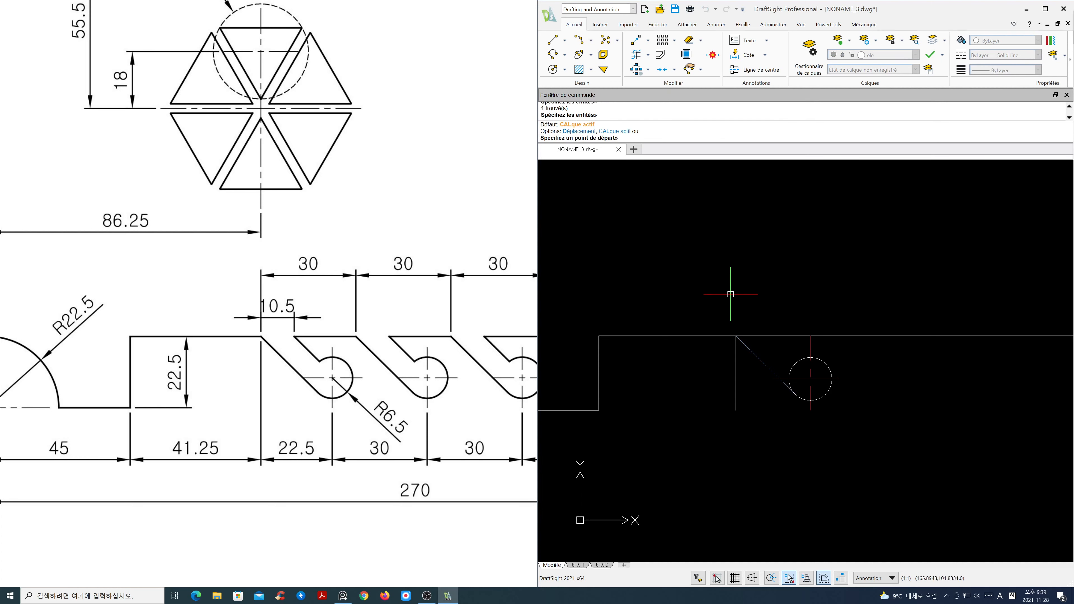
pyautogui.click(731, 294)
pyautogui.press('F8')
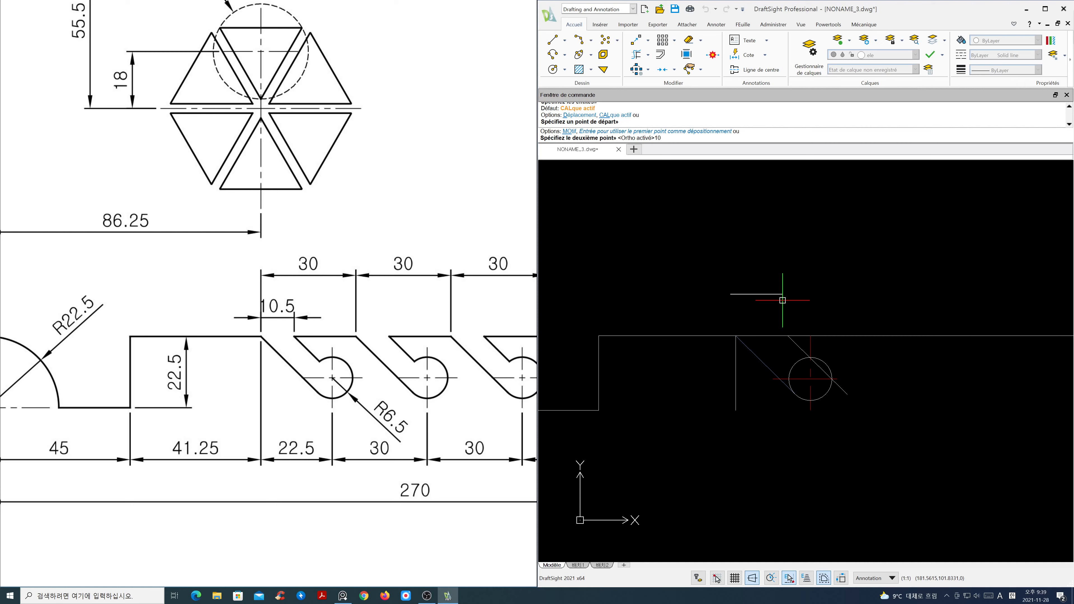
pyautogui.press('Return')
pyautogui.press('Return')
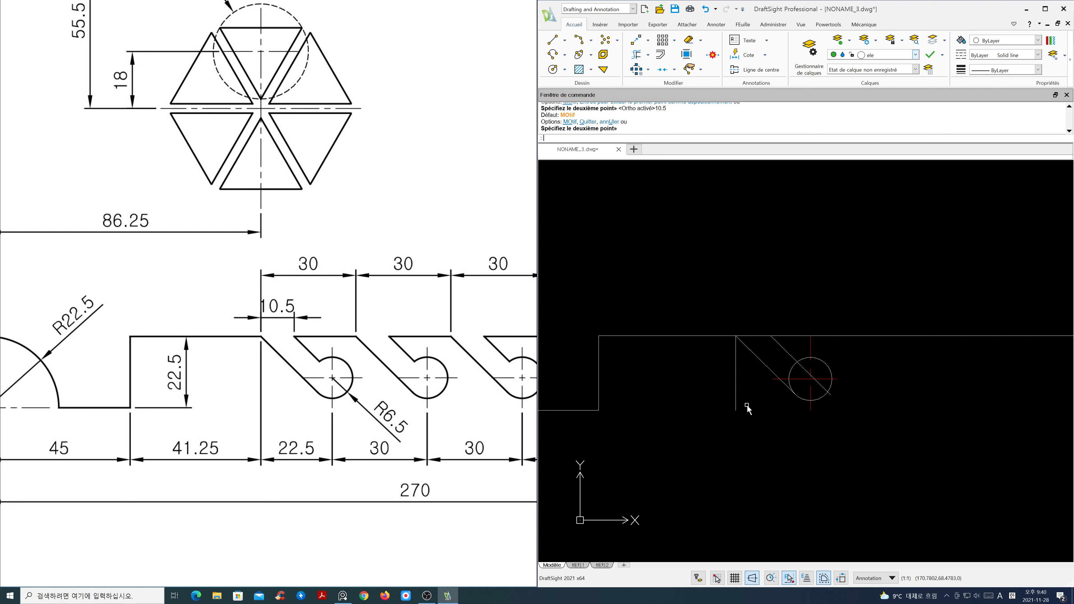
# Step: Delete the vertical helper line at the start of the angled slot
pyautogui.press('Delete')
pyautogui.click(736, 408)
pyautogui.press('Return')
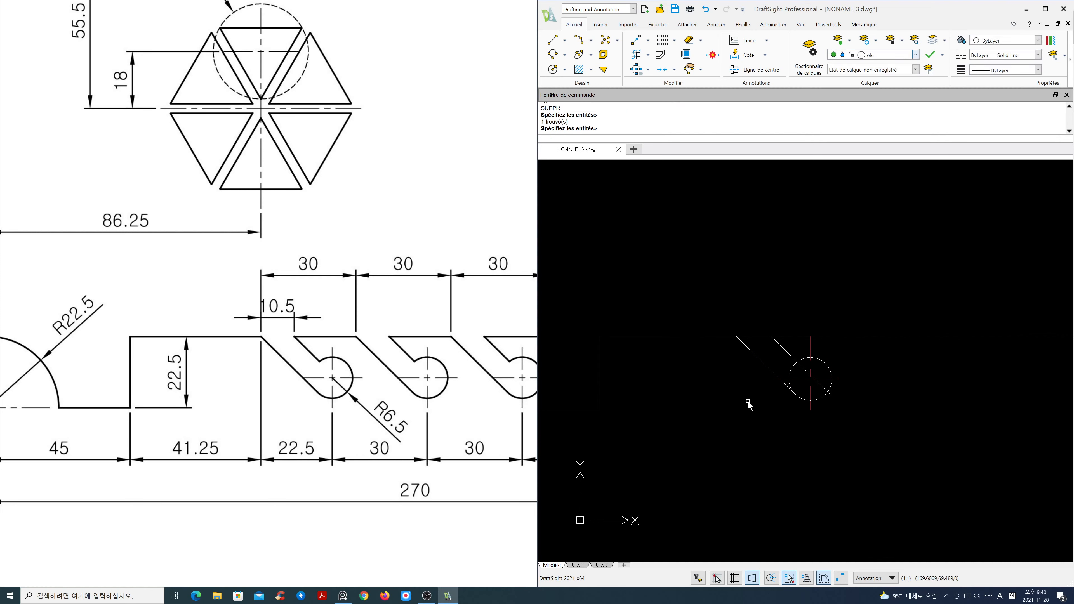
# Step: Freeze the cen layer, and power-trim the plate edge across the first slot's opening plus the excess line and arc inside the slot
pyautogui.click(914, 55)
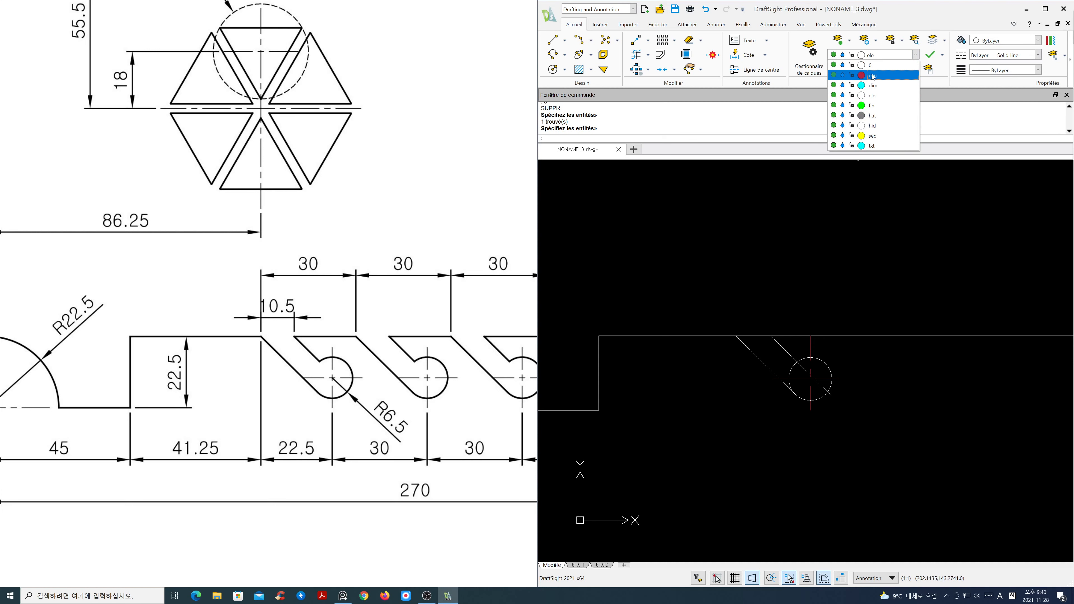
pyautogui.click(842, 76)
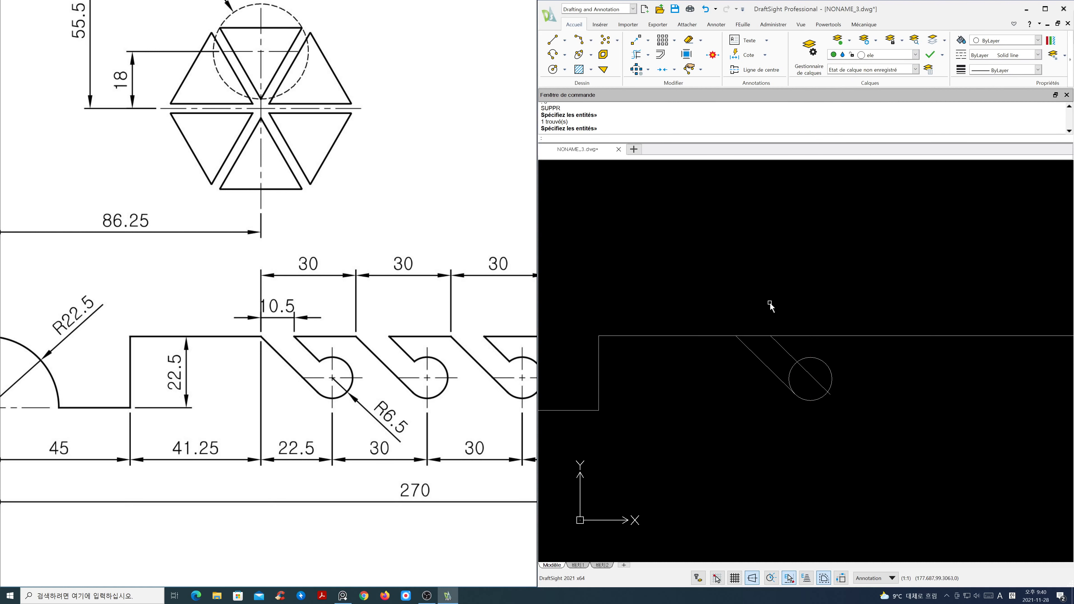
pyautogui.click(637, 55)
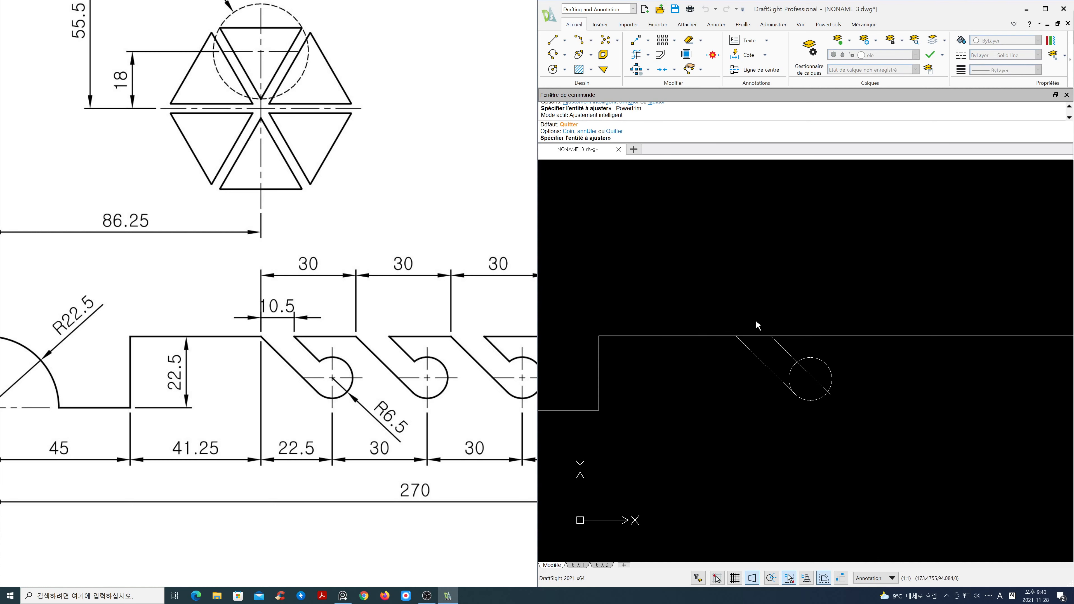
pyautogui.moveTo(757, 326); pyautogui.dragTo(763, 348)
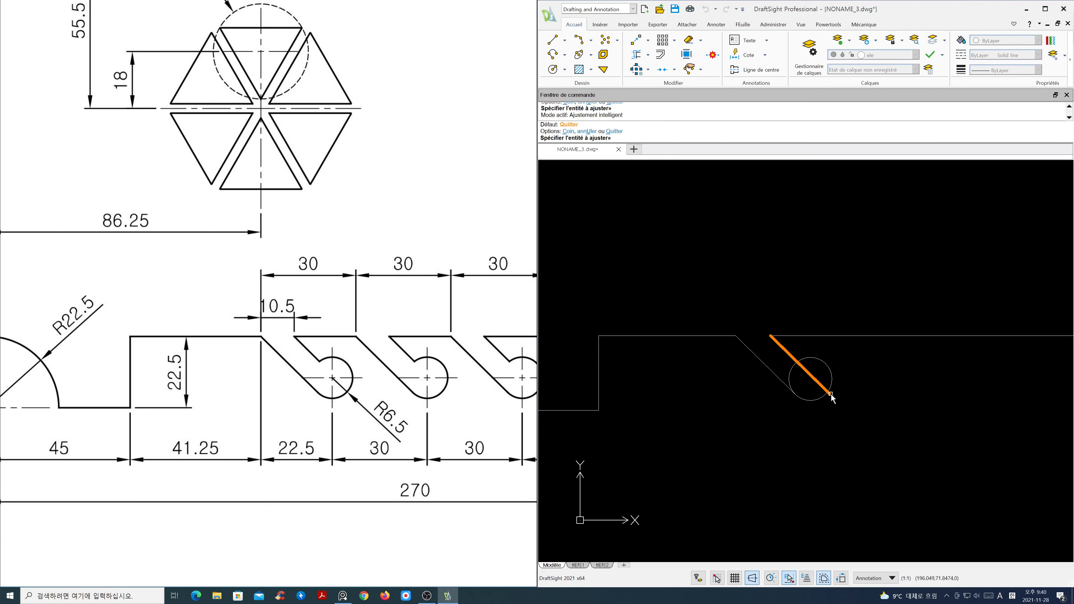
pyautogui.moveTo(827, 400); pyautogui.dragTo(785, 369)
pyautogui.press('Return')
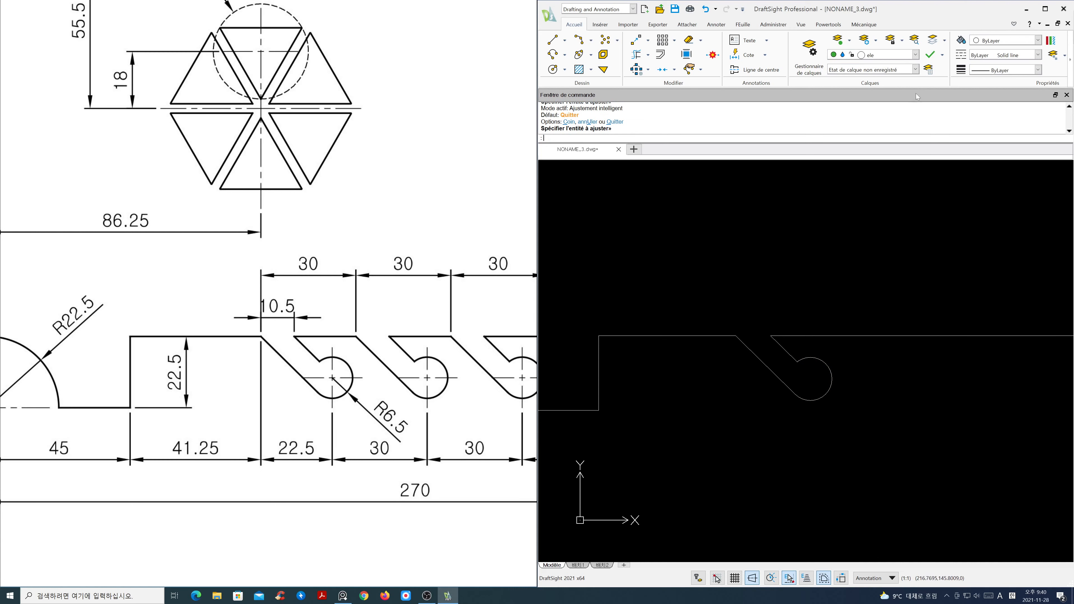
# Step: Thaw the cen layer to bring back the slot's centre lines
pyautogui.click(915, 55)
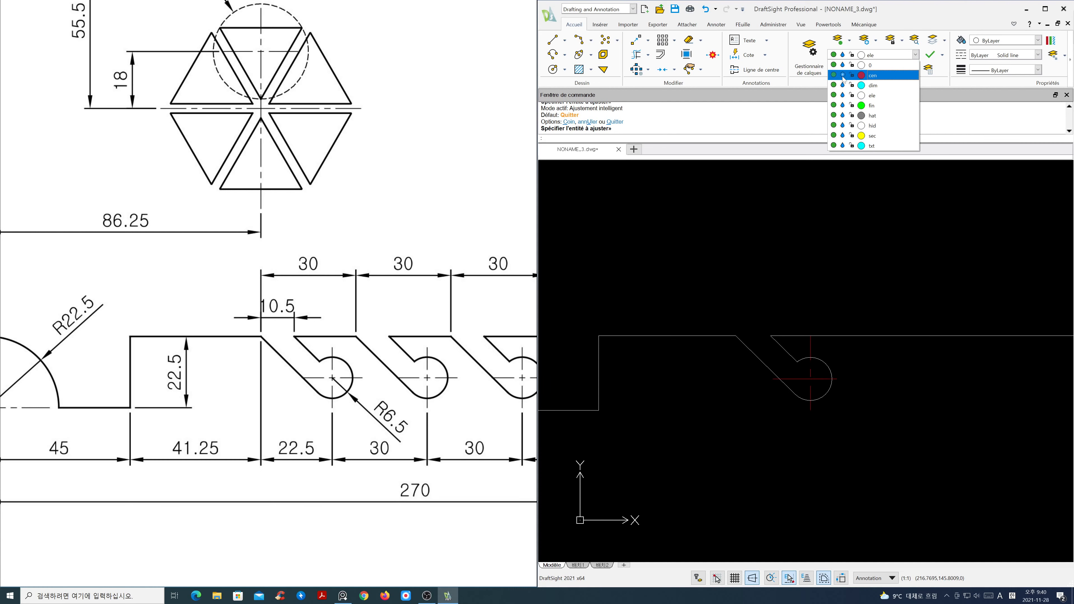
pyautogui.click(860, 384)
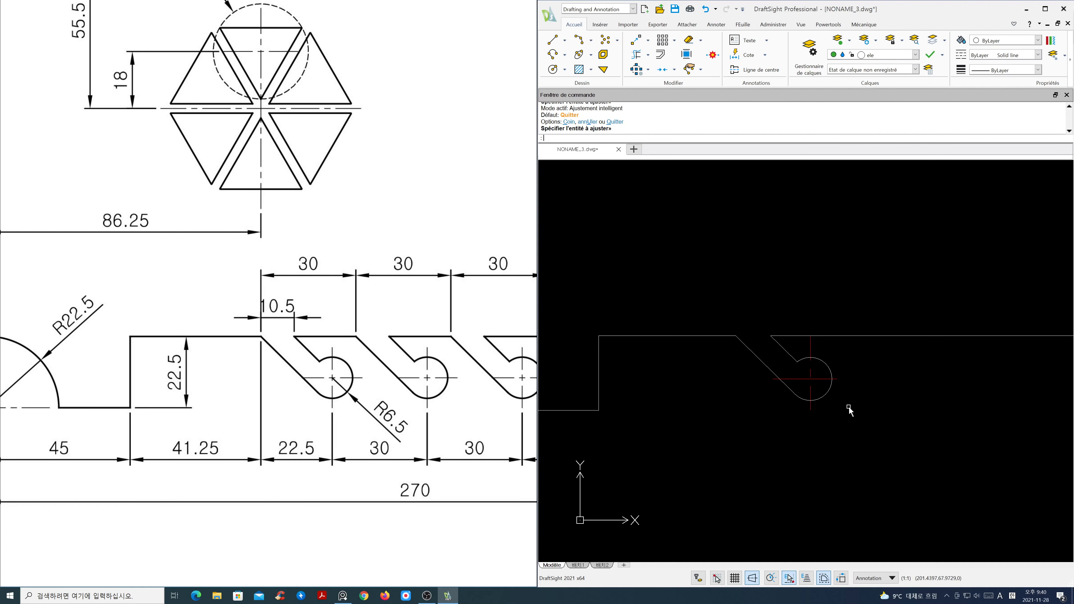
pyautogui.scroll(-5, 848, 402)
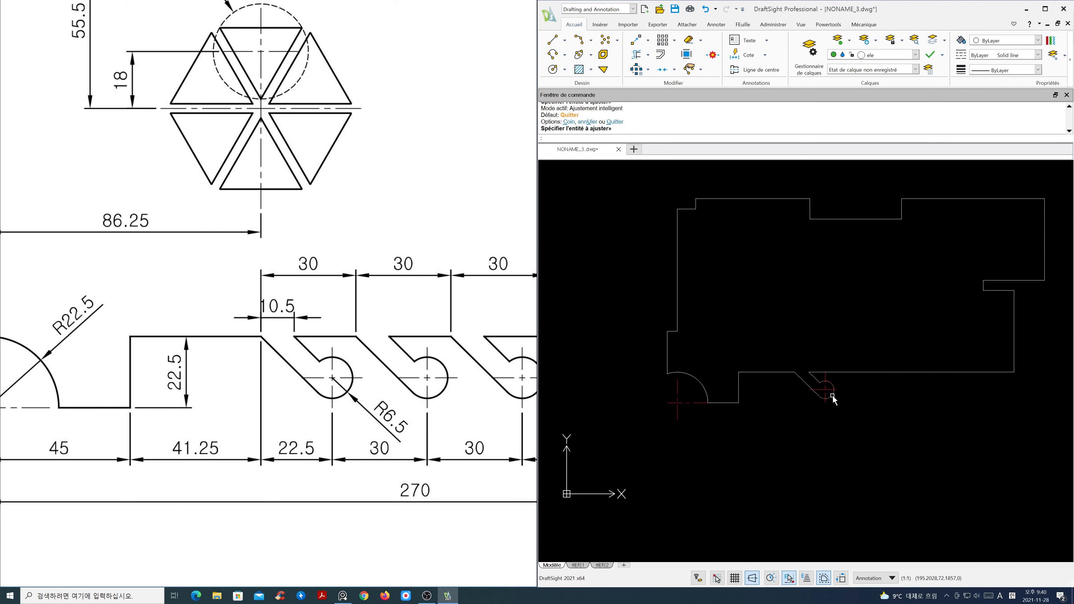
pyautogui.moveTo(830, 402); pyautogui.dragTo(781, 434, button='middle')
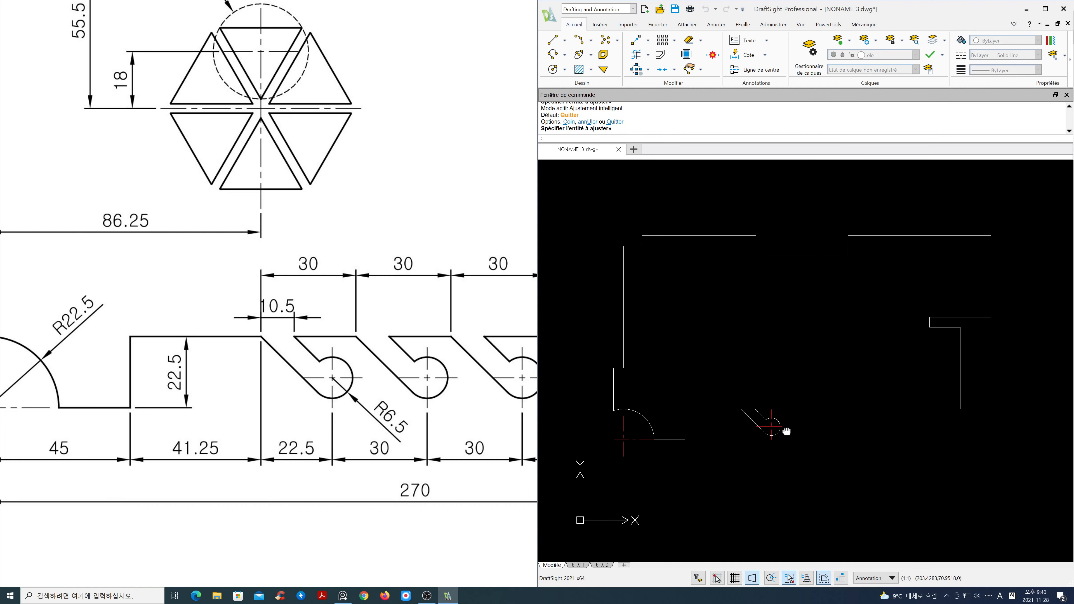
pyautogui.scroll(-5, 315, 338)
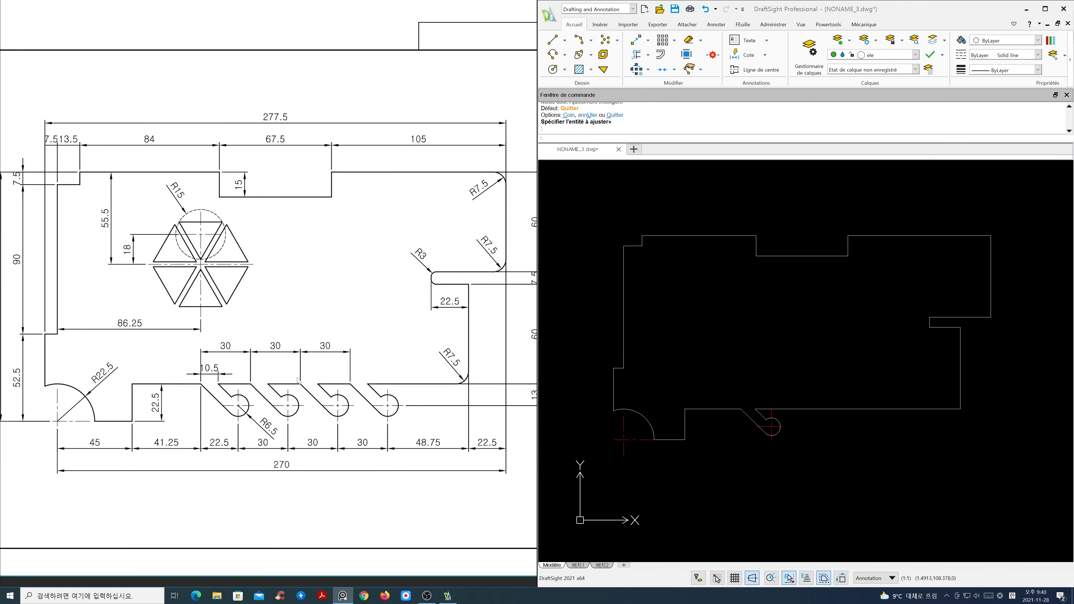
pyautogui.scroll(-4, 318, 368)
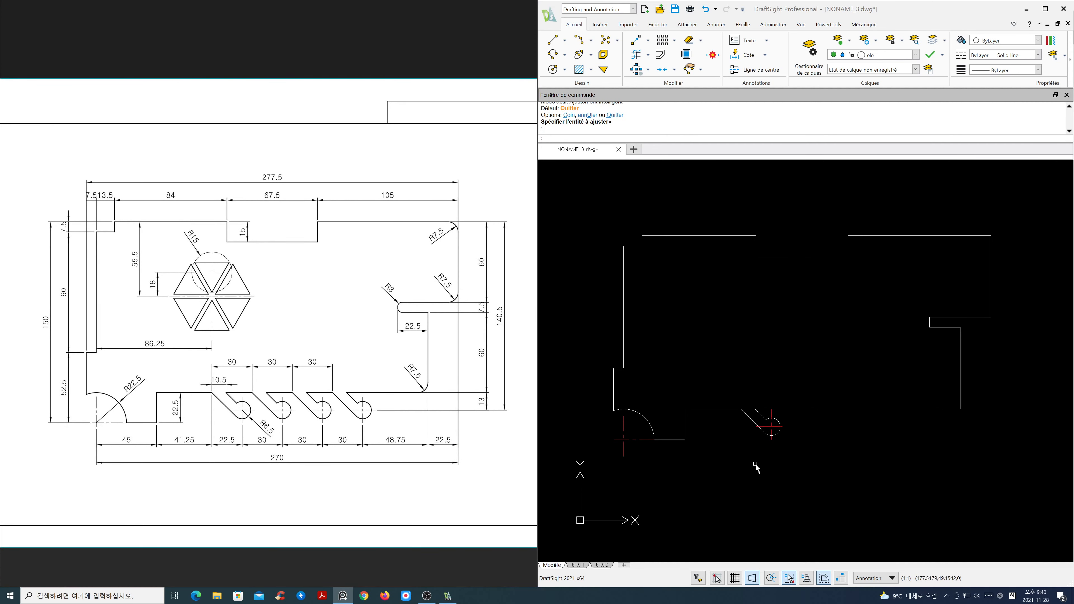
# Step: Draw a helper circle of about 8.35 radius centred on the crossing of the slot's centre lines
pyautogui.scroll(5, 779, 433)
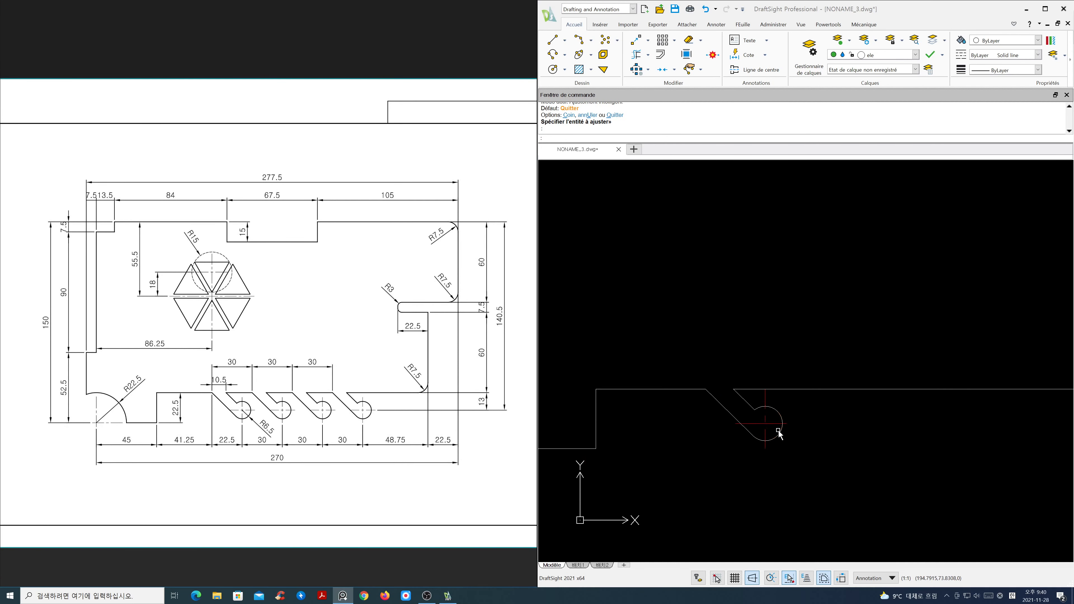
pyautogui.moveTo(823, 442); pyautogui.dragTo(763, 436, button='middle')
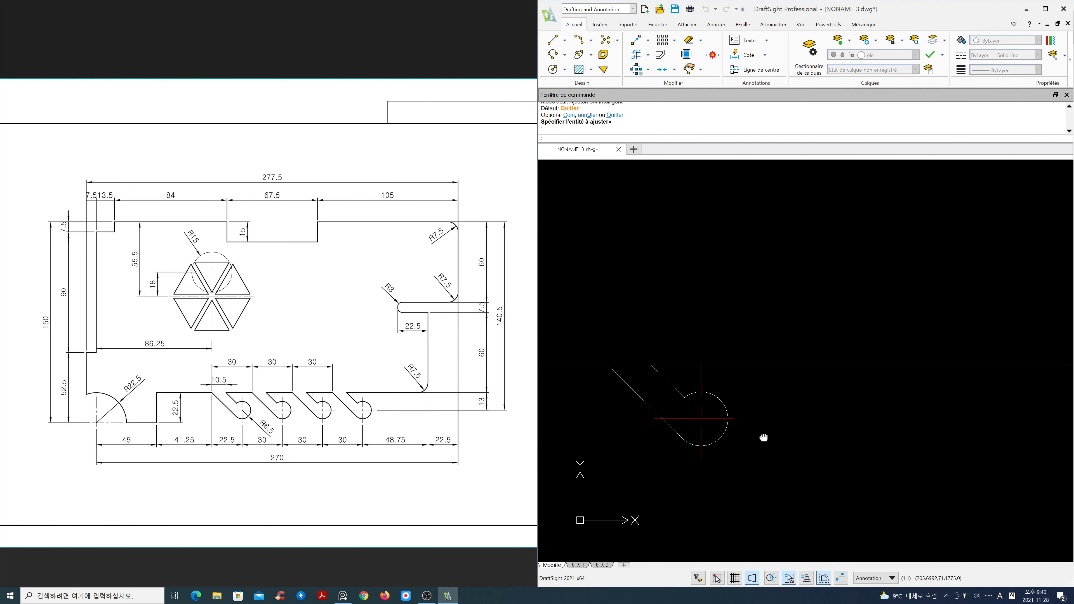
pyautogui.write('c')
pyautogui.press('Return')
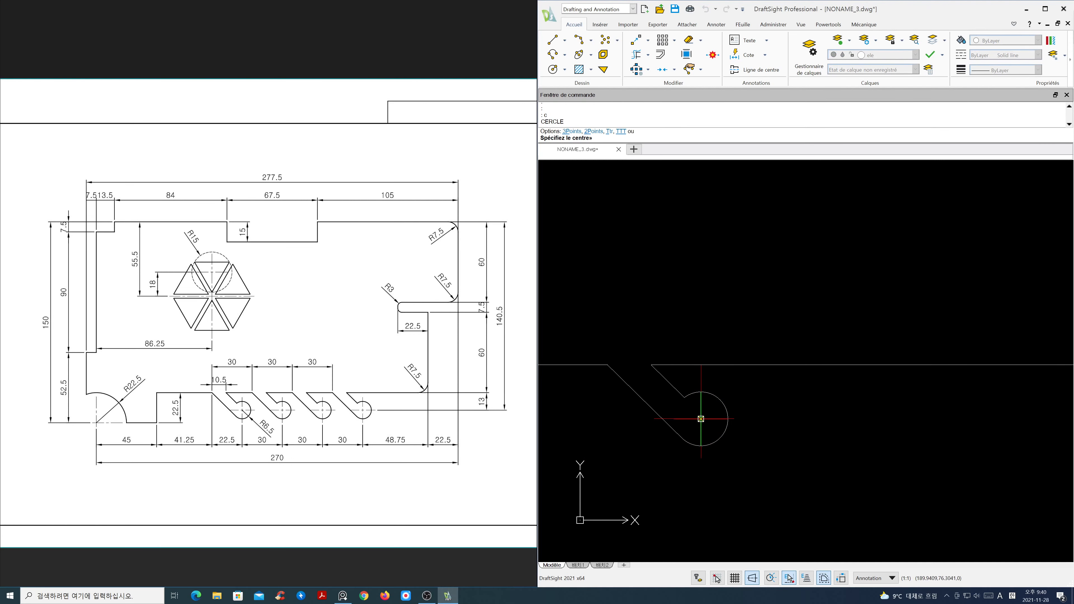
pyautogui.click(701, 418)
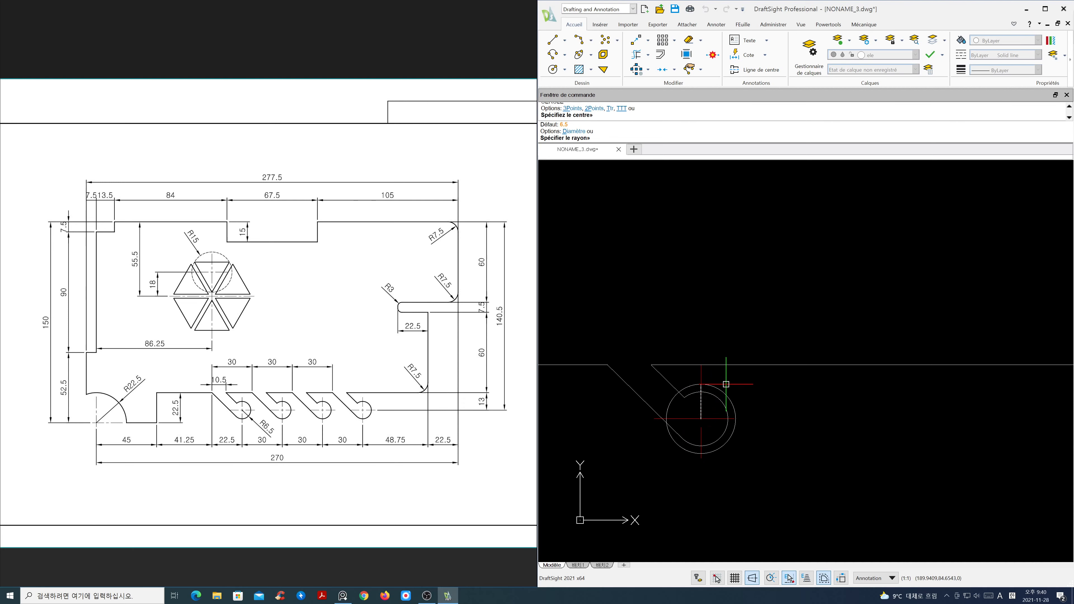
pyautogui.click(726, 384)
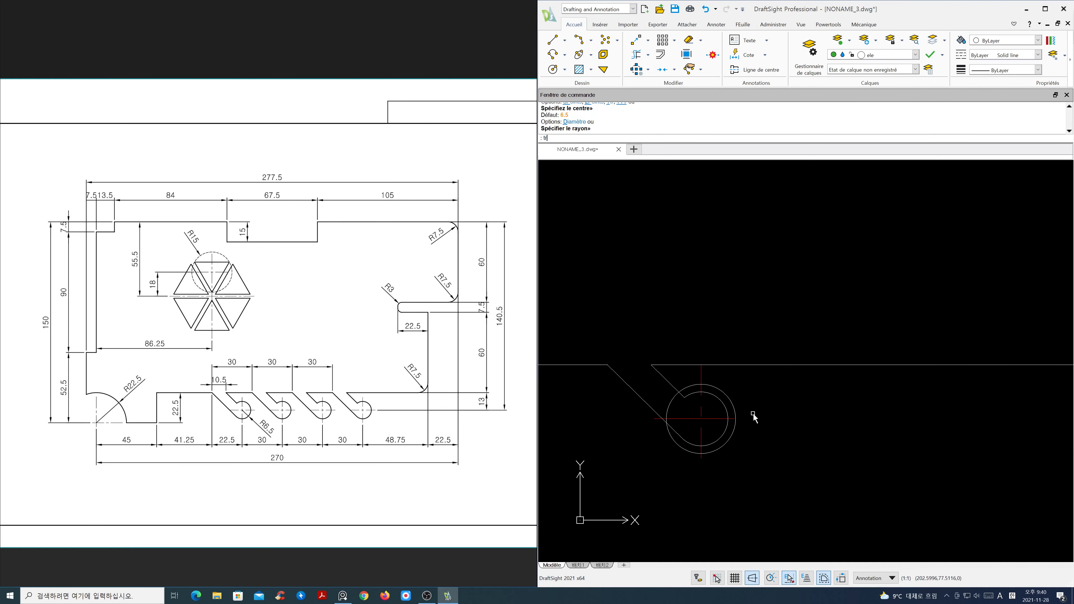
pyautogui.write('tr')
pyautogui.press('Return')
pyautogui.press('Return')
pyautogui.press('Escape')
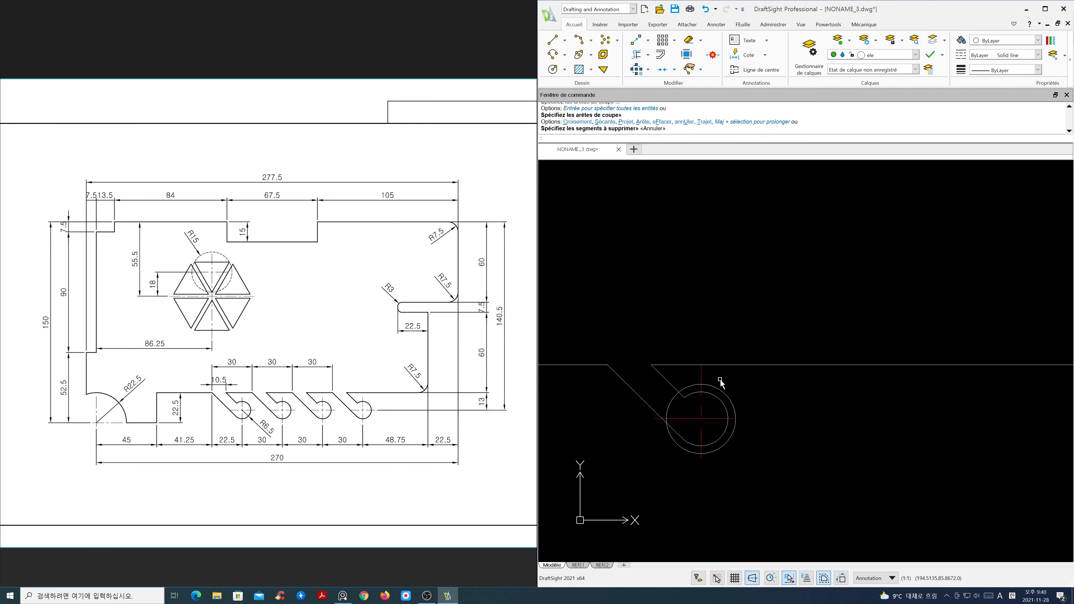
# Step: Trim the ends of the slot's centre lines that extend beyond the outer helper circle
pyautogui.write('tr')
pyautogui.press('Return')
pyautogui.press('Return')
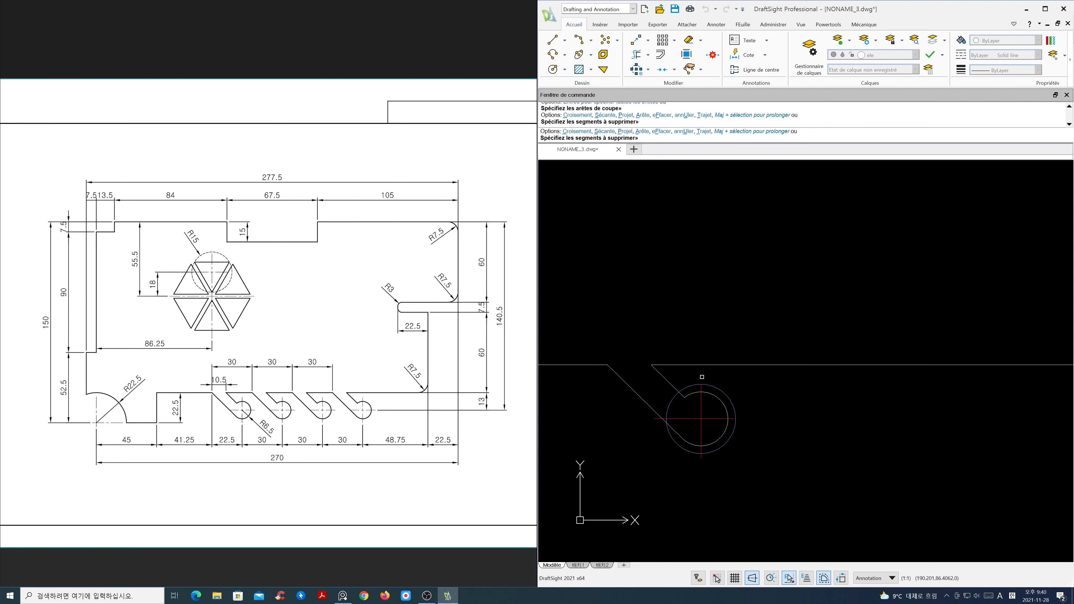
pyautogui.click(701, 457)
pyautogui.scroll(2, 732, 421)
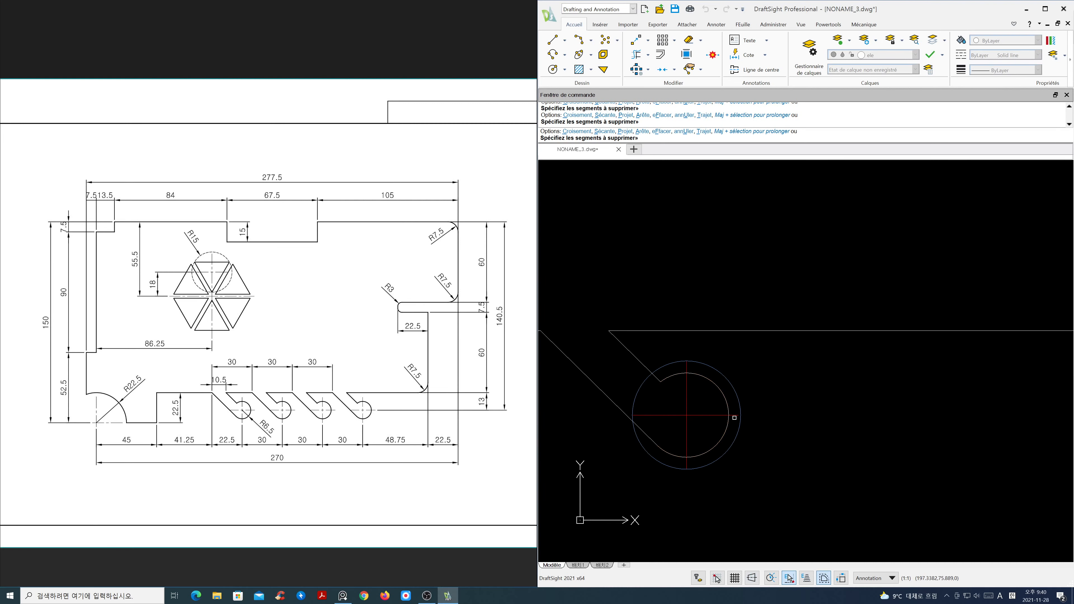
pyautogui.press('F8')
pyautogui.press('Return')
pyautogui.scroll(-2, 715, 438)
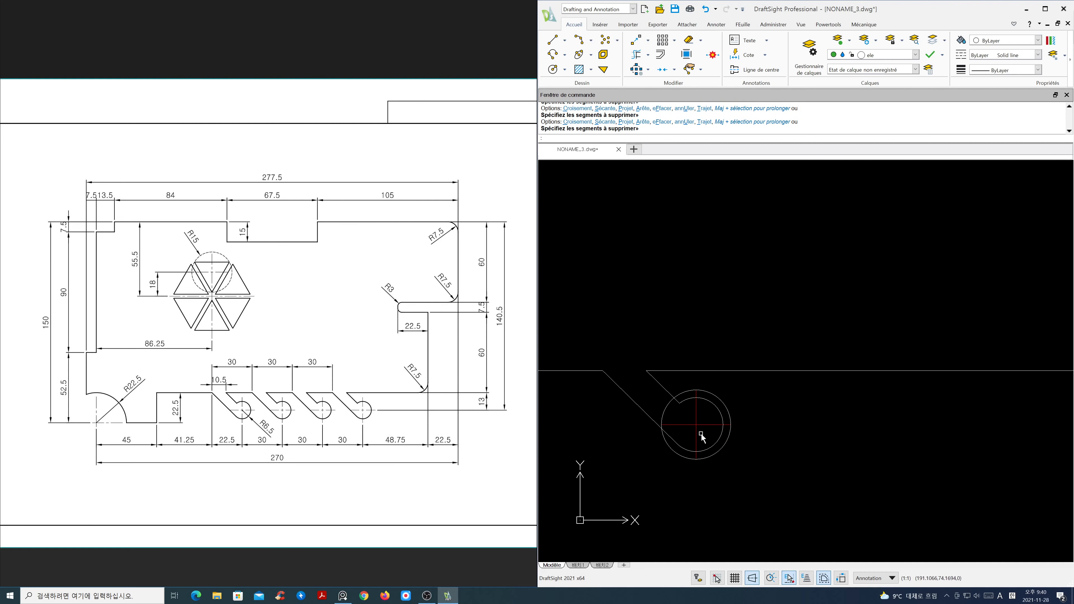
# Step: Delete the outer helper circle around the slot's round end
pyautogui.moveTo(701, 433); pyautogui.dragTo(723, 438, button='middle')
pyautogui.write('e')
pyautogui.press('Return')
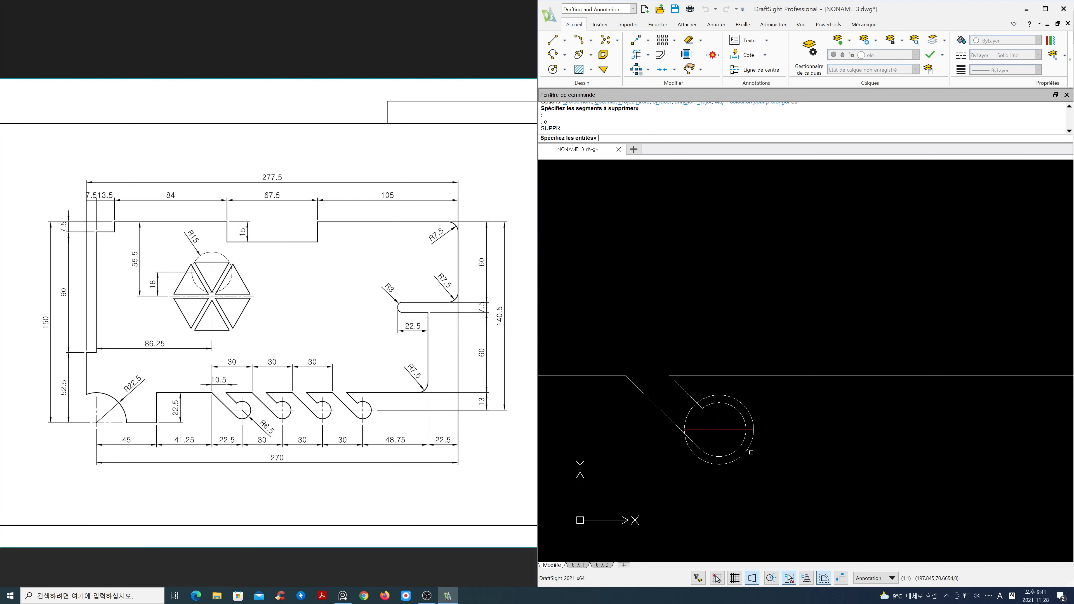
pyautogui.click(749, 448)
# Step: Set up a linear pattern of the first slot and its centre lines with 1 vertical and 4 horizontal elements, and preview it
pyautogui.scroll(-3, 749, 455)
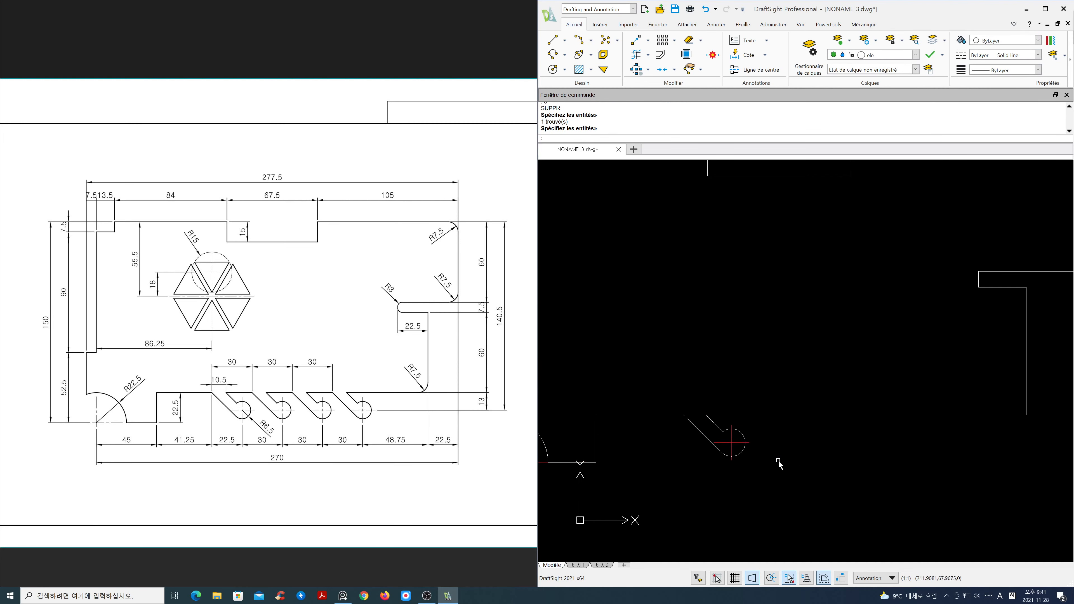
pyautogui.scroll(-3, 776, 461)
pyautogui.scroll(1, 778, 457)
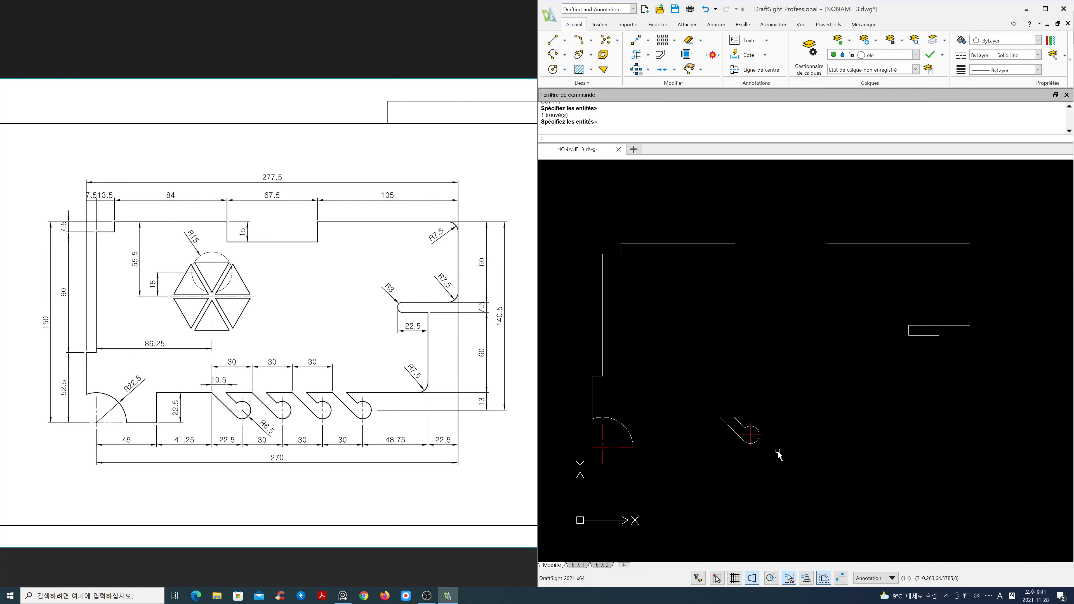
pyautogui.write('ar')
pyautogui.press('Return')
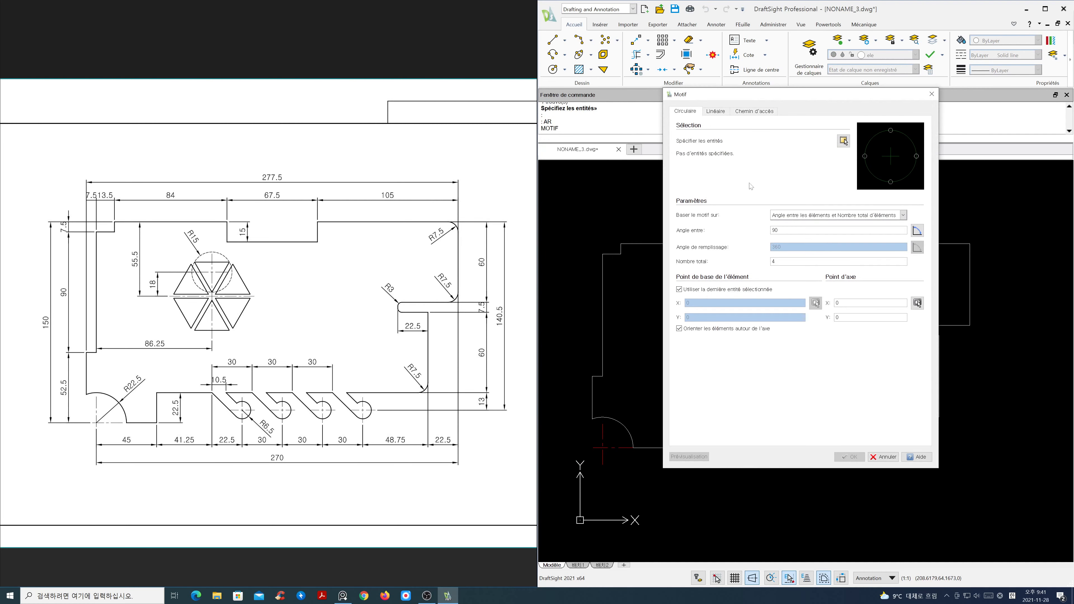
pyautogui.click(716, 111)
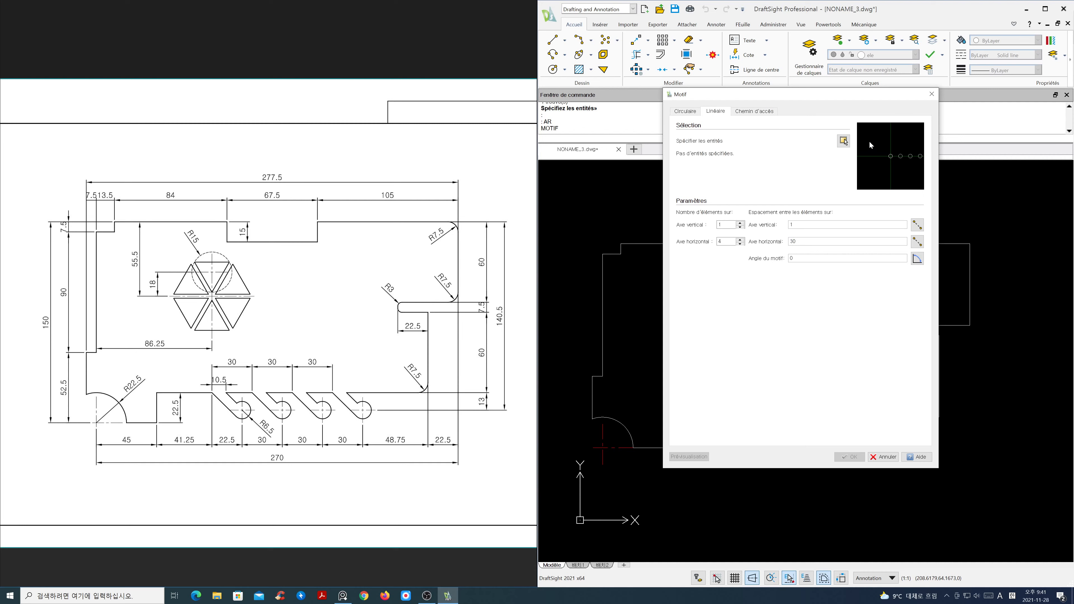
pyautogui.click(844, 141)
pyautogui.click(703, 364)
pyautogui.click(801, 470)
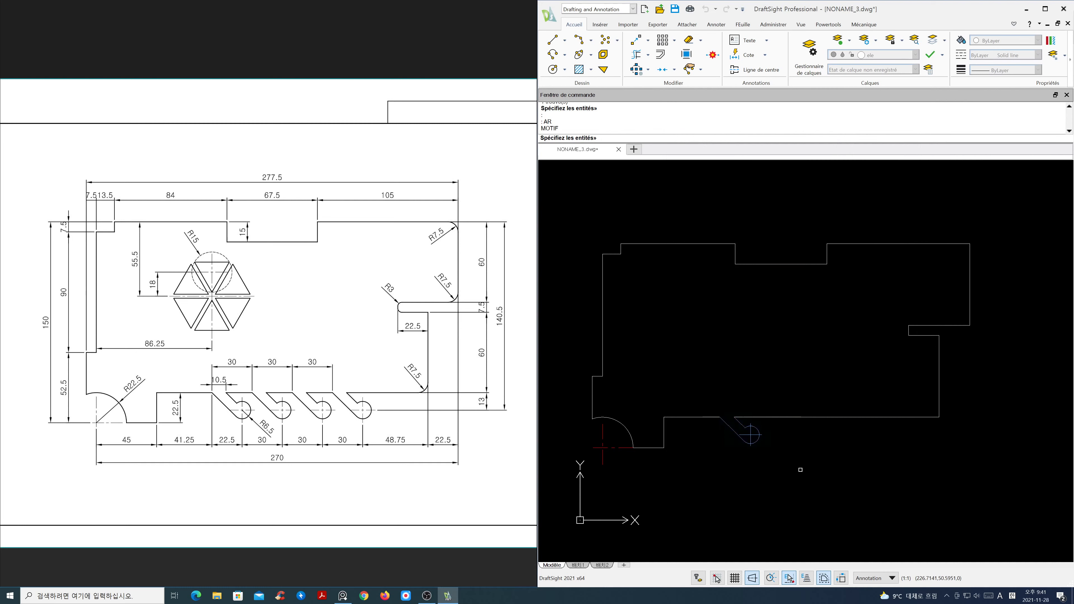
pyautogui.press('Return')
pyautogui.click(689, 457)
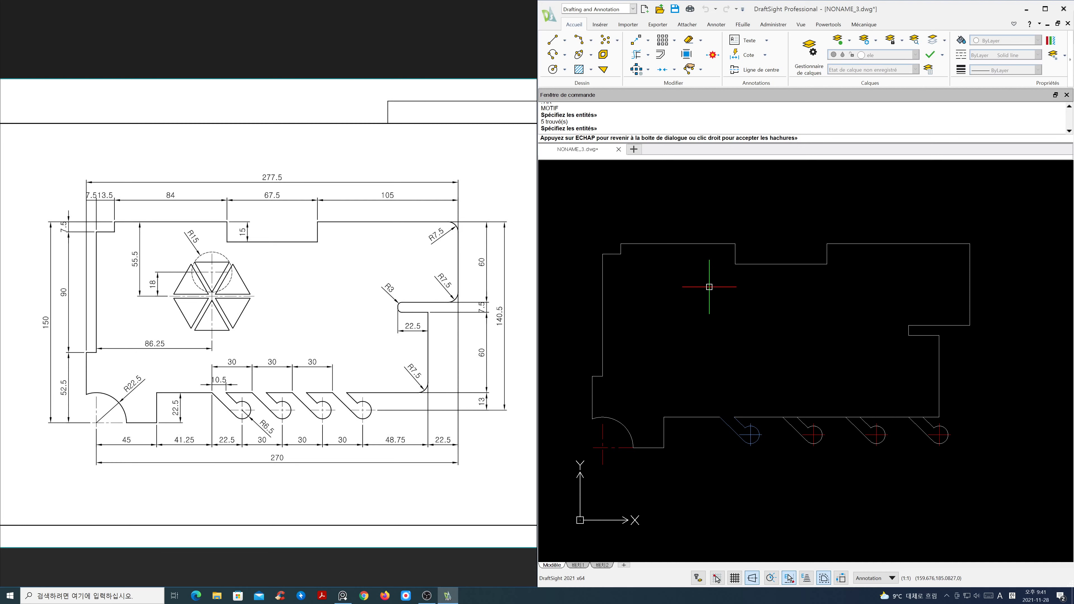
pyautogui.press('Escape')
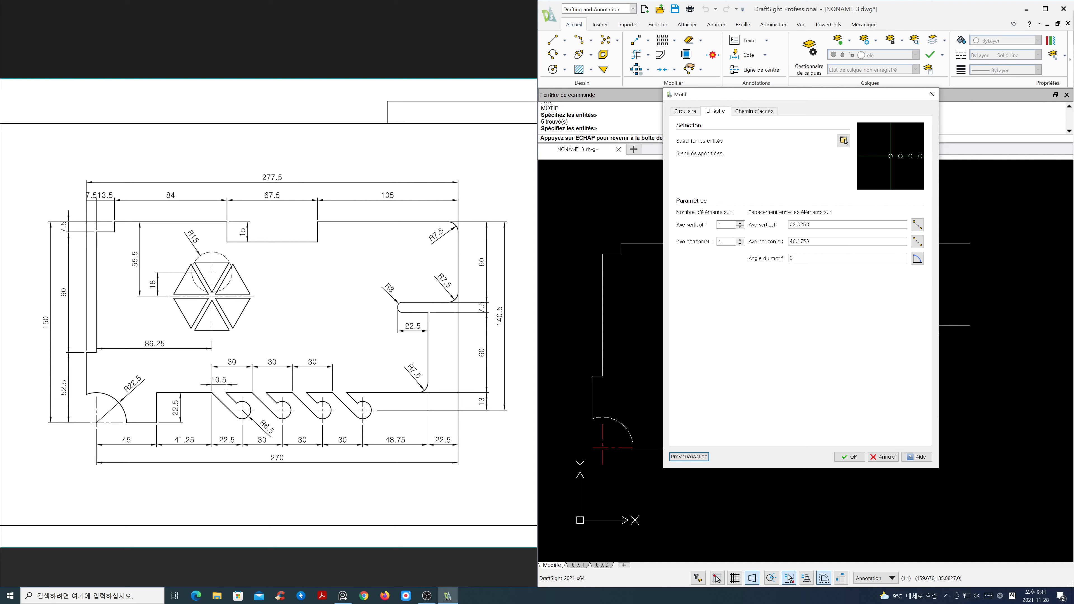
# Step: Set the slot pattern's horizontal spacing to 30, preview it and accept the pattern
pyautogui.doubleClick(799, 242)
pyautogui.write('30')
pyautogui.click(695, 453)
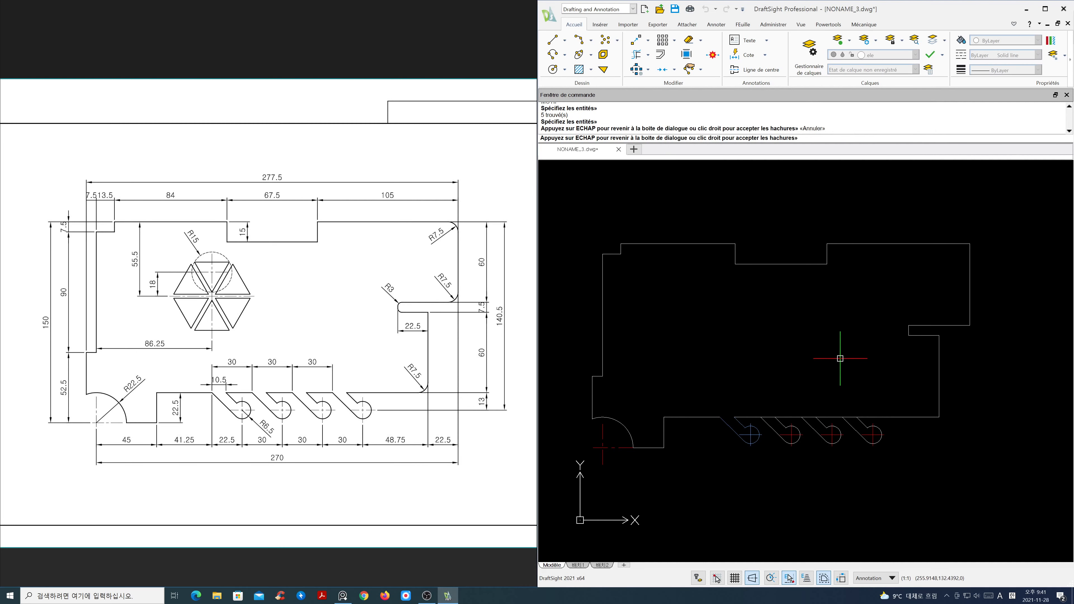
pyautogui.rightClick(840, 358)
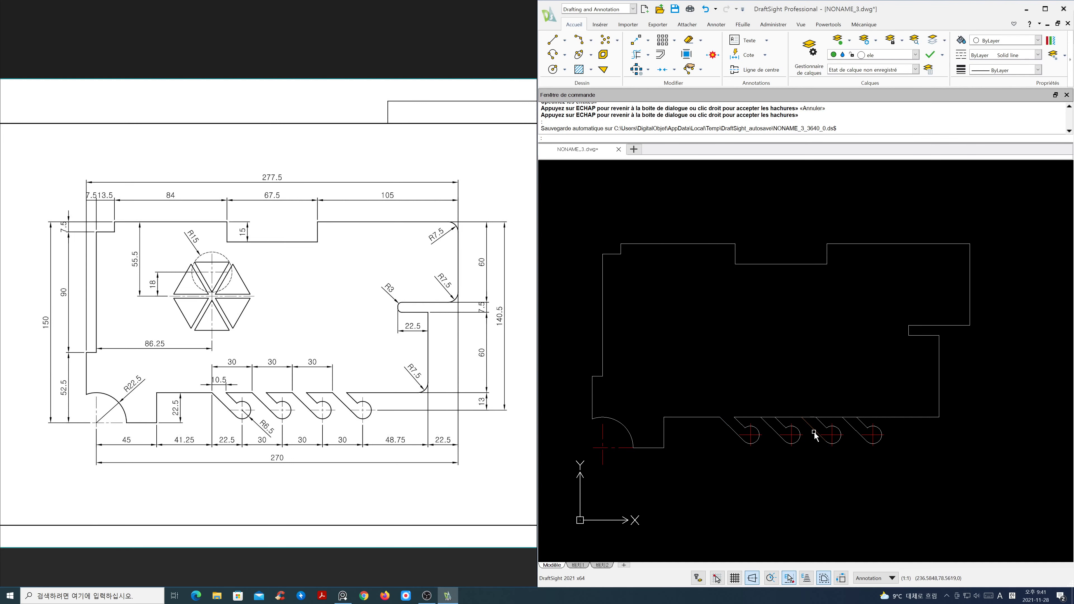
# Step: Trim the plate's bottom edge across the openings of the three copied slots, using all entities as cutting edges
pyautogui.scroll(1, 818, 435)
pyautogui.moveTo(823, 451); pyautogui.dragTo(834, 451, button='middle')
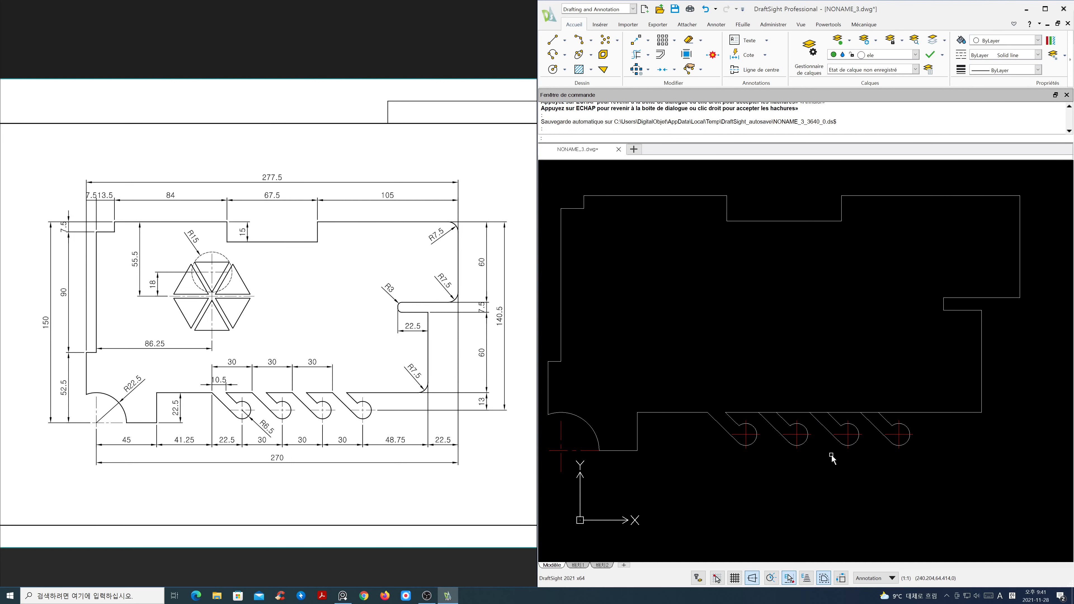
pyautogui.write('tr')
pyautogui.press('Return')
pyautogui.press('Return')
pyautogui.click(769, 415)
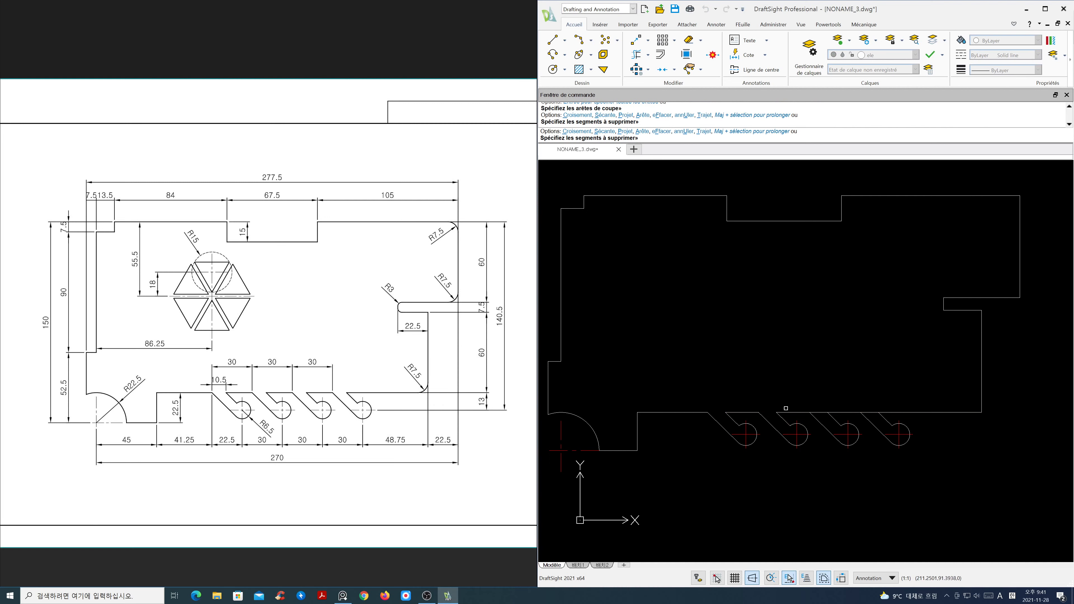
pyautogui.click(819, 413)
pyautogui.click(865, 410)
pyautogui.press('Escape')
# Step: On the cen layer, offset the plate's upper left vertical edge 86.25 inward as a vertical centre line
pyautogui.scroll(-3, 818, 389)
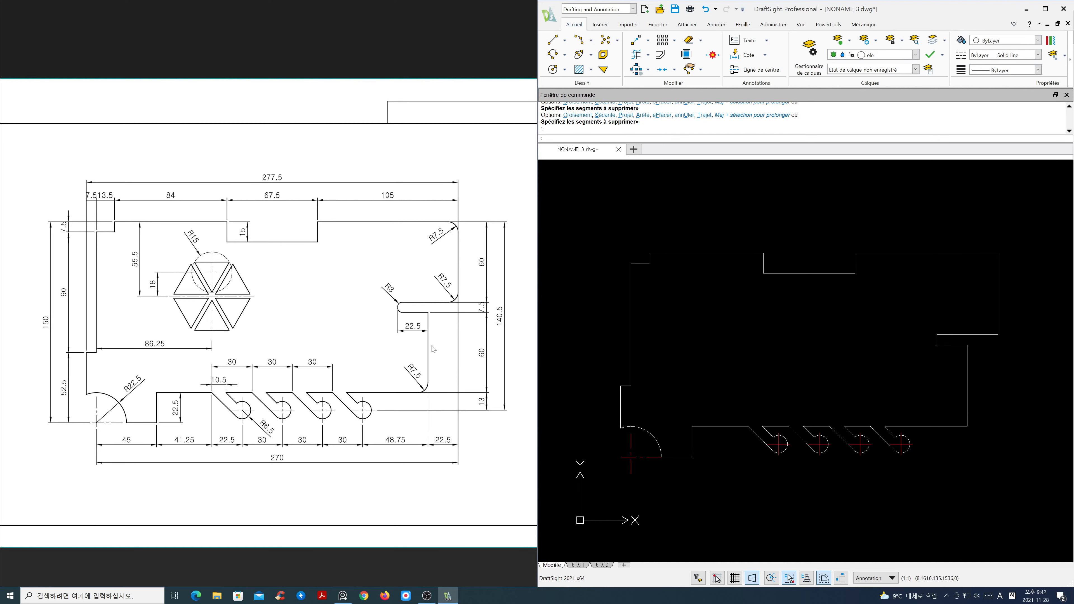
pyautogui.moveTo(806, 367); pyautogui.dragTo(805, 369, button='middle')
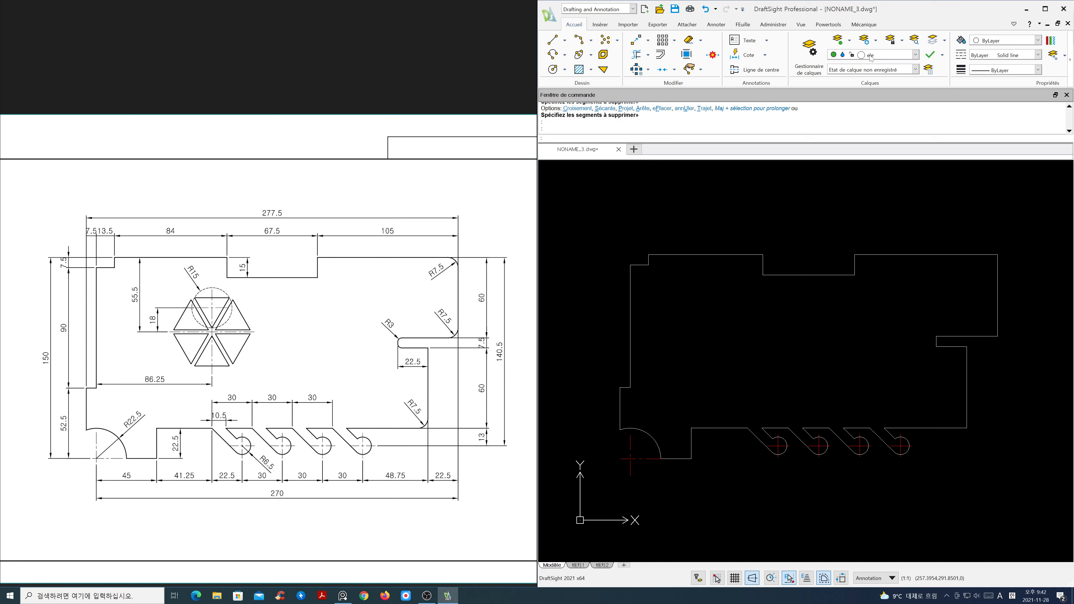
pyautogui.click(884, 58)
pyautogui.click(882, 75)
pyautogui.press('Return')
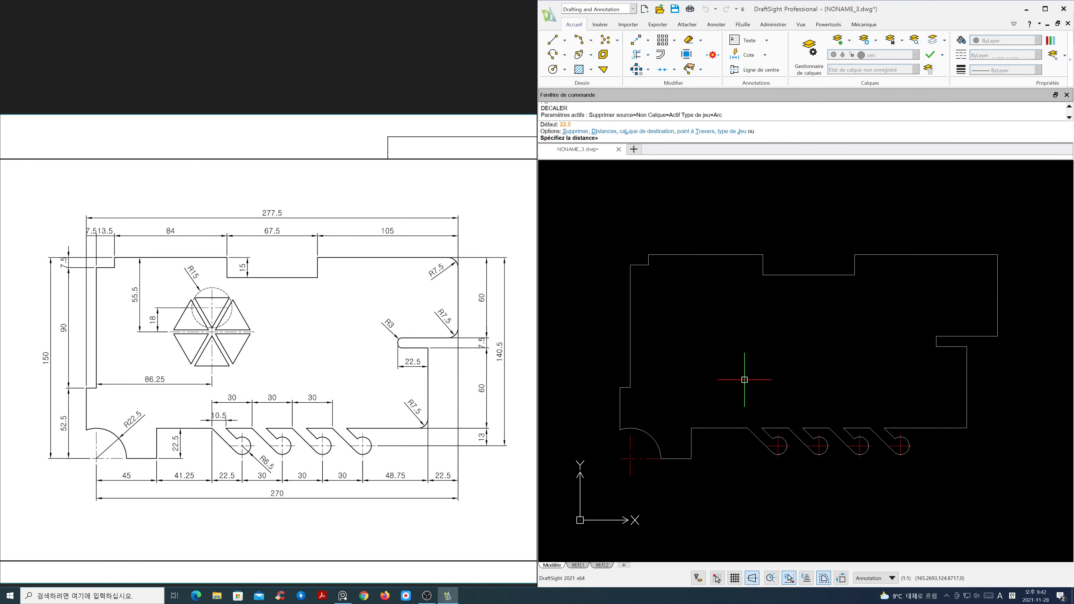
pyautogui.write('86.25')
pyautogui.press('Return')
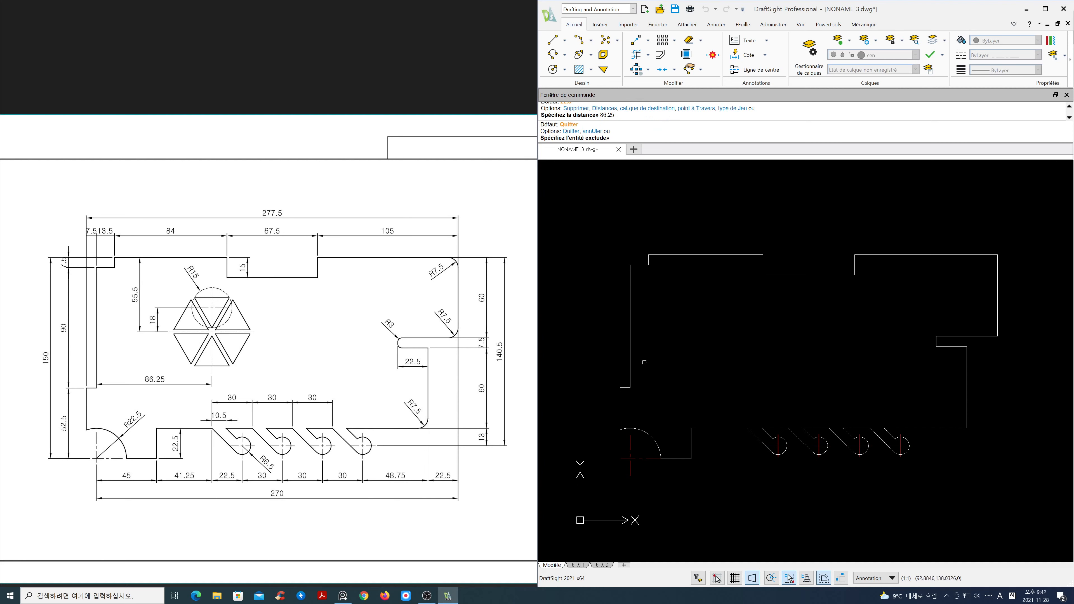
pyautogui.click(628, 368)
pyautogui.click(664, 371)
pyautogui.press('Return')
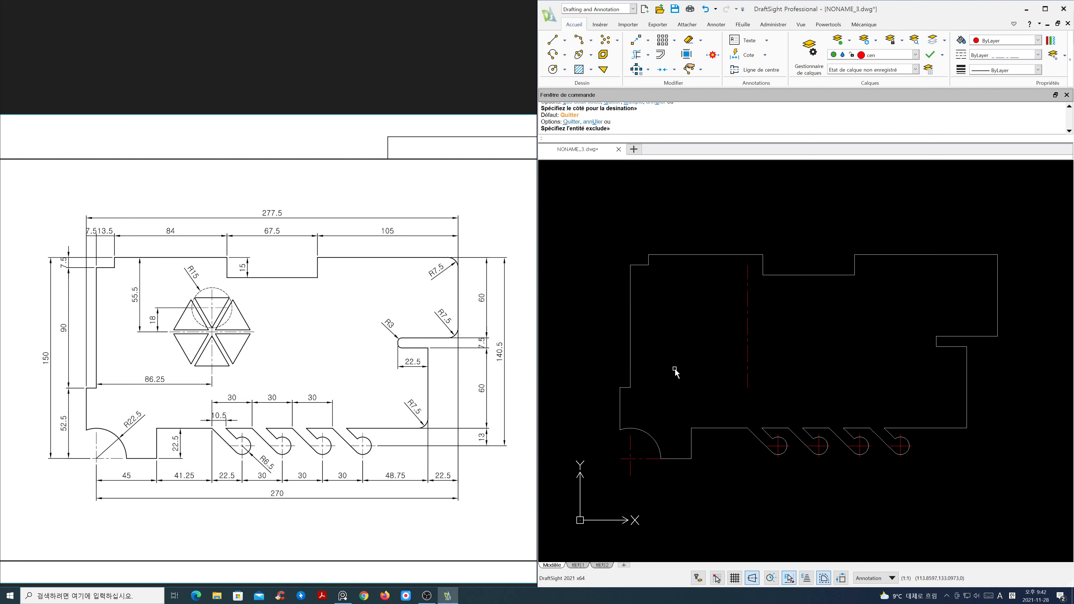
# Step: Offset the plate's top edge, the segment beside the left corner notch, 55.5 downward as a horizontal centre line
pyautogui.press('Return')
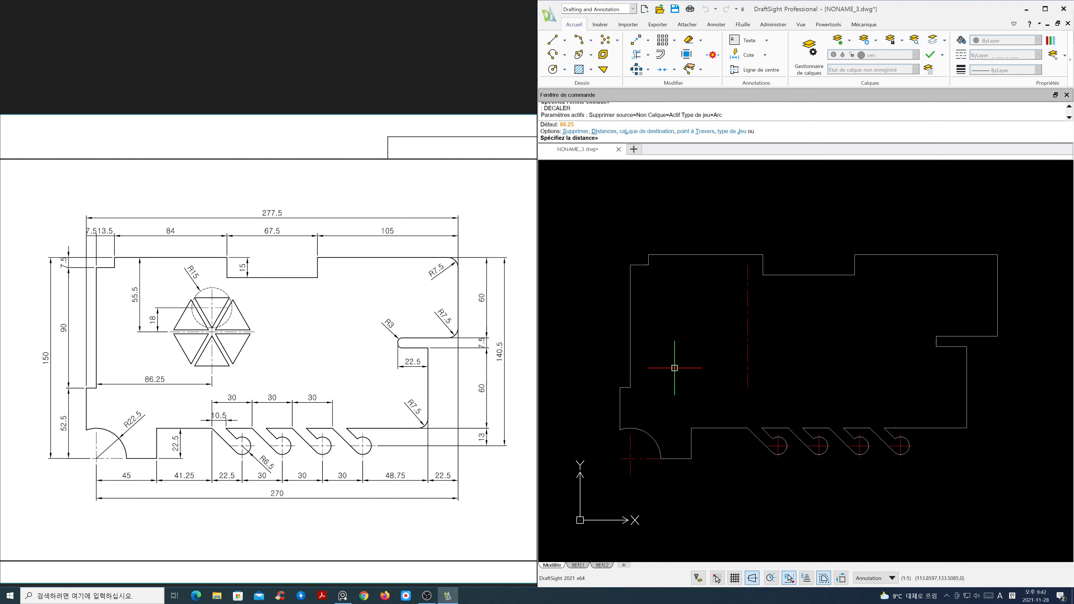
pyautogui.write('55.5')
pyautogui.press('Return')
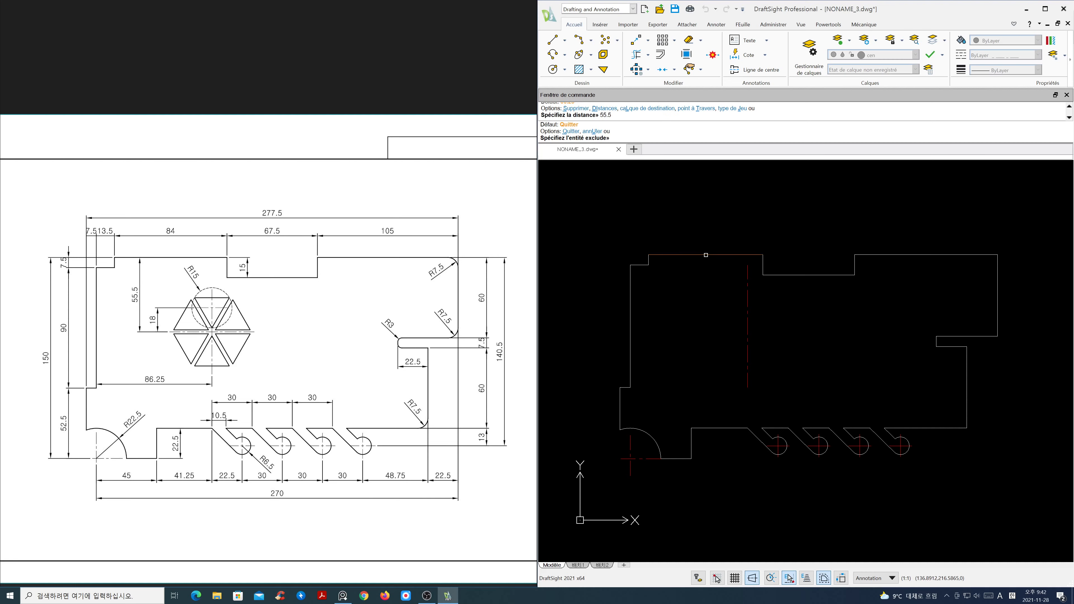
pyautogui.click(706, 256)
pyautogui.click(709, 293)
pyautogui.press('Escape')
# Step: Stretch the right end of the horizontal centre line well past the vertical centre line
pyautogui.click(760, 330)
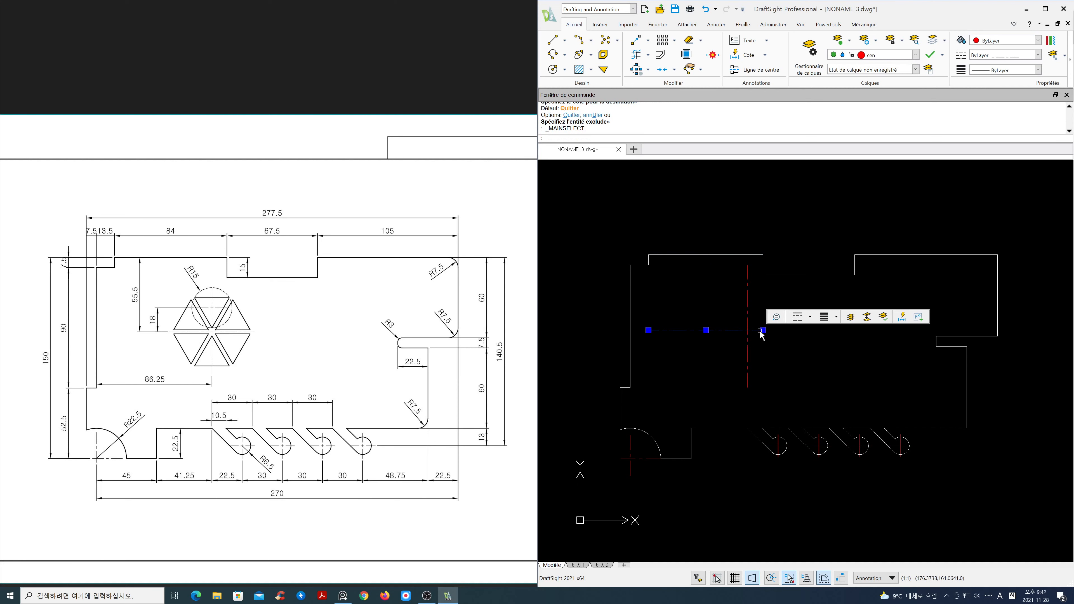
pyautogui.click(763, 330)
pyautogui.click(851, 335)
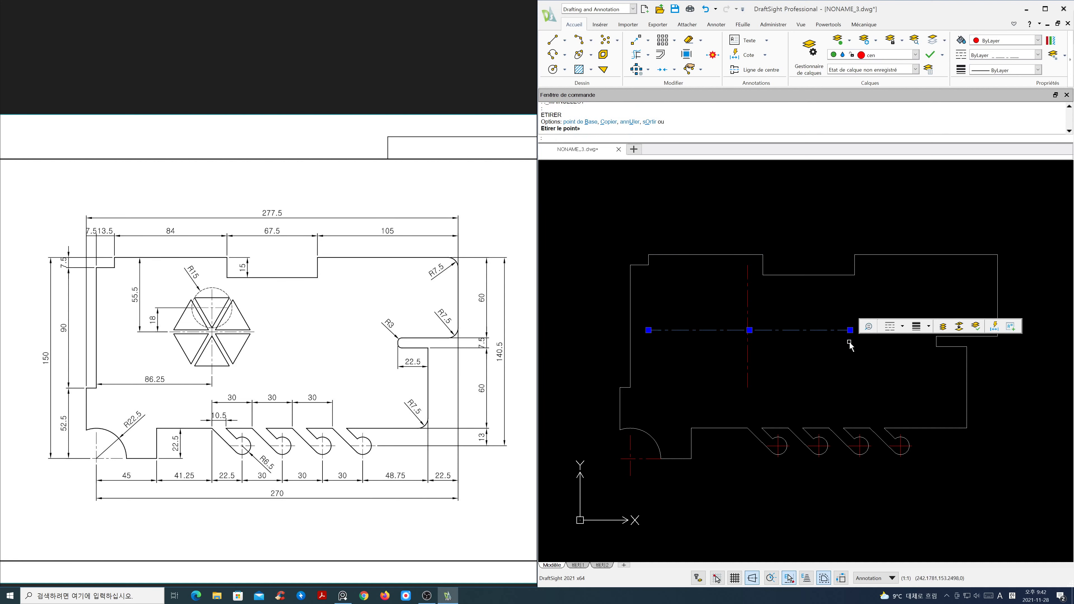
pyautogui.press('Escape')
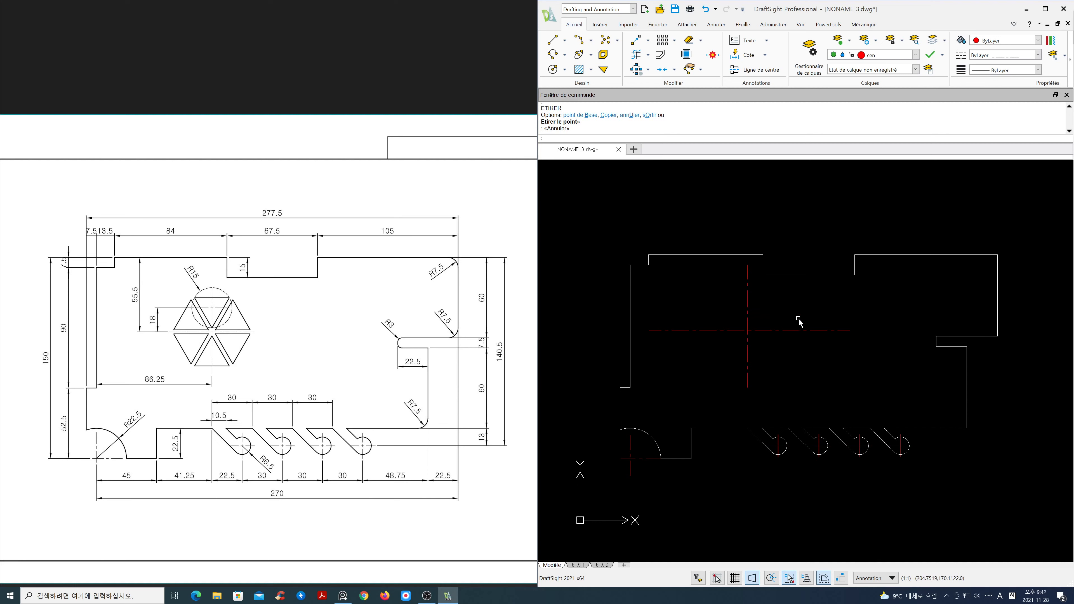
# Step: Offset the horizontal centre line 18 upward
pyautogui.write('O')
pyautogui.press('Return')
pyautogui.write('1')
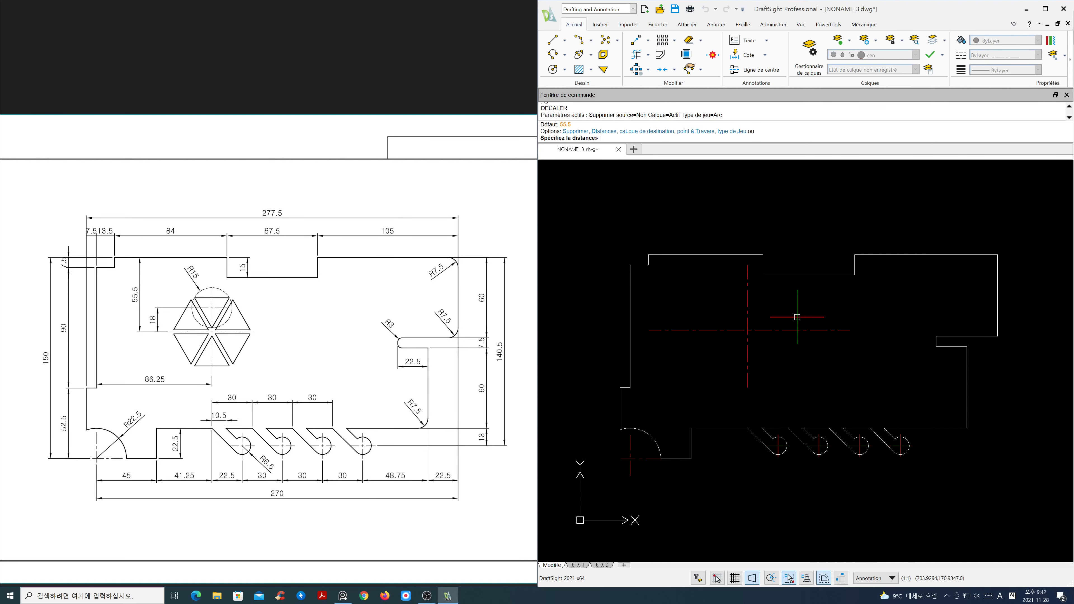
pyautogui.write('8')
pyautogui.press('Return')
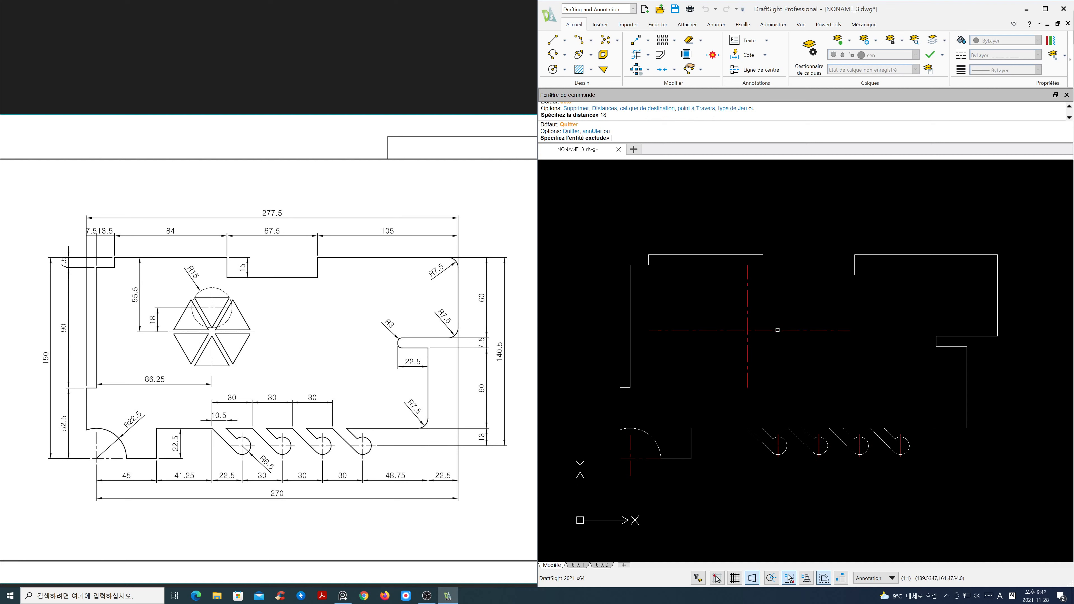
pyautogui.click(778, 330)
pyautogui.click(775, 314)
pyautogui.press('Return')
# Step: Shorten the upper horizontal centre line at both ends so it extends only a little past the vertical centre line
pyautogui.click(701, 314)
pyautogui.click(680, 296)
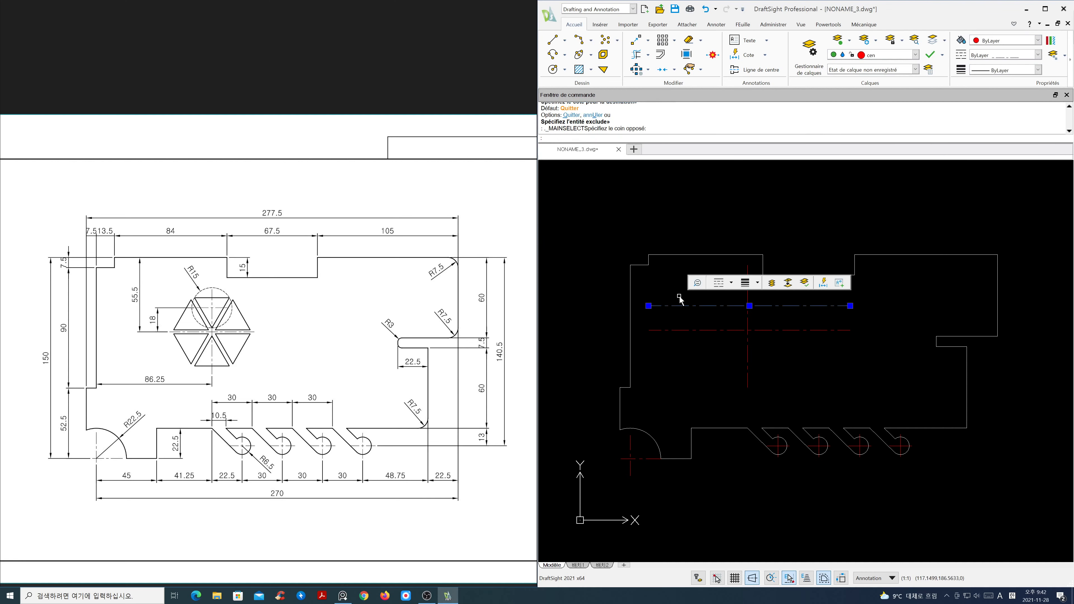
pyautogui.click(649, 306)
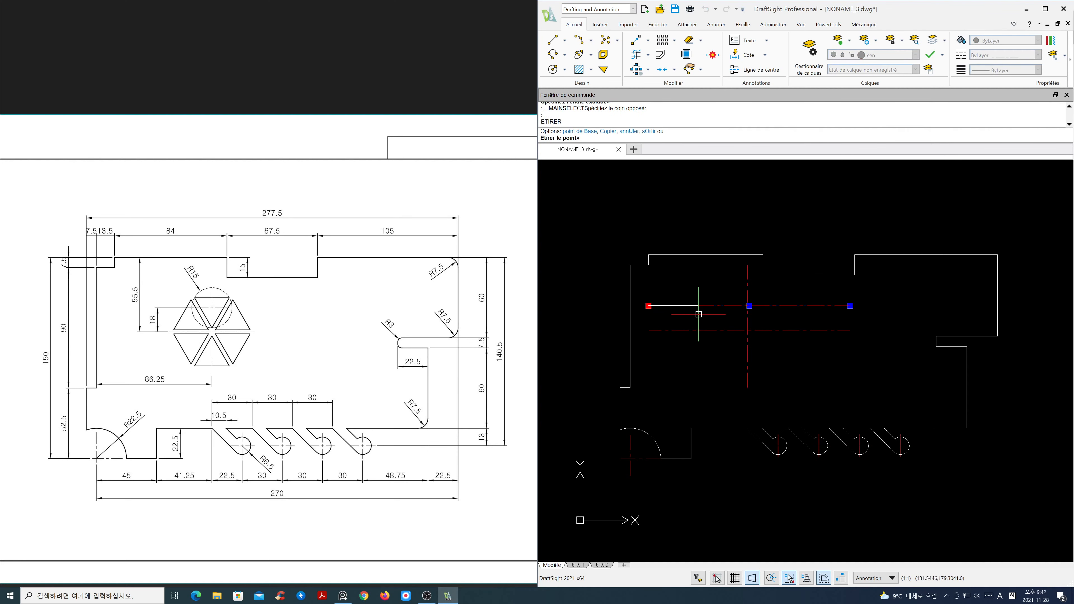
pyautogui.click(718, 314)
pyautogui.scroll(2, 771, 314)
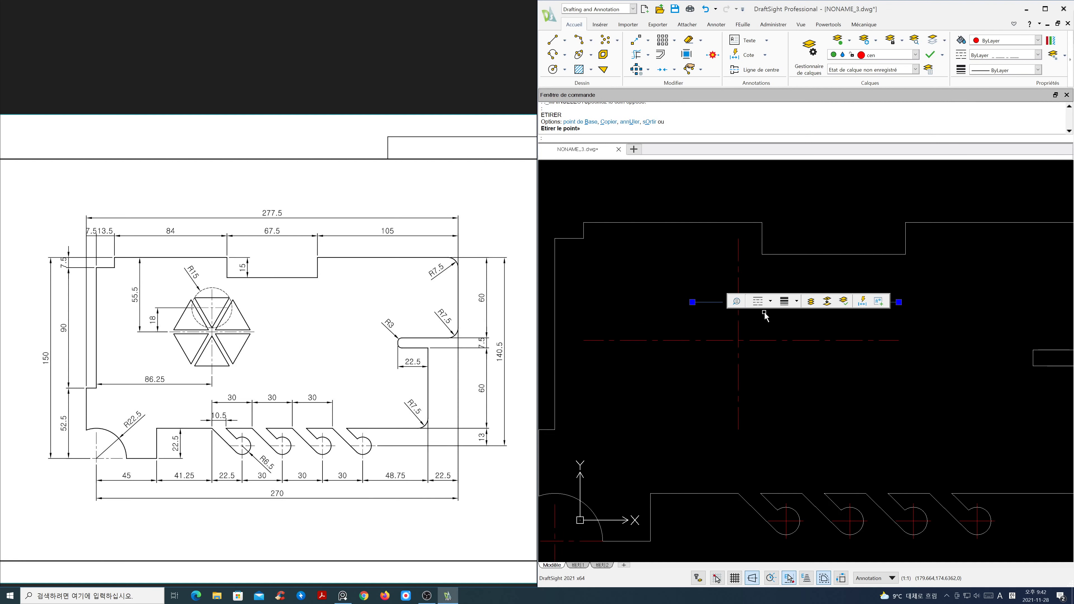
pyautogui.click(900, 301)
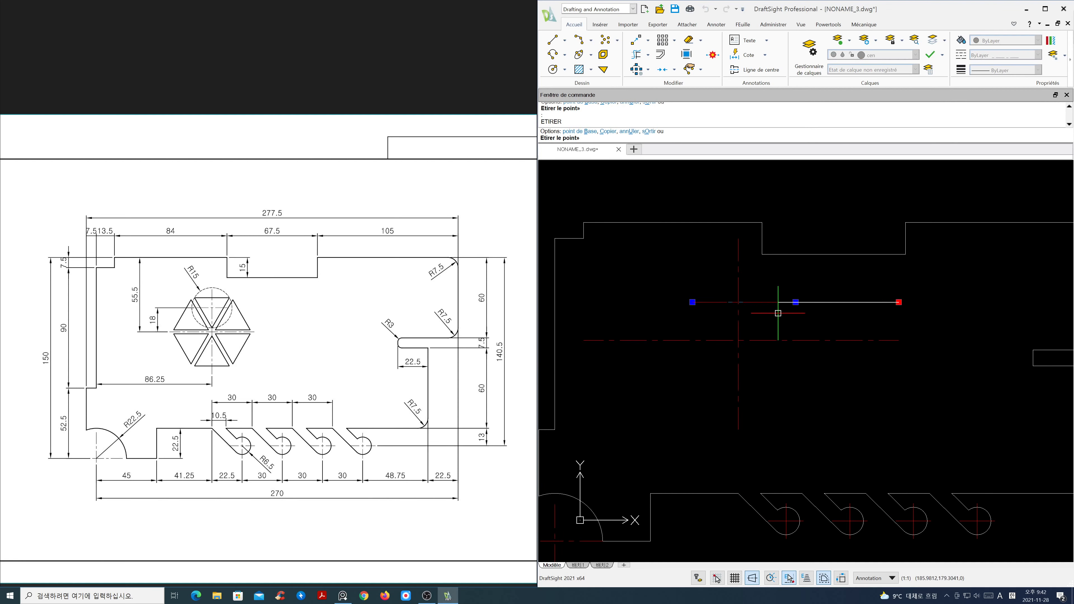
pyautogui.press('Escape')
pyautogui.press('Escape')
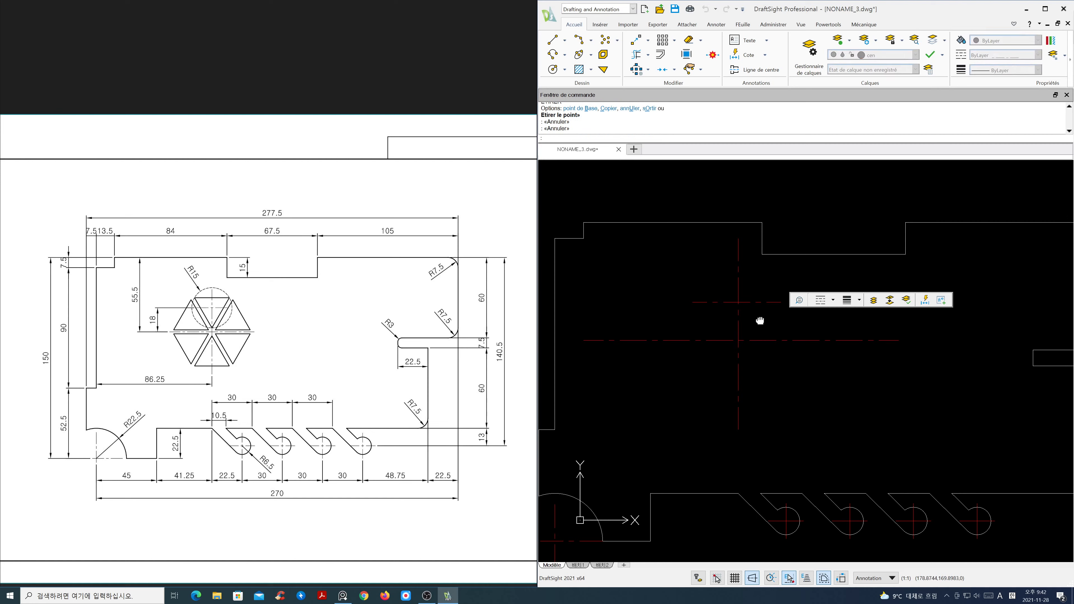
# Step: On the hid layer, draw a radius 15 circle centred where the upper and vertical centre lines cross, and make ele the current layer
pyautogui.moveTo(760, 320); pyautogui.dragTo(794, 337, button='middle')
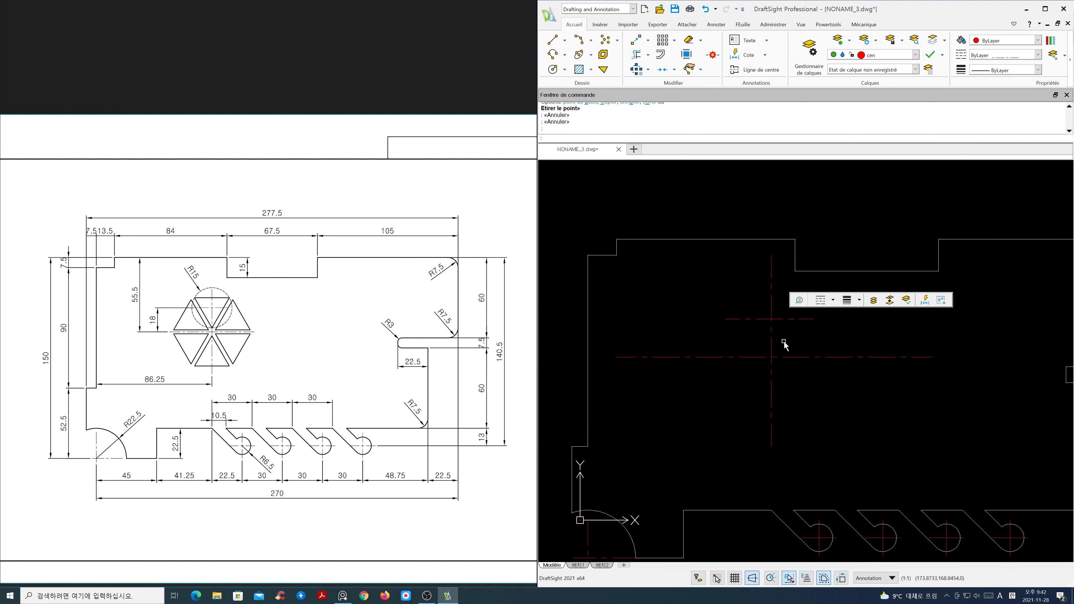
pyautogui.scroll(4, 368, 384)
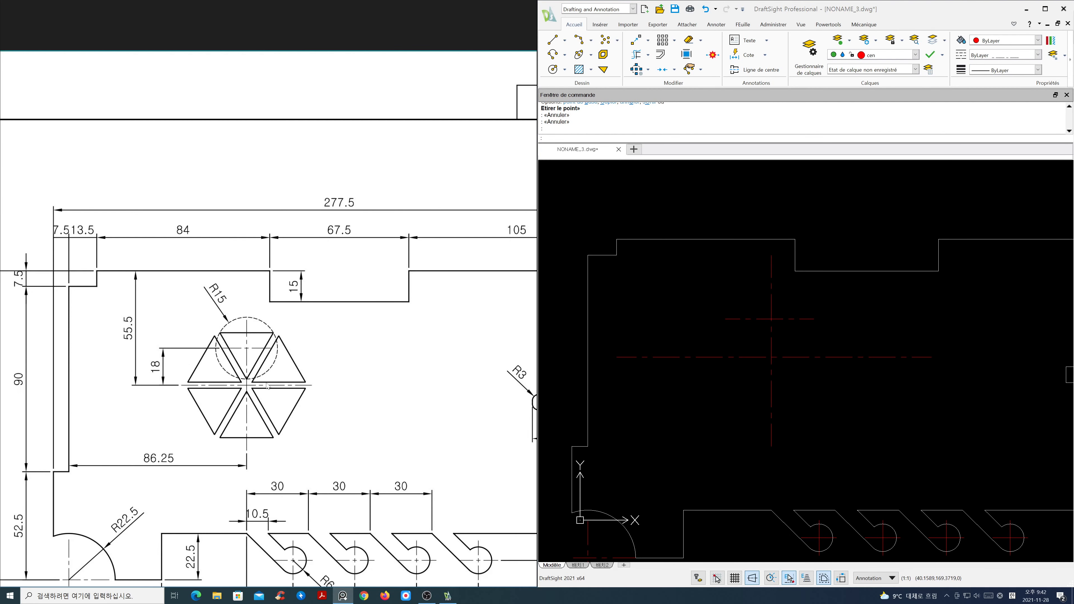
pyautogui.moveTo(267, 386); pyautogui.dragTo(282, 345)
pyautogui.moveTo(818, 337); pyautogui.dragTo(835, 323, button='middle')
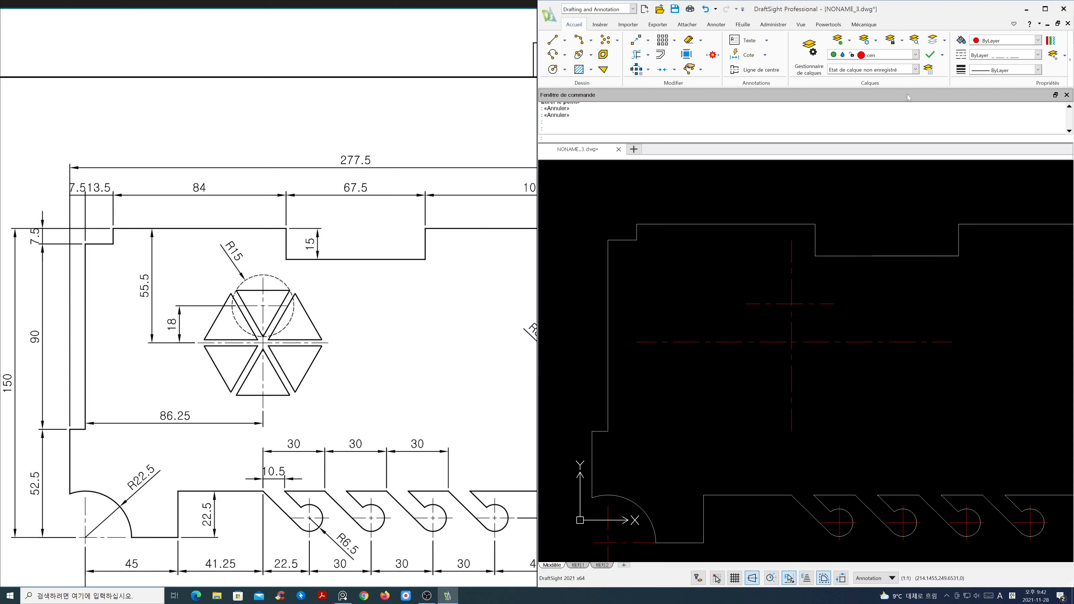
pyautogui.click(916, 55)
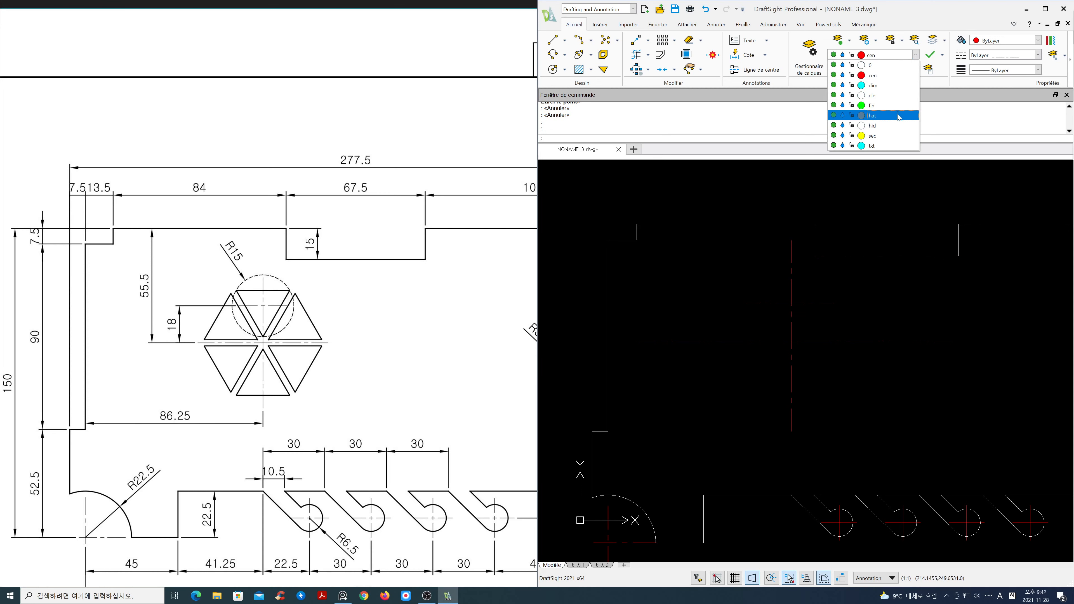
pyautogui.click(903, 129)
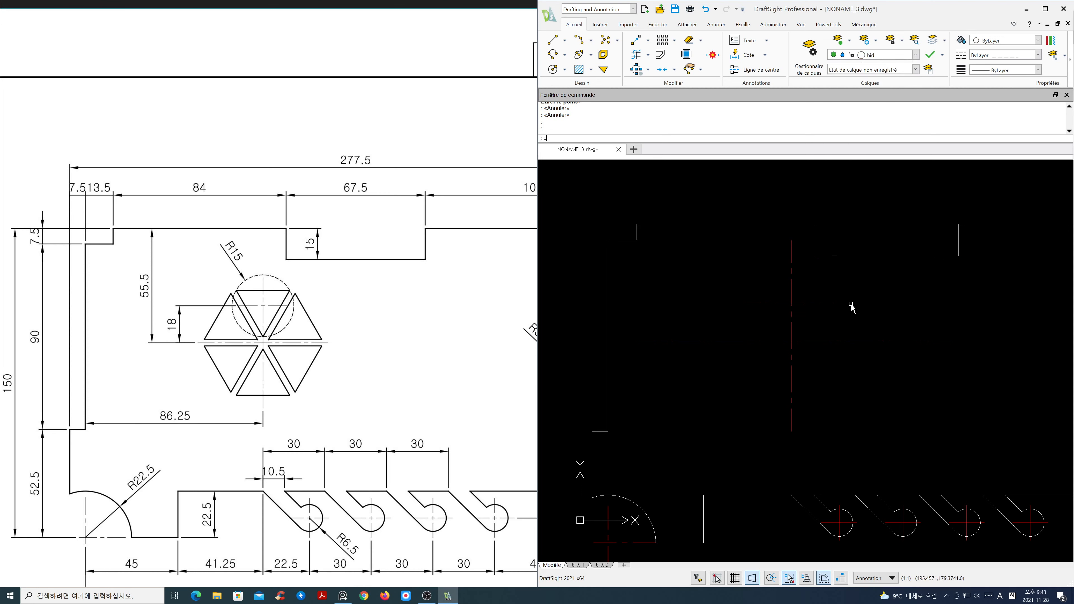
pyautogui.press('Return')
pyautogui.click(792, 304)
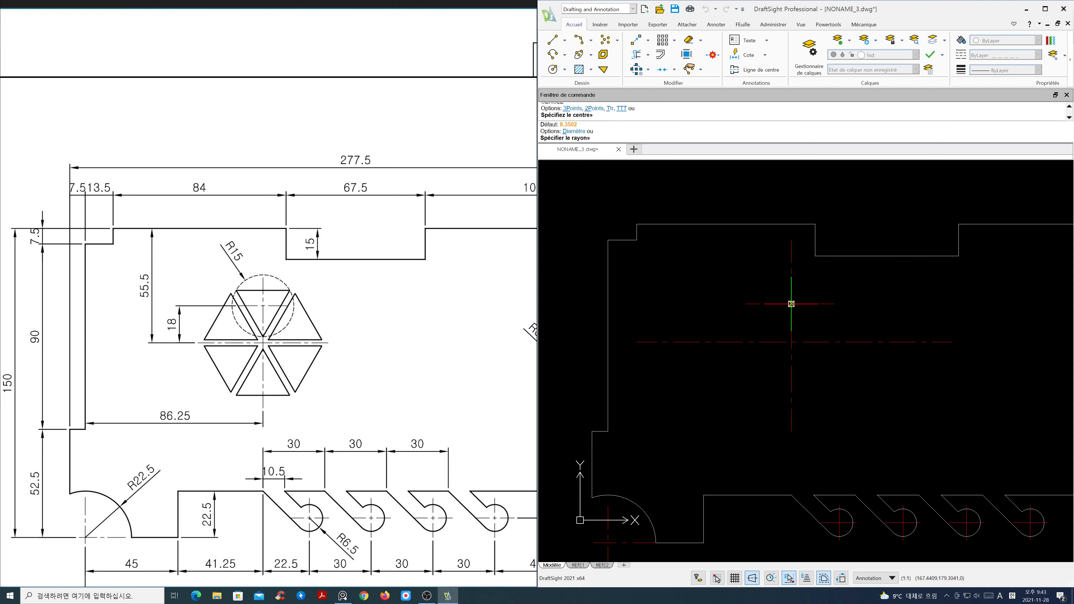
pyautogui.write('15')
pyautogui.press('Return')
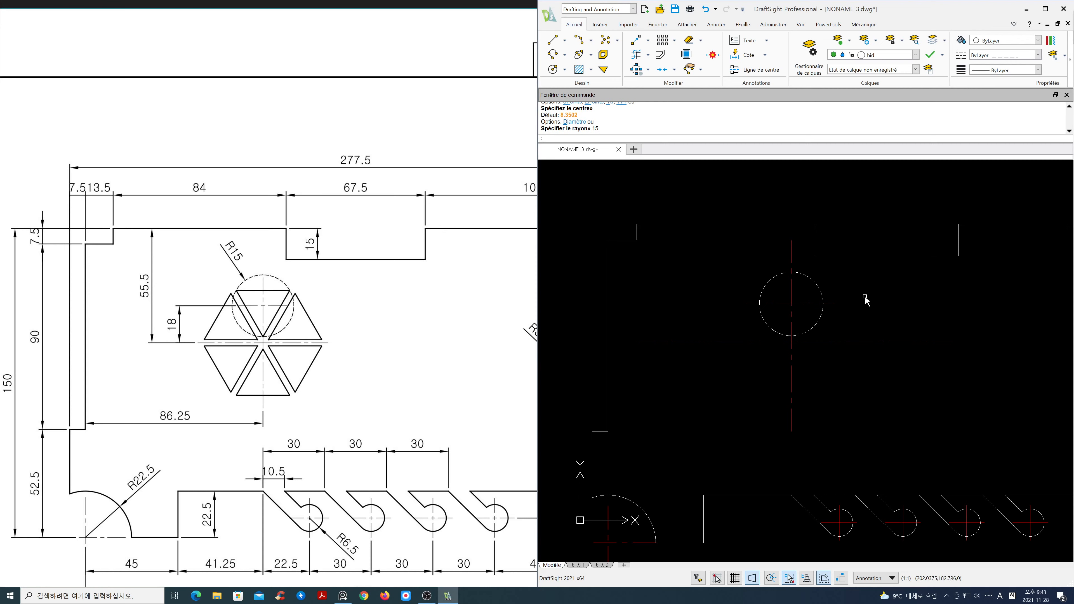
pyautogui.click(915, 55)
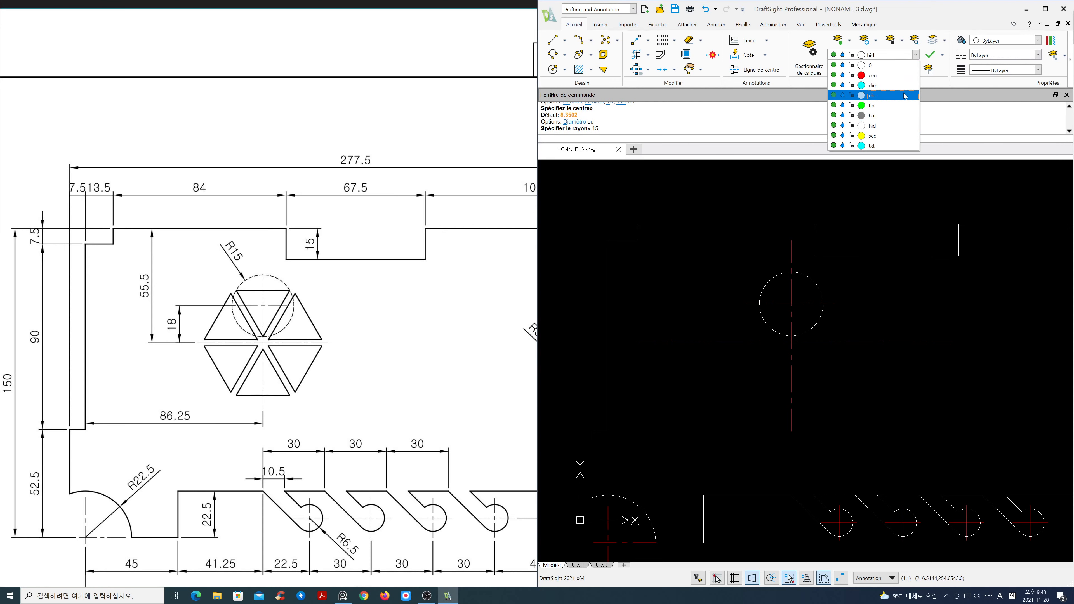
pyautogui.click(905, 97)
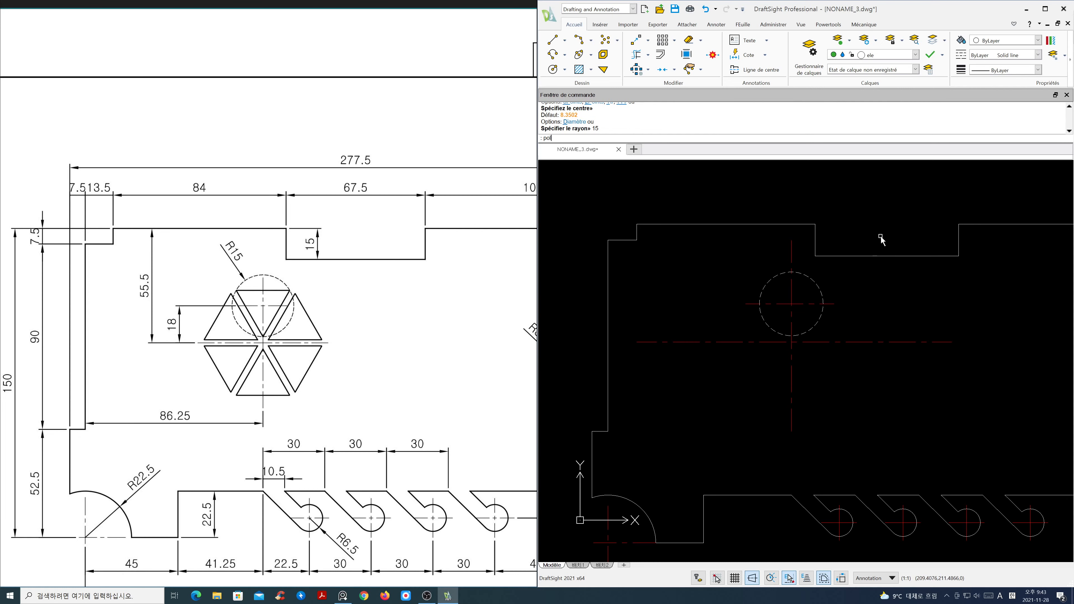
pyautogui.write('pol')
pyautogui.press('Return')
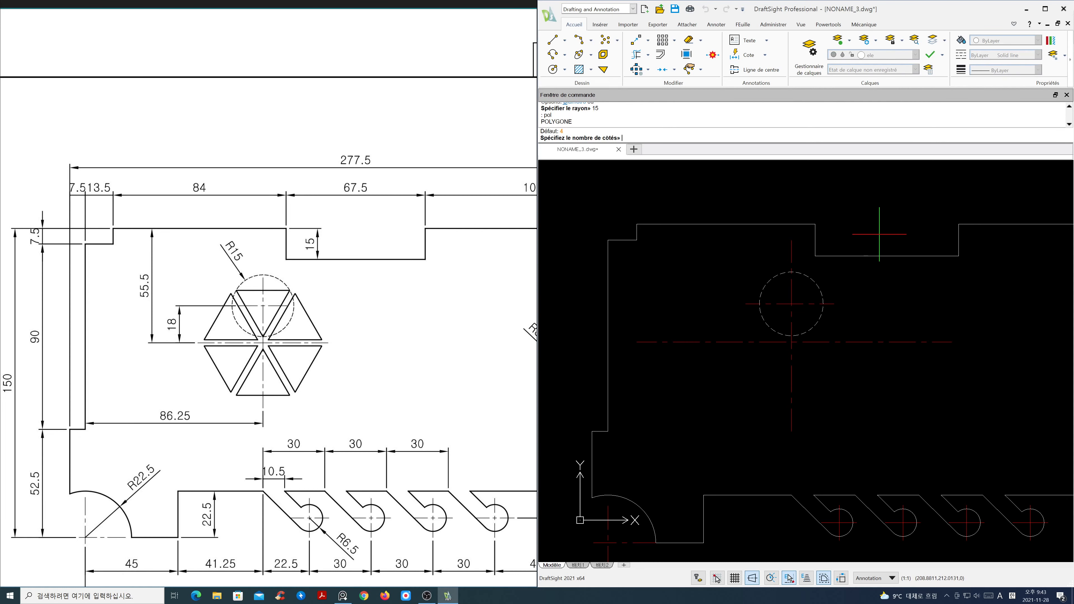
pyautogui.write('3')
pyautogui.press('Return')
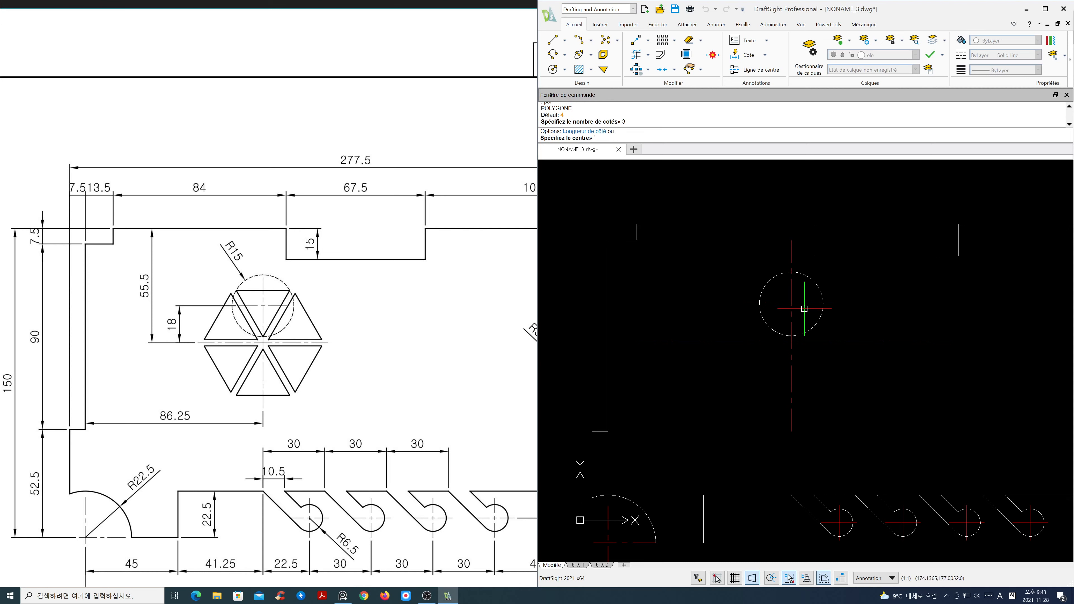
pyautogui.click(792, 303)
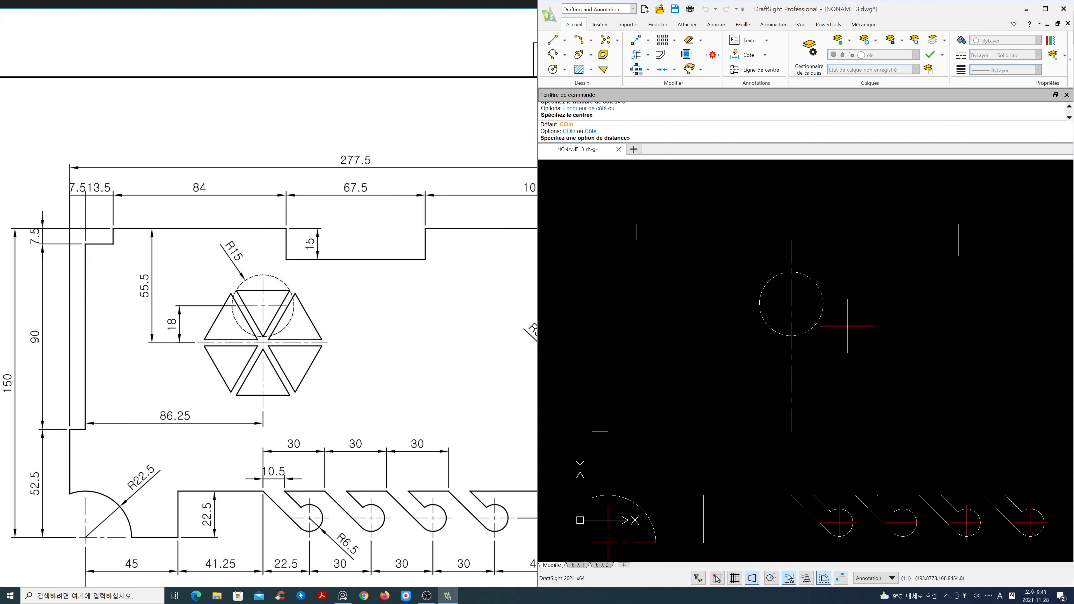
pyautogui.write('c')
pyautogui.press('Return')
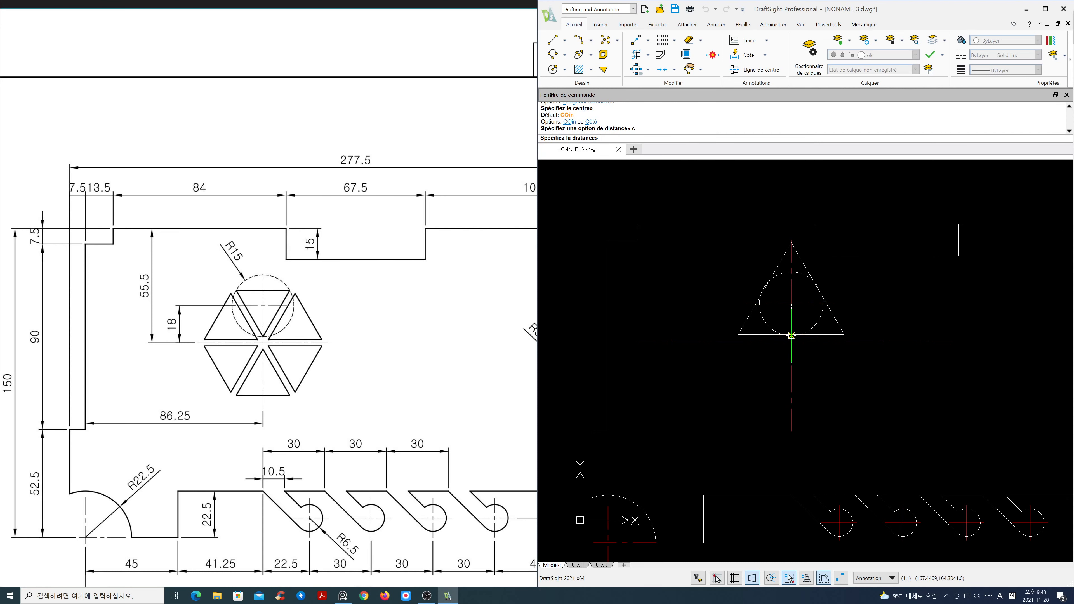
pyautogui.press('Escape')
# Step: Draw a three-sided polygon centred in the dashed circle, using the corner option with one corner at the circle's lowest point
pyautogui.press('Return')
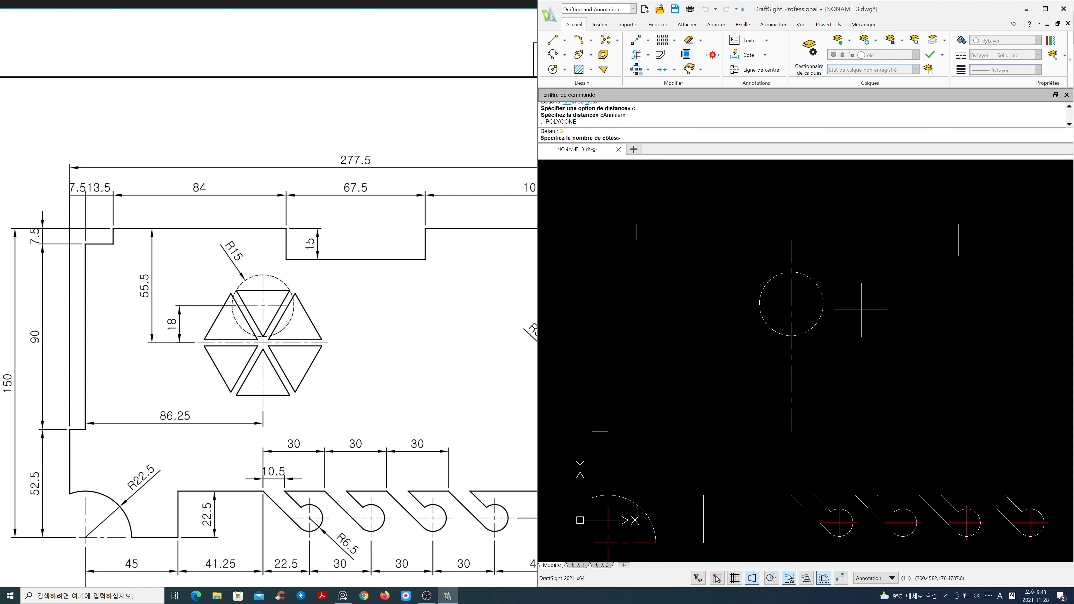
pyautogui.press('Return')
pyautogui.click(791, 303)
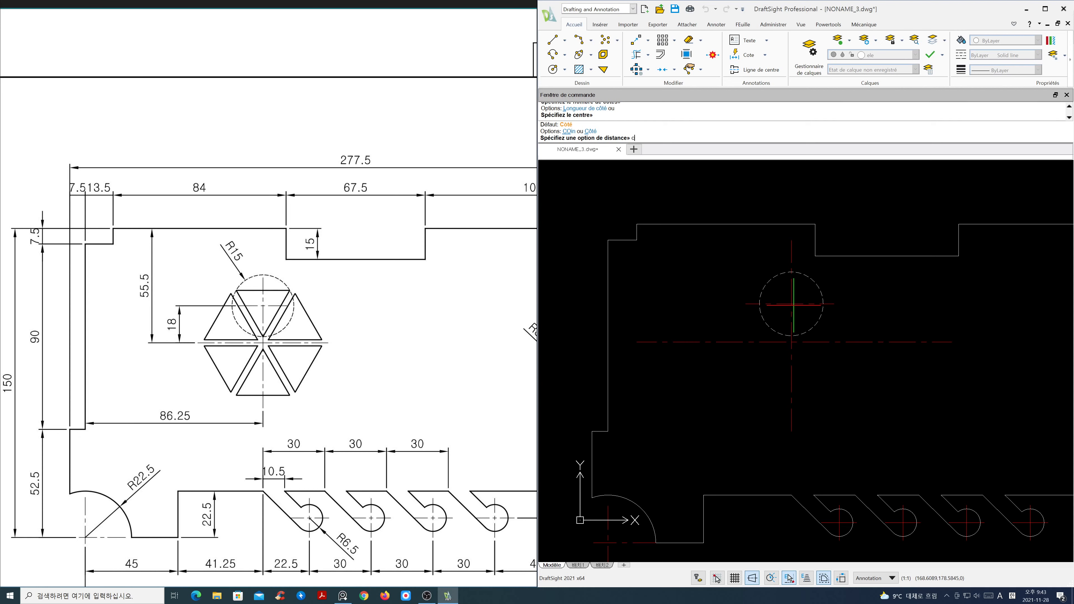
pyautogui.write('c')
pyautogui.write('o')
pyautogui.press('Return')
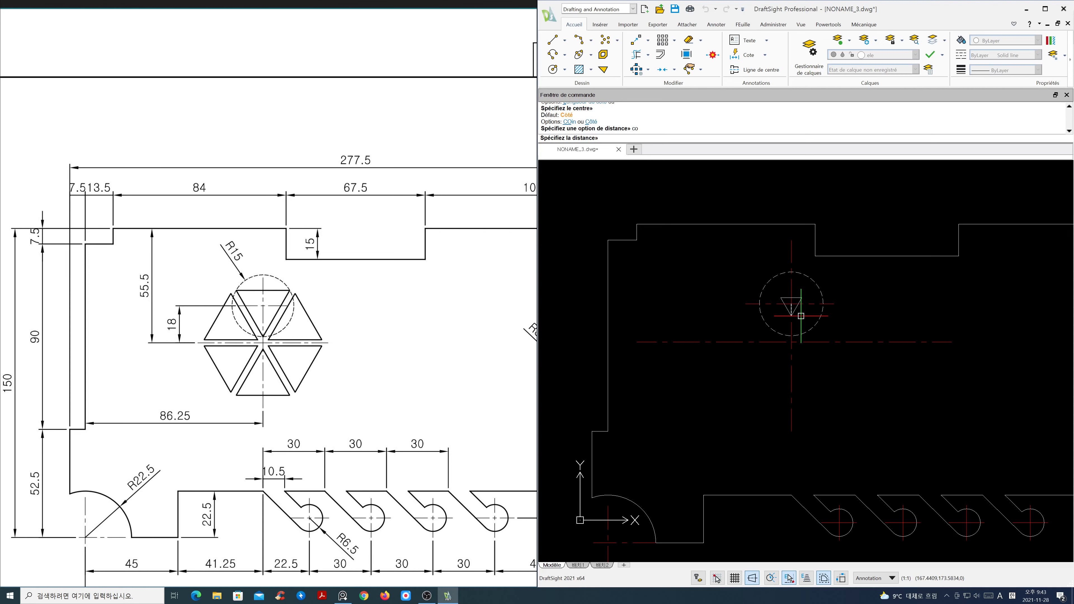
pyautogui.click(791, 336)
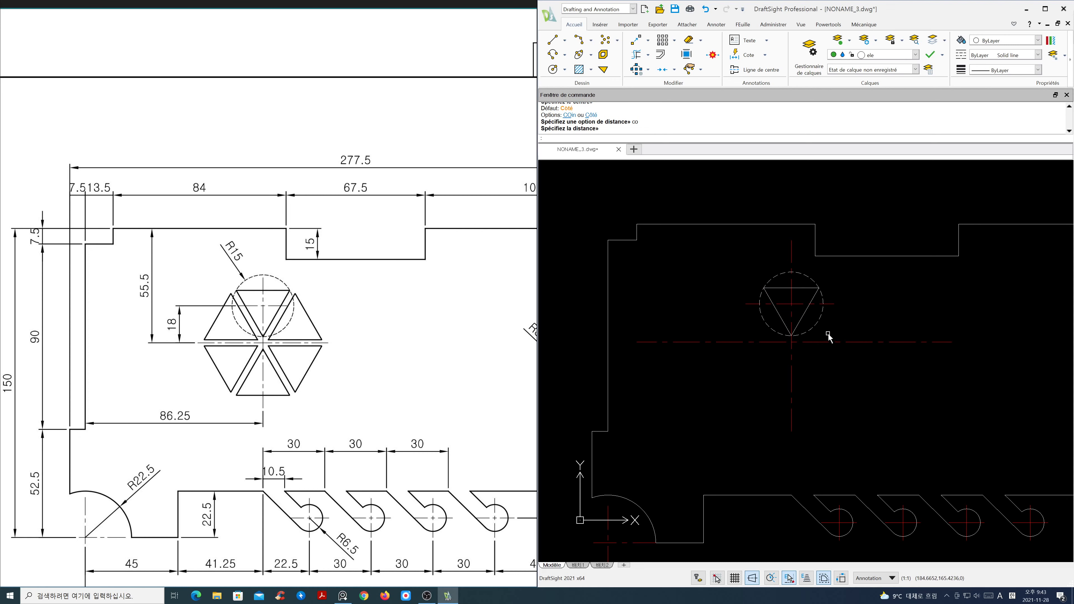
# Step: Pattern the triangle circularly as 6 elements over a 360° fill angle, centred on the crossing of the lower horizontal and vertical centre lines
pyautogui.write('ar')
pyautogui.press('Return')
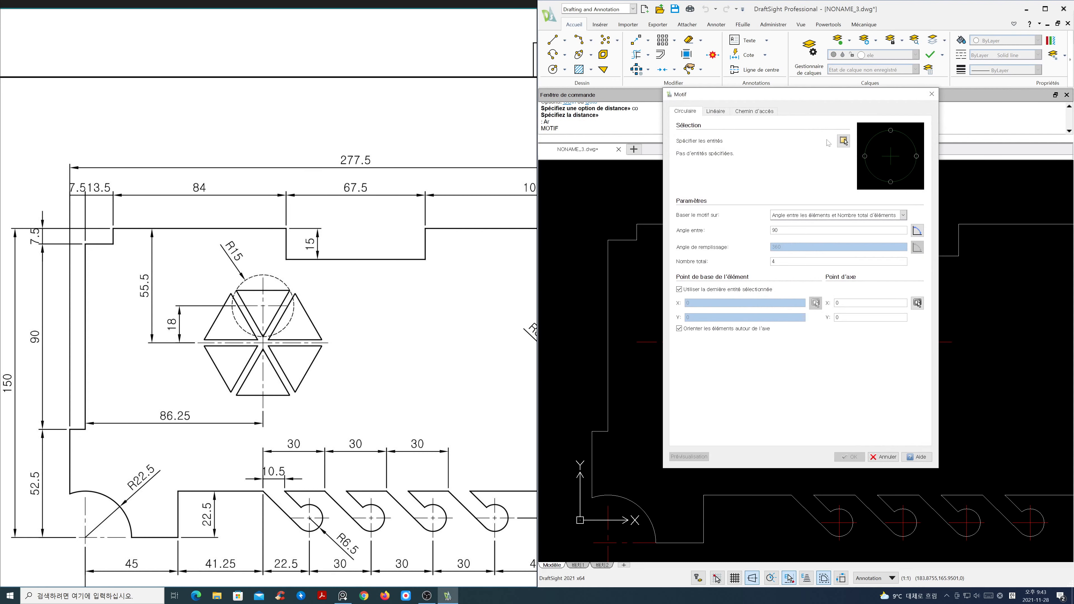
pyautogui.click(843, 141)
pyautogui.click(803, 314)
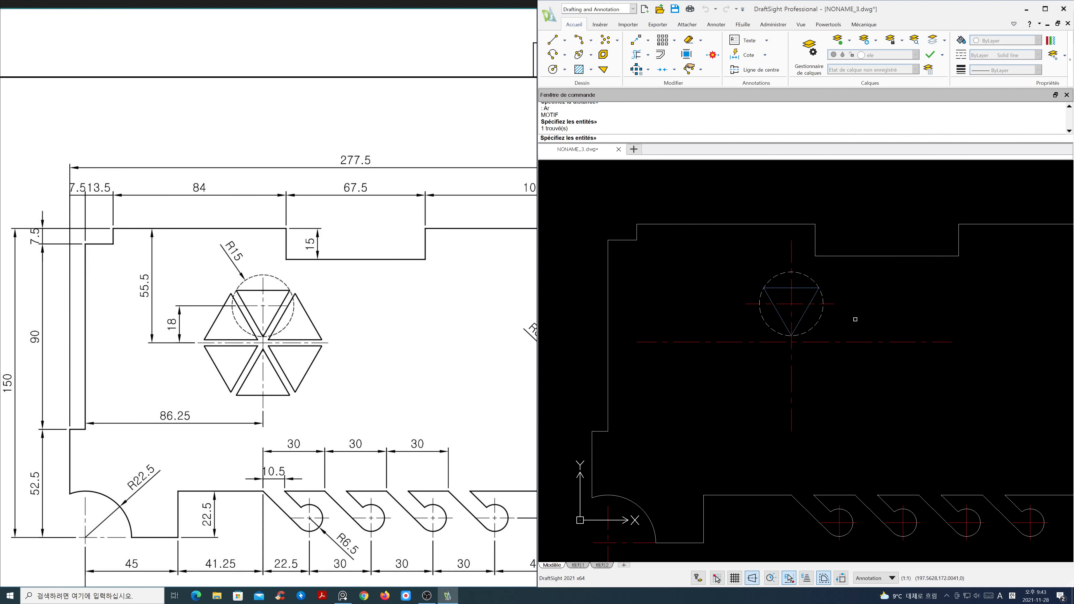
pyautogui.press('Return')
pyautogui.click(903, 215)
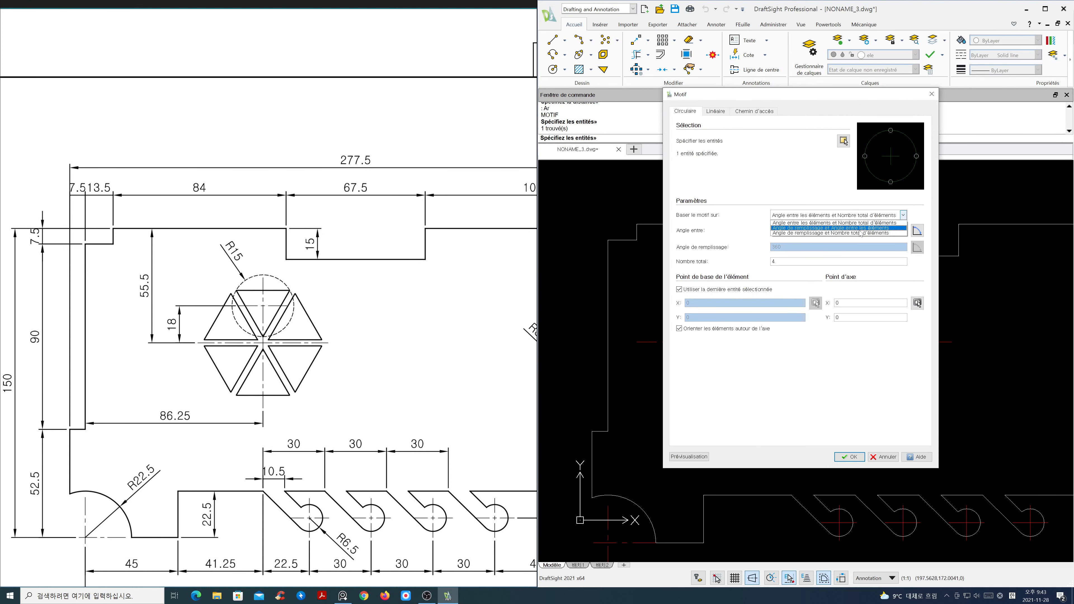
pyautogui.click(836, 240)
pyautogui.click(812, 261)
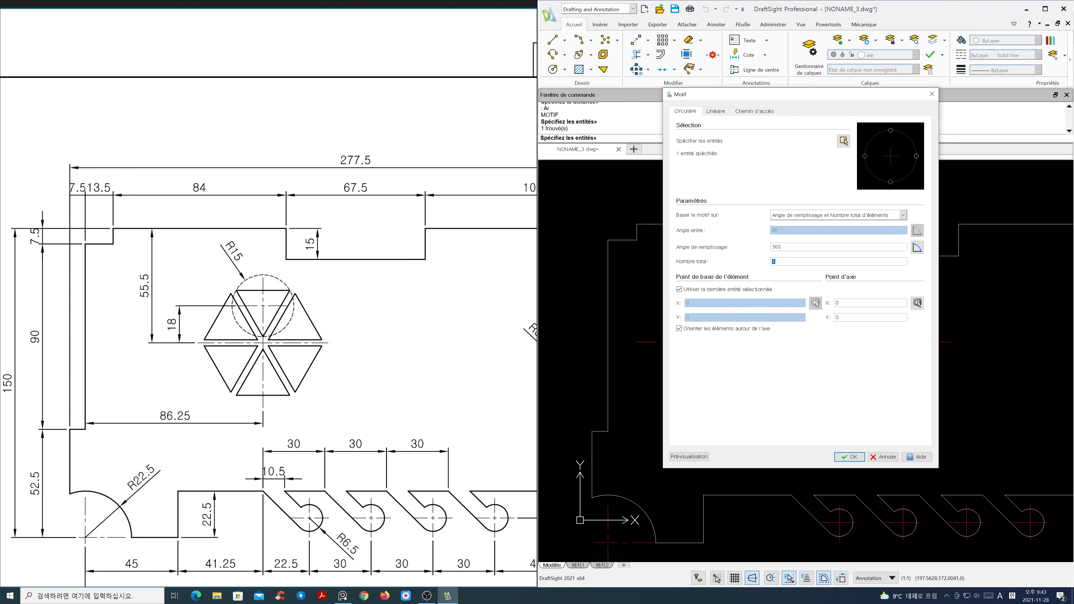
pyautogui.write('6')
pyautogui.click(917, 303)
pyautogui.click(792, 329)
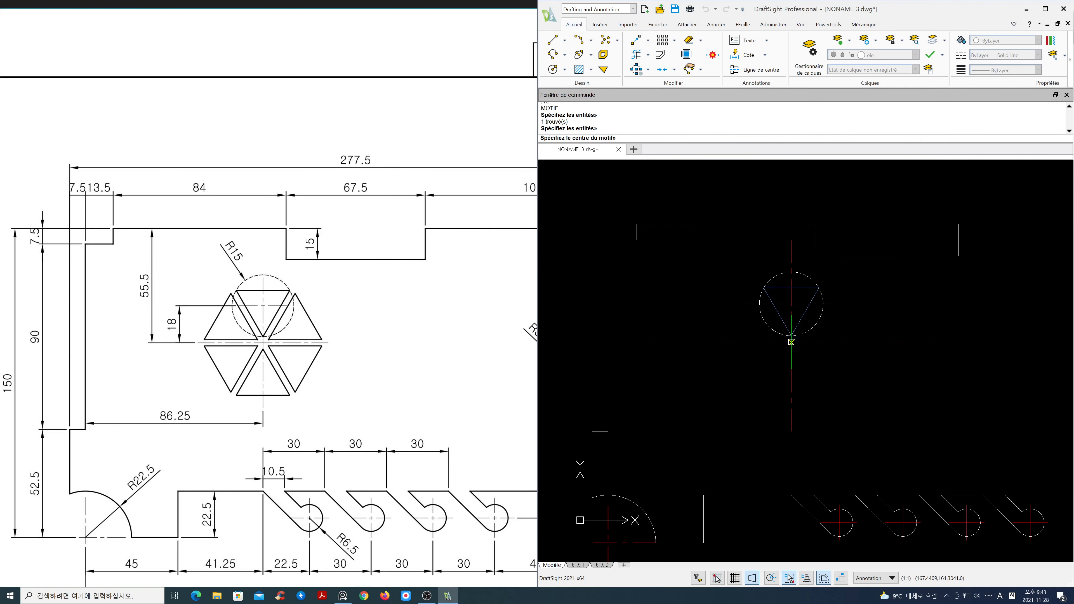
pyautogui.click(703, 455)
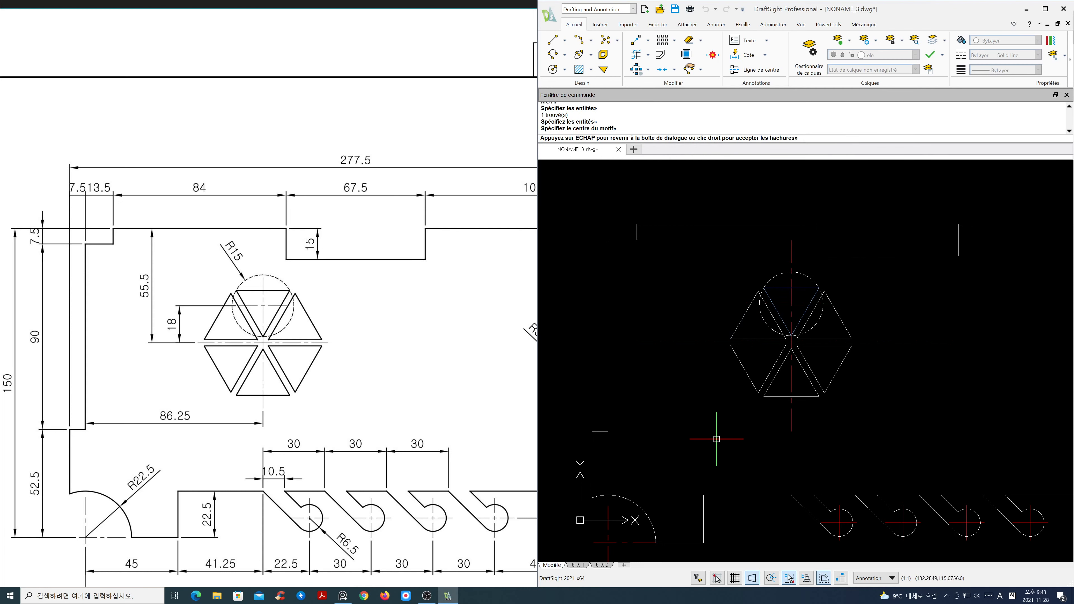
pyautogui.rightClick(677, 413)
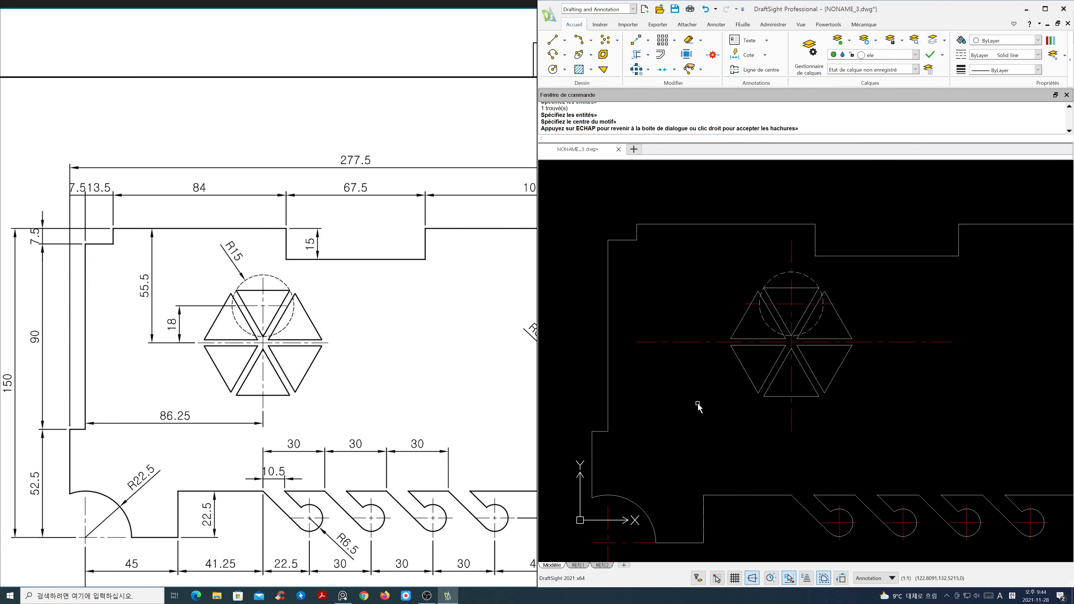
pyautogui.scroll(-1, 715, 398)
pyautogui.scroll(-1, 714, 397)
pyautogui.moveTo(836, 403)
pyautogui.mouseDown(button='middle')
pyautogui.moveTo(797, 380)
pyautogui.moveTo(817, 374)
pyautogui.mouseUp(button='middle')
pyautogui.scroll(-4, 439, 374)
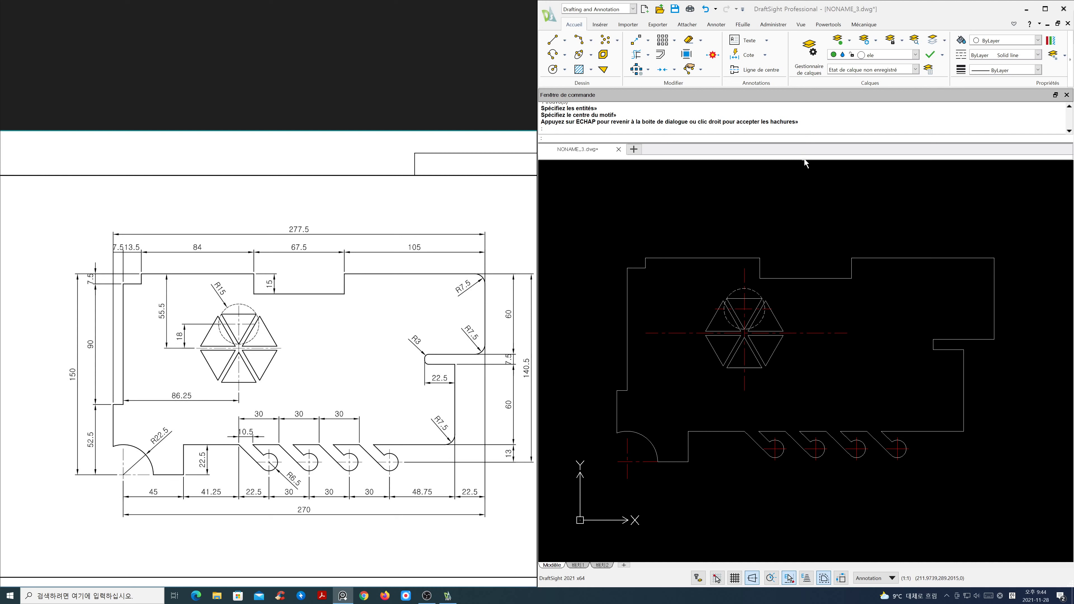
pyautogui.press('Return')
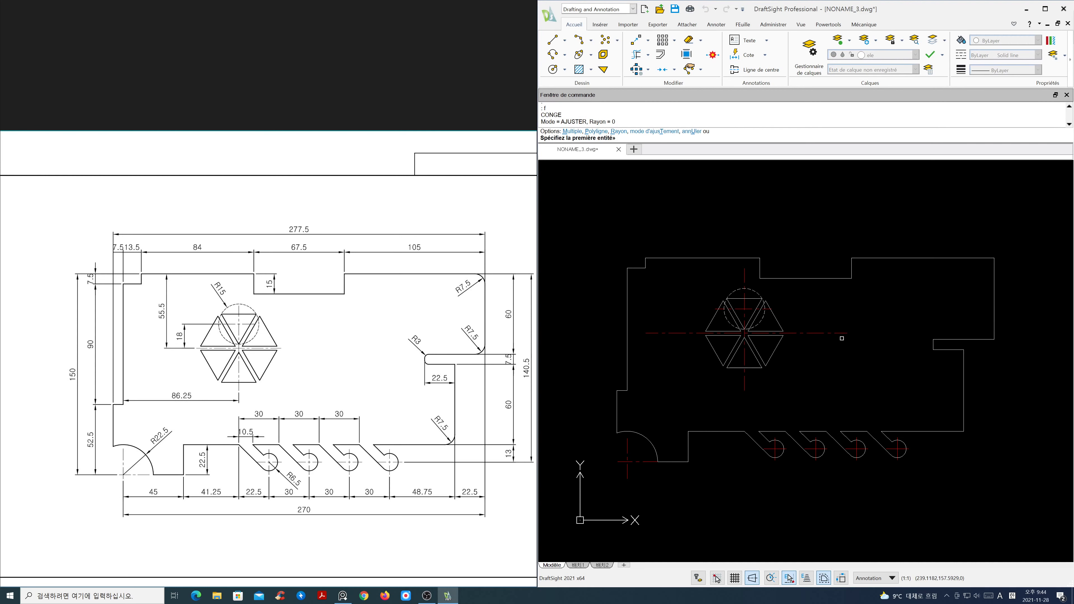
pyautogui.write('m')
pyautogui.press('Return')
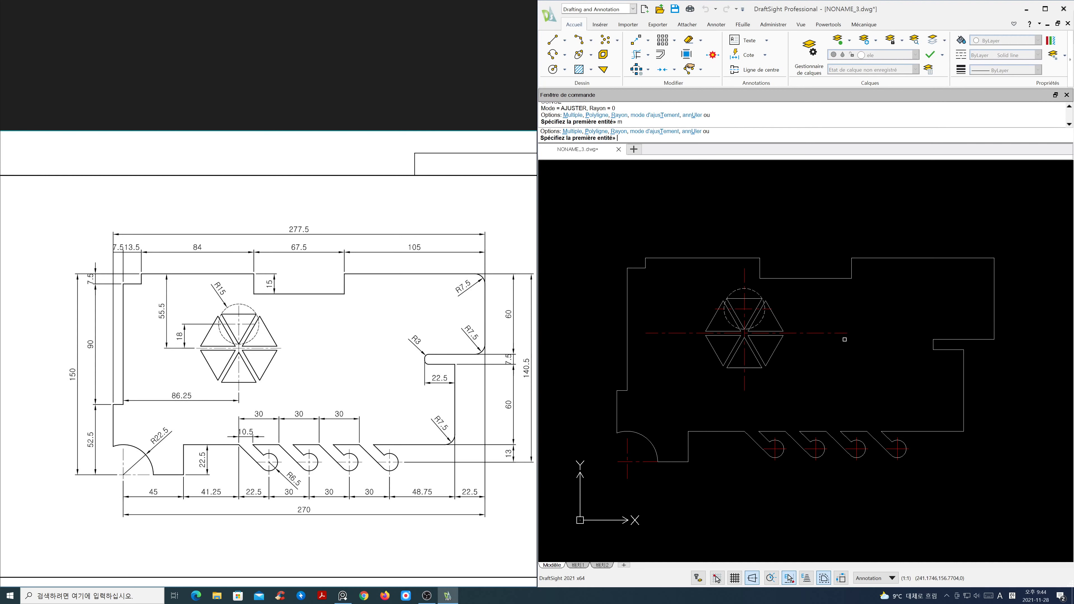
pyautogui.write('rq')
pyautogui.press('Return')
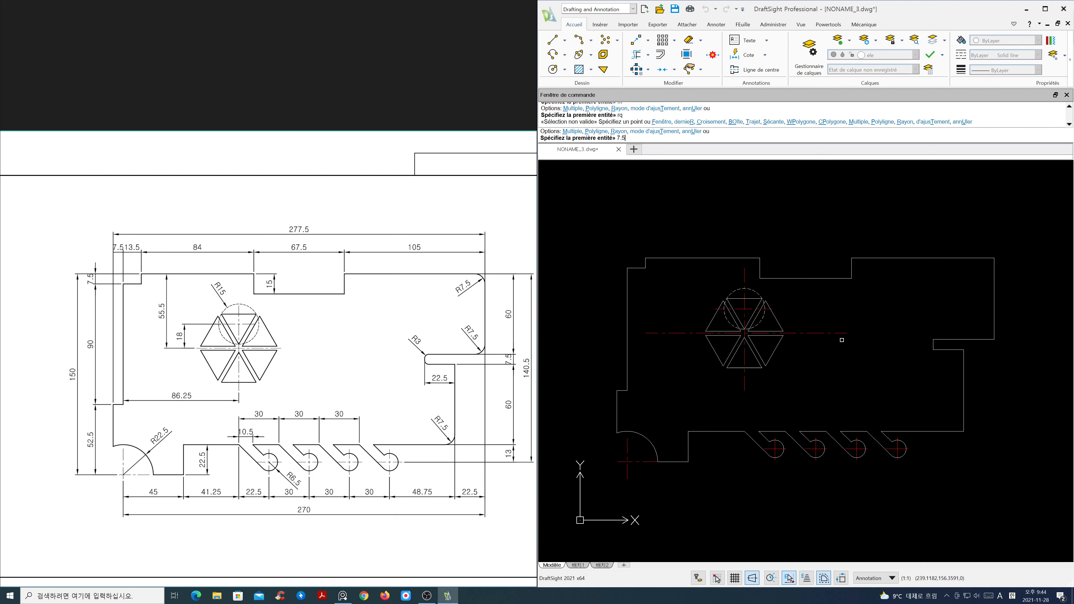
pyautogui.press('Return')
pyautogui.click(982, 256)
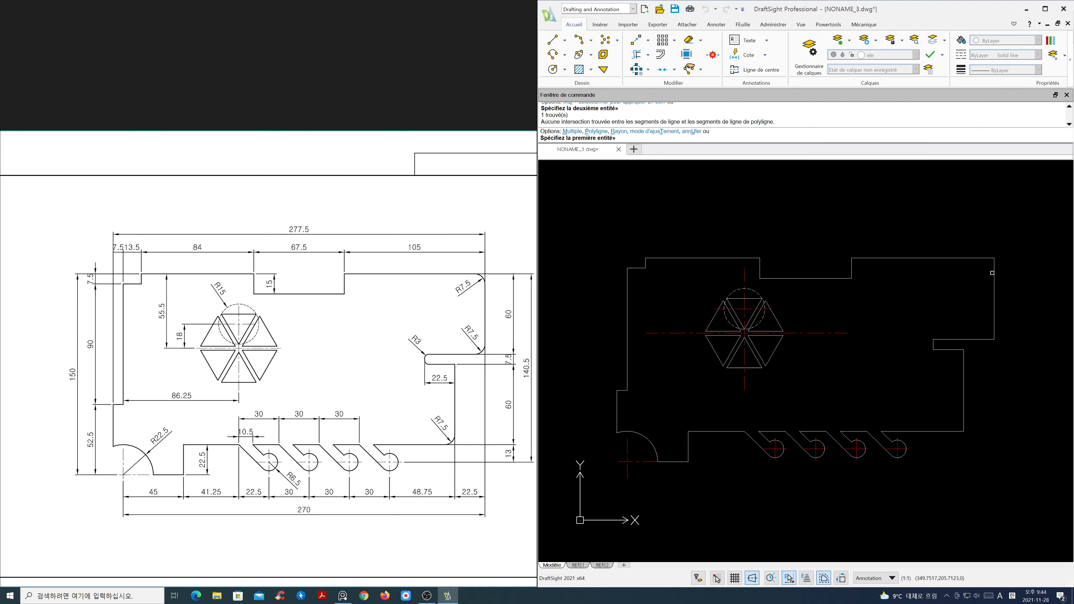
pyautogui.click(993, 277)
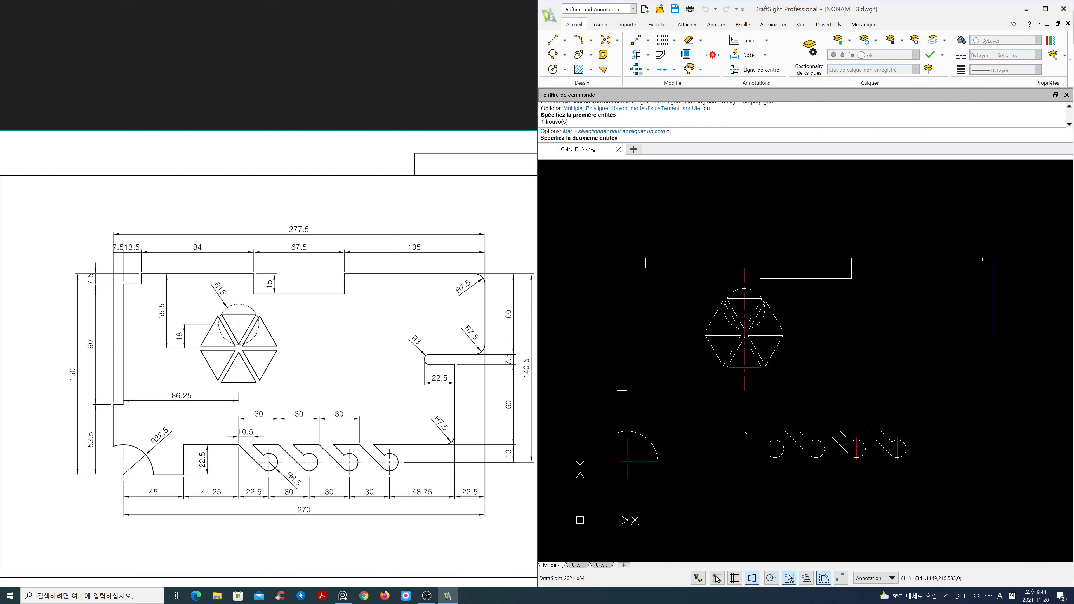
pyautogui.click(980, 258)
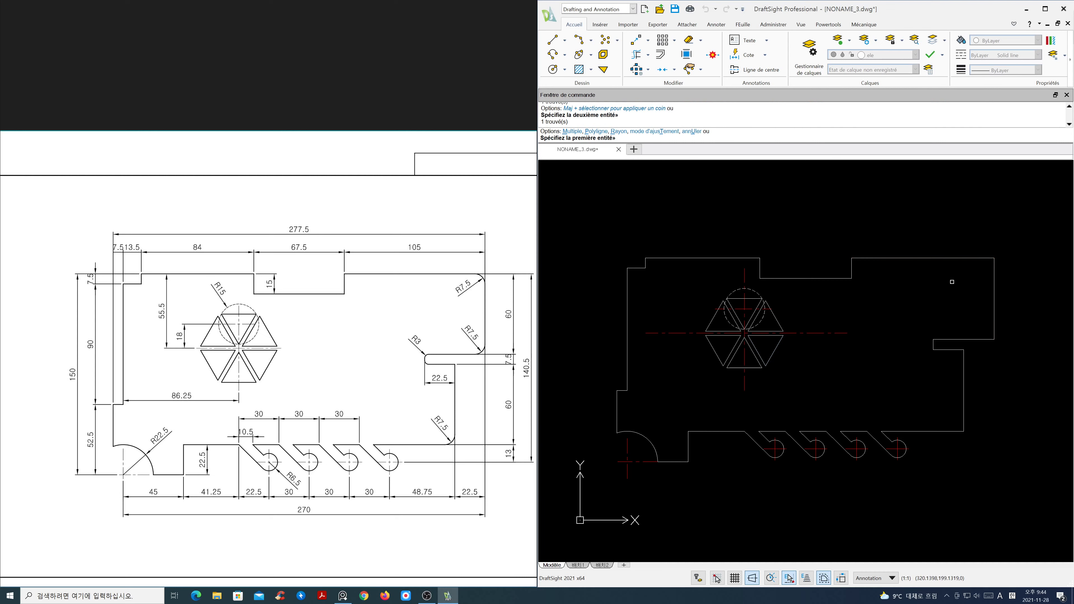
# Step: Restart the Fillet command and set its radius to 7.5
pyautogui.press('Return')
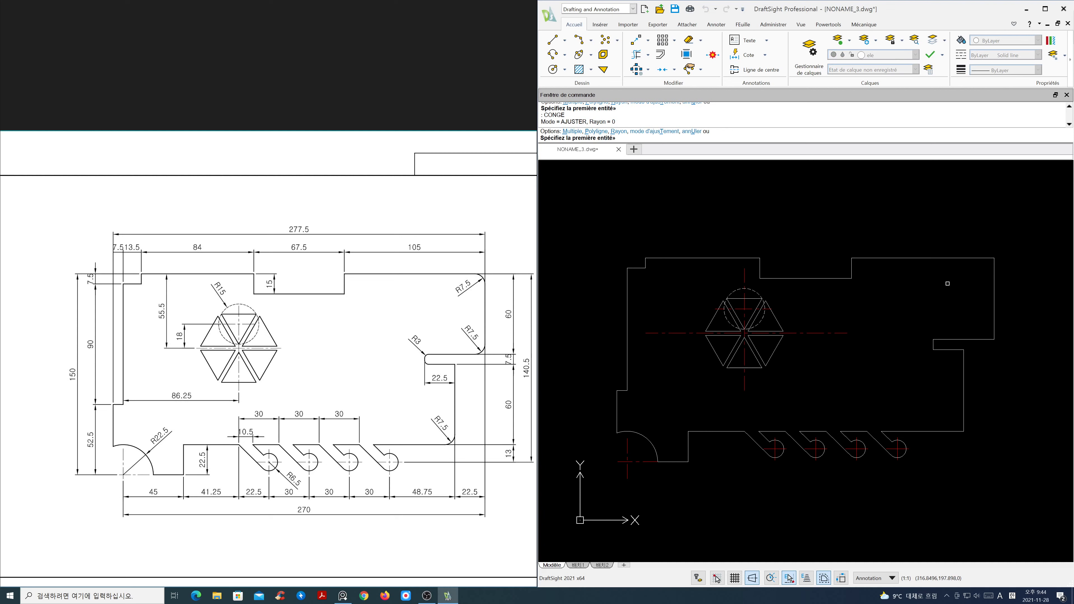
pyautogui.write('ra')
pyautogui.press('Return')
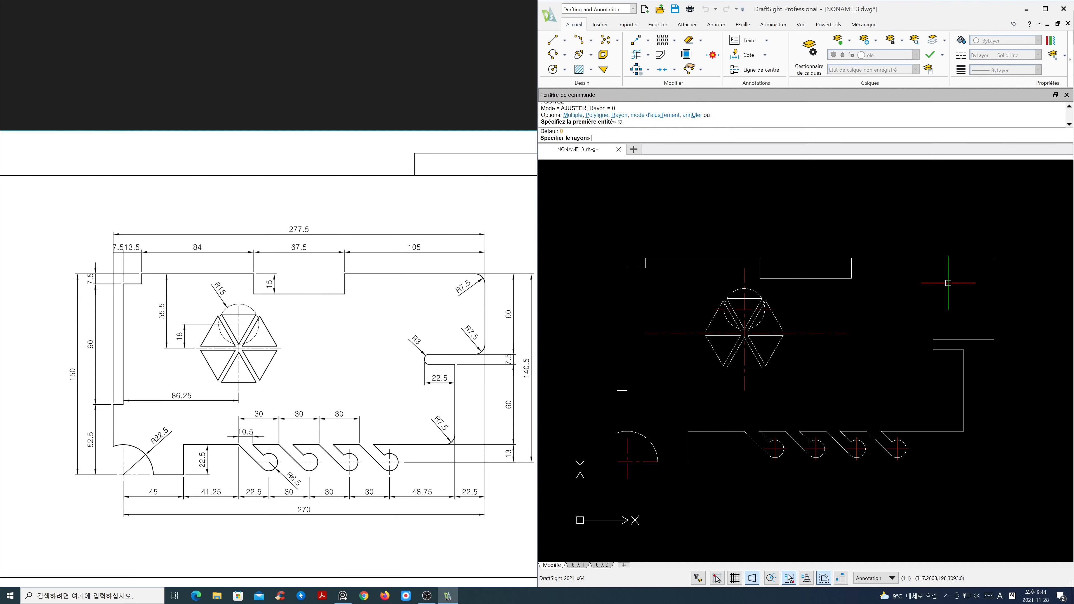
pyautogui.write('7.5')
pyautogui.press('Return')
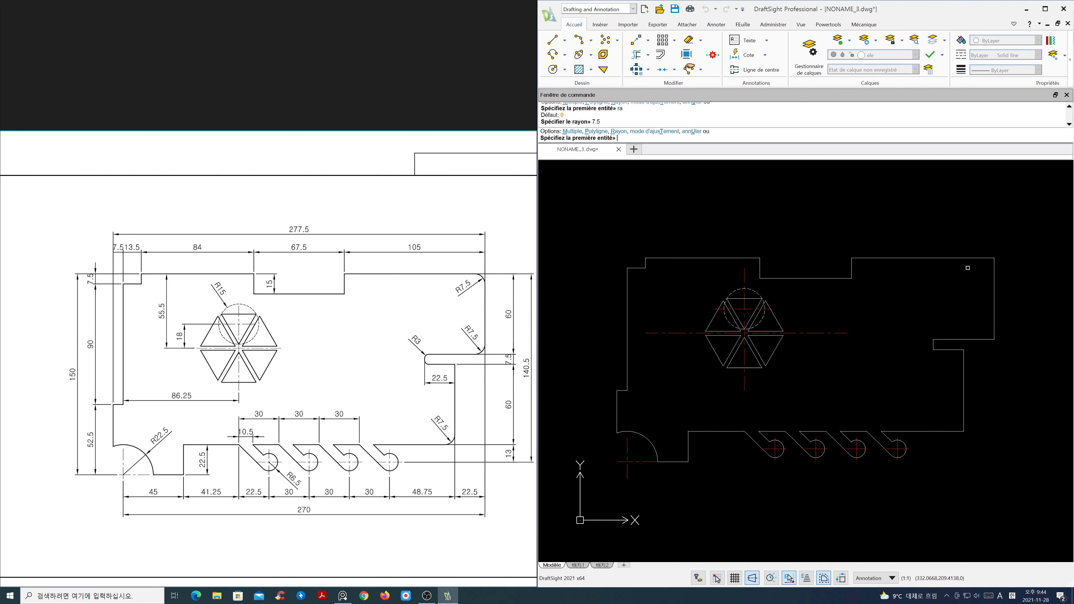
# Step: Using Fillet with the Multiple option, round the plate's upper-right corner, the outer corner above the slot and the lower-right corner at radius 7.5
pyautogui.press('Escape')
pyautogui.press('Return')
pyautogui.write('m')
pyautogui.press('Return')
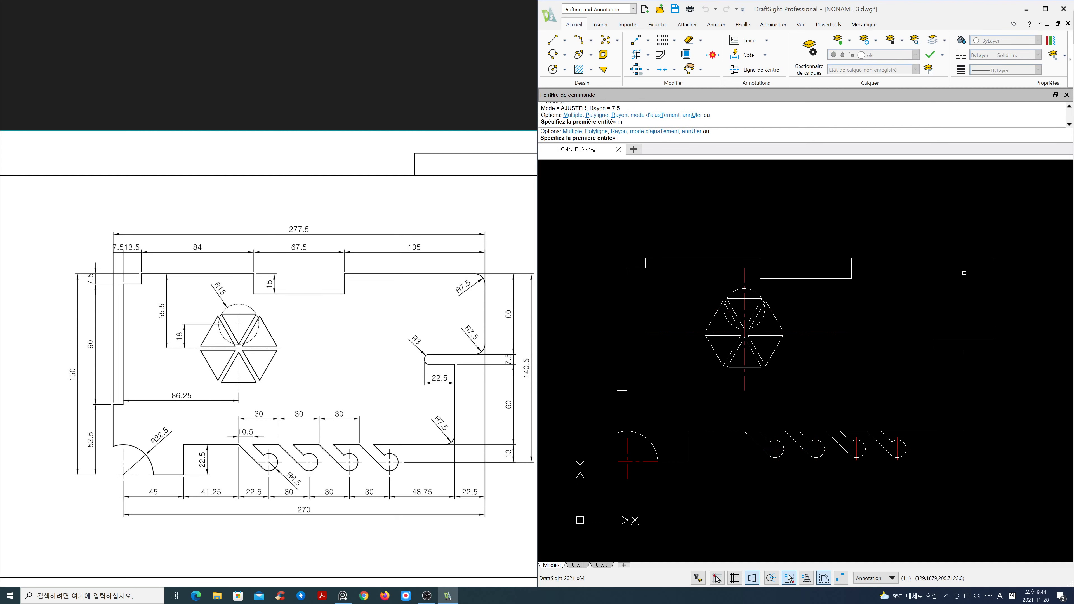
pyautogui.press('Return')
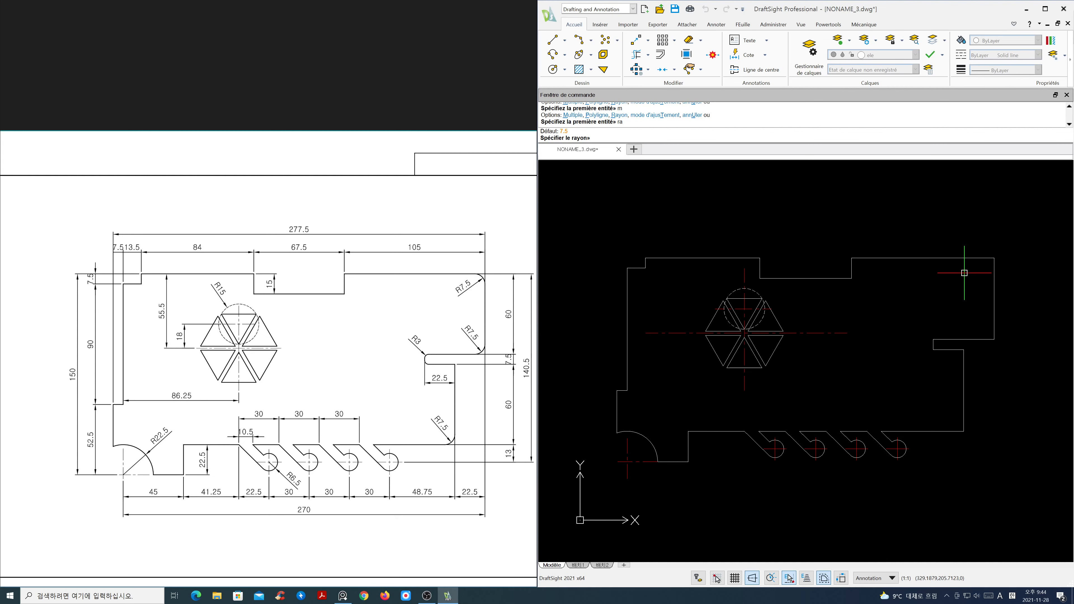
pyautogui.press('Return')
pyautogui.click(978, 259)
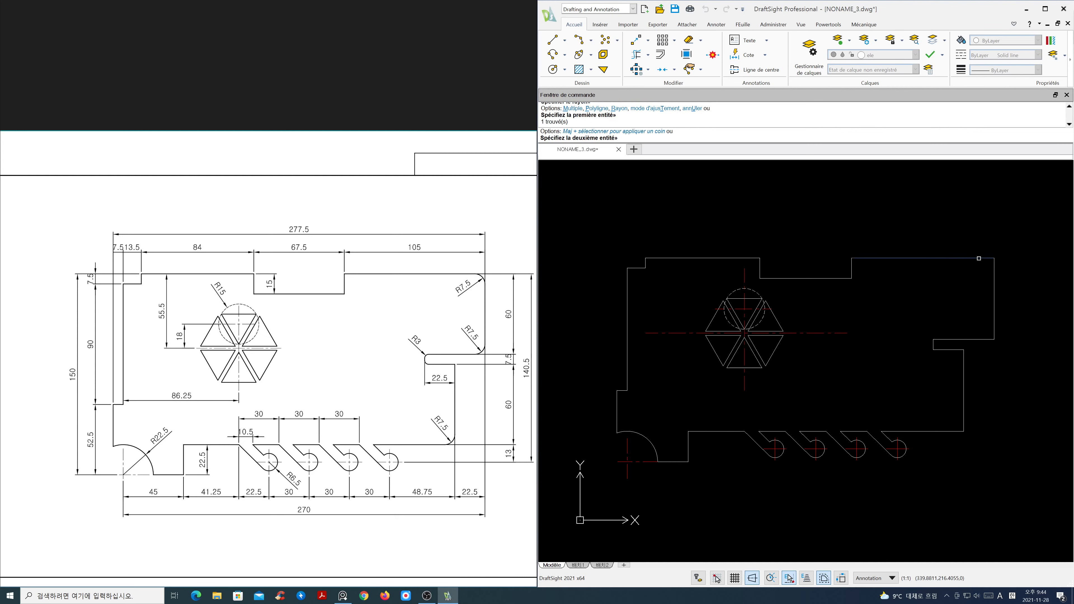
pyautogui.click(994, 273)
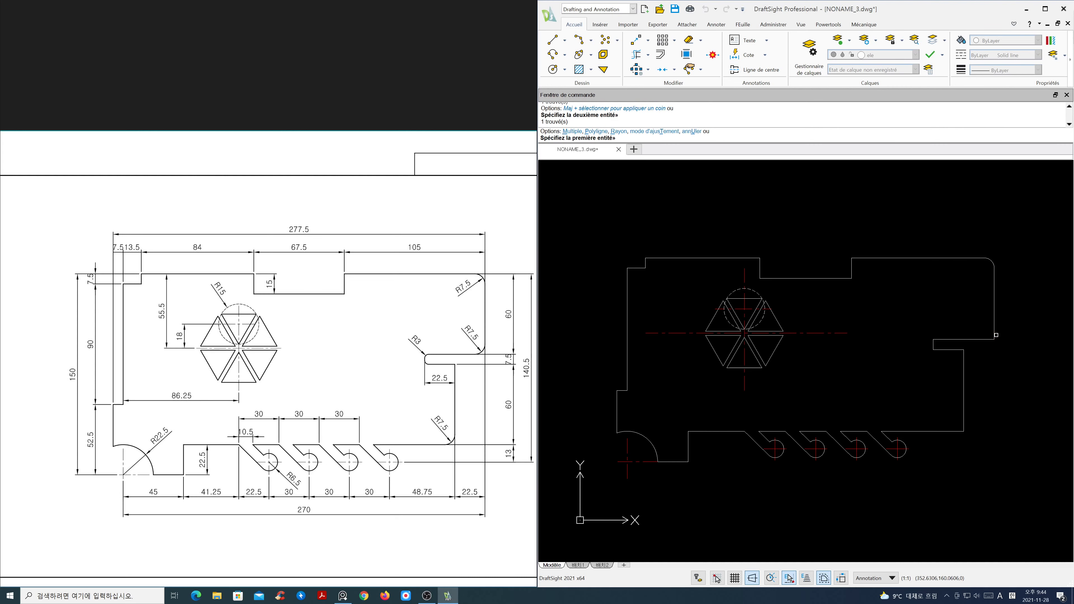
pyautogui.click(994, 325)
pyautogui.click(969, 339)
pyautogui.click(964, 414)
pyautogui.click(952, 432)
# Step: Round both inner corners of the slot in the plate's right edge with radius 3 fillets, and leave the command
pyautogui.write('ra')
pyautogui.press('Return')
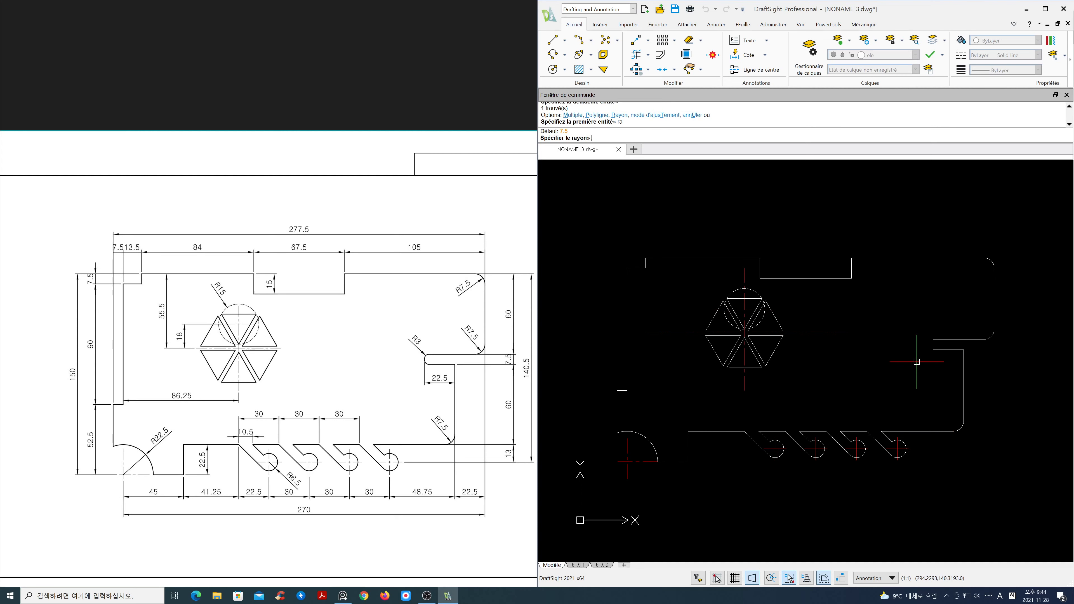
pyautogui.write('3')
pyautogui.press('Return')
pyautogui.scroll(4, 943, 339)
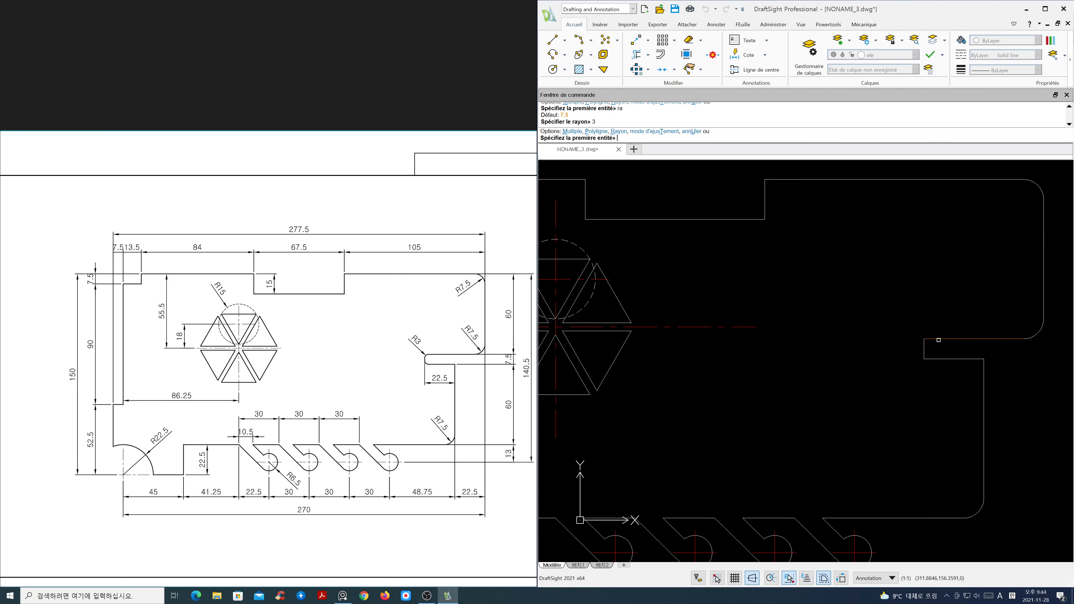
pyautogui.click(936, 339)
pyautogui.click(923, 348)
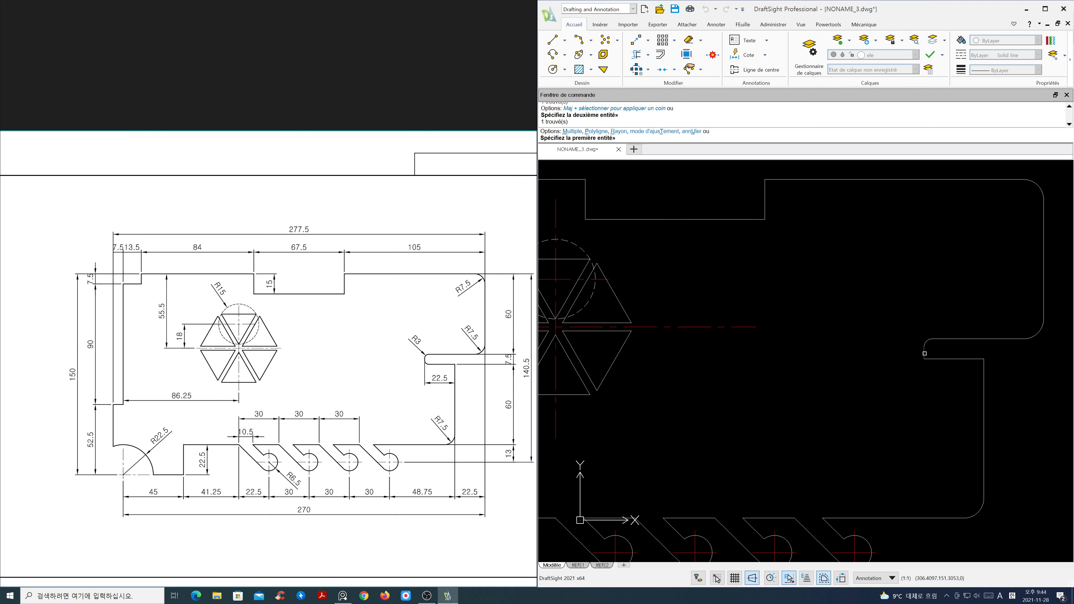
pyautogui.click(924, 353)
pyautogui.click(929, 360)
pyautogui.scroll(-4, 899, 365)
pyautogui.moveTo(885, 369); pyautogui.dragTo(903, 367, button='middle')
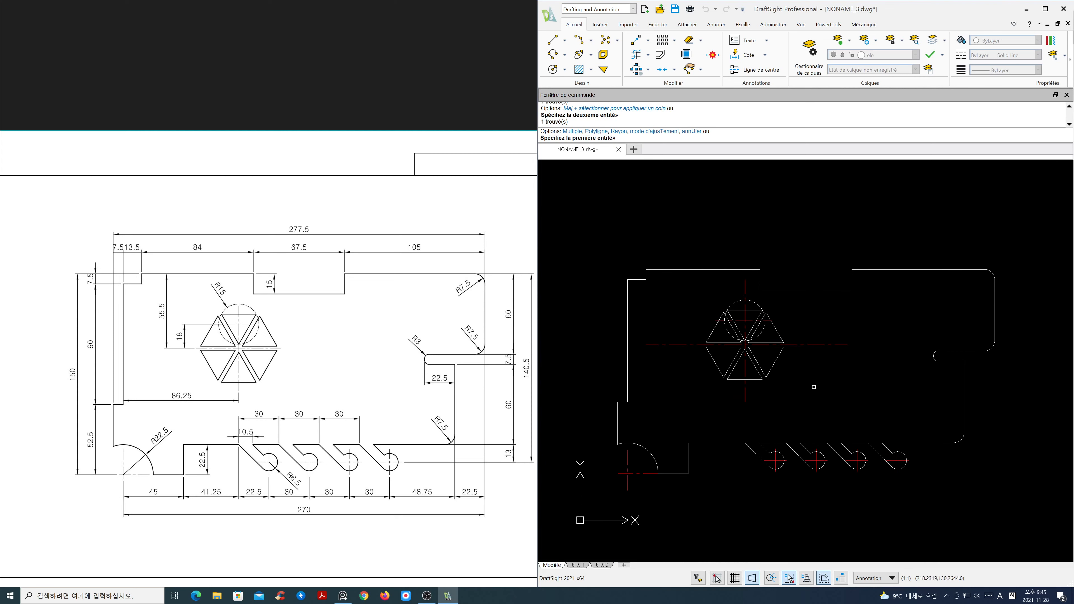
pyautogui.press('Escape')
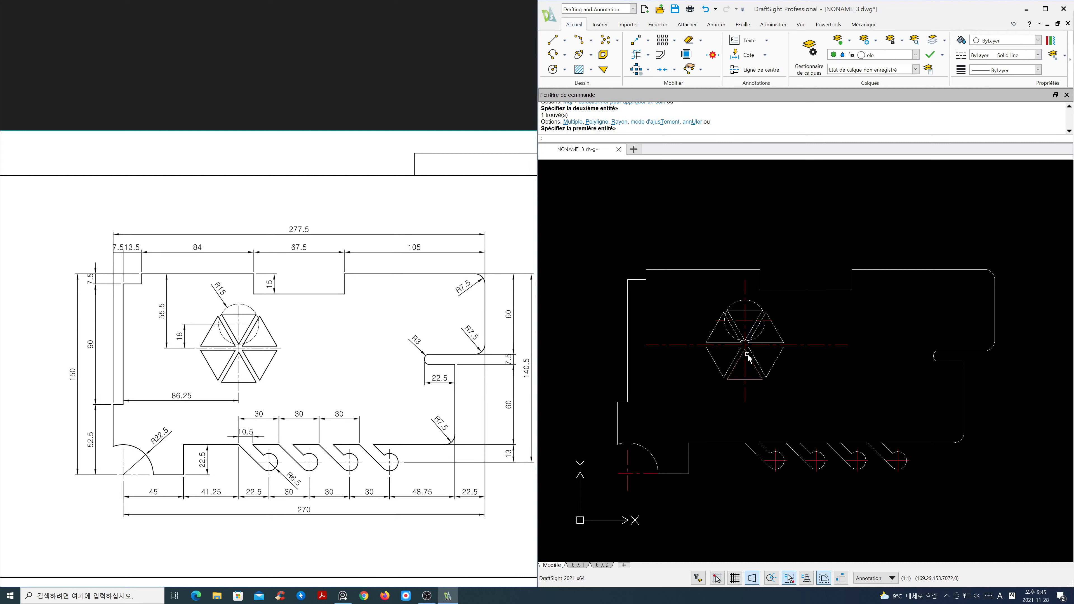
# Step: Draw a helper circle centred on the centre-line crossing, slightly larger than the six-triangle arrangement
pyautogui.scroll(2, 752, 355)
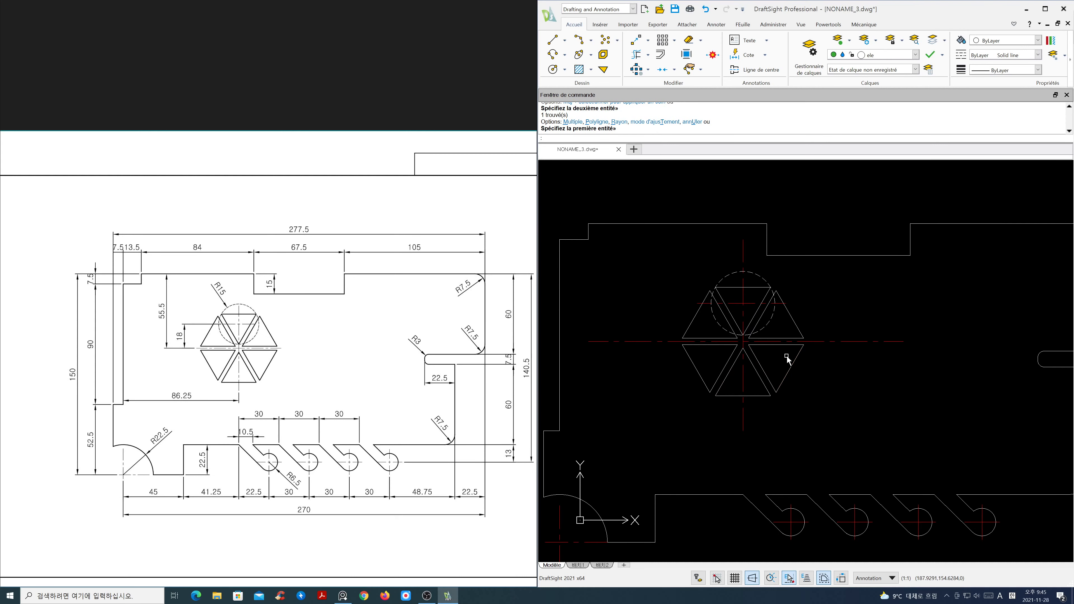
pyautogui.write('c')
pyautogui.press('Return')
pyautogui.click(743, 341)
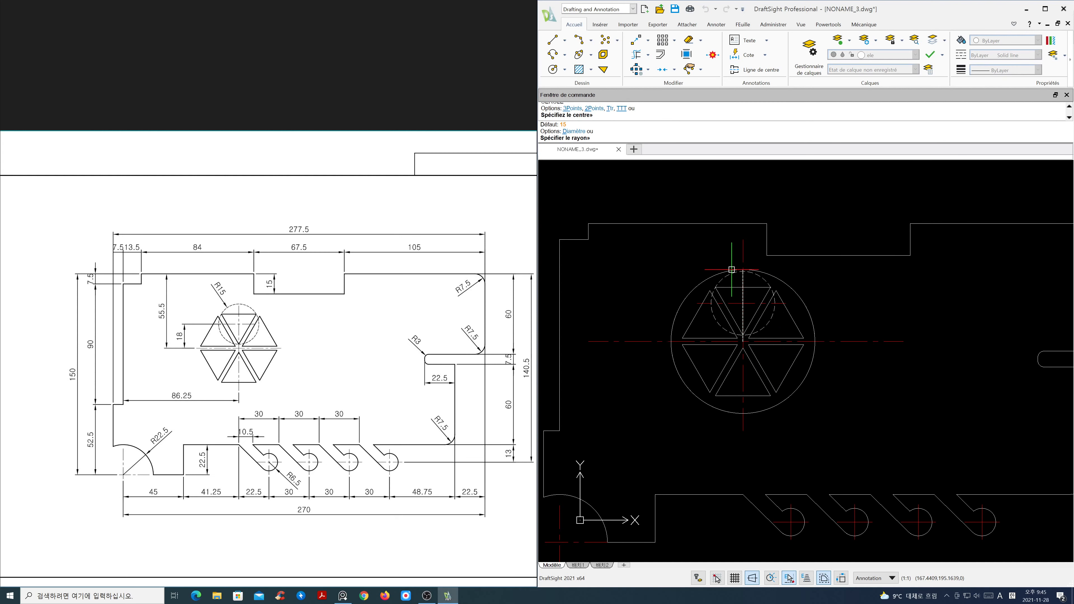
pyautogui.click(729, 266)
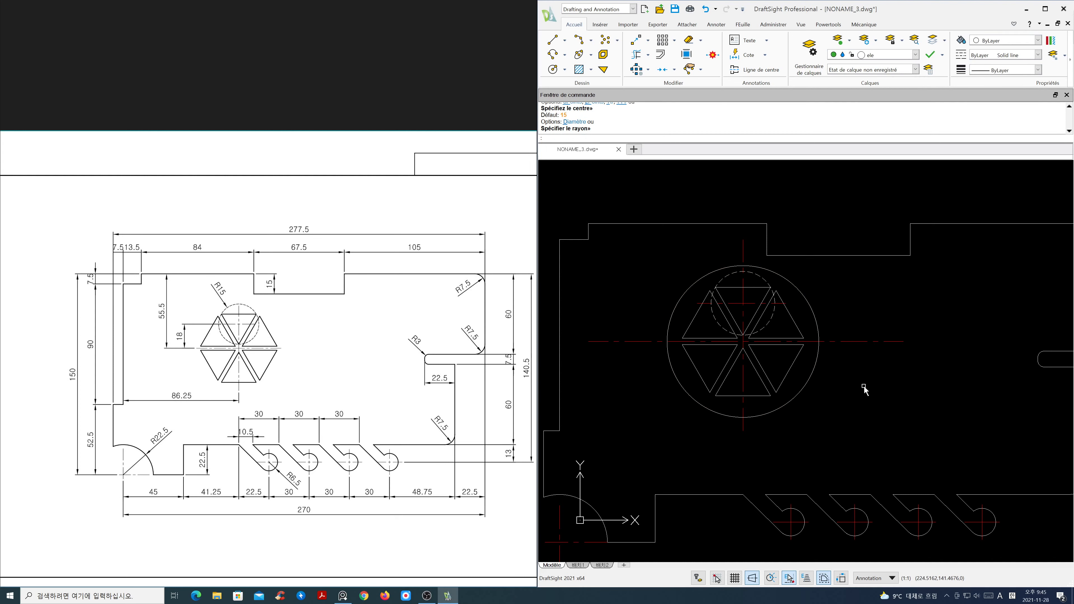
# Step: Trim both ends of the horizontal and vertical centre lines back to the helper circle
pyautogui.write('tr')
pyautogui.press('Return')
pyautogui.click(813, 375)
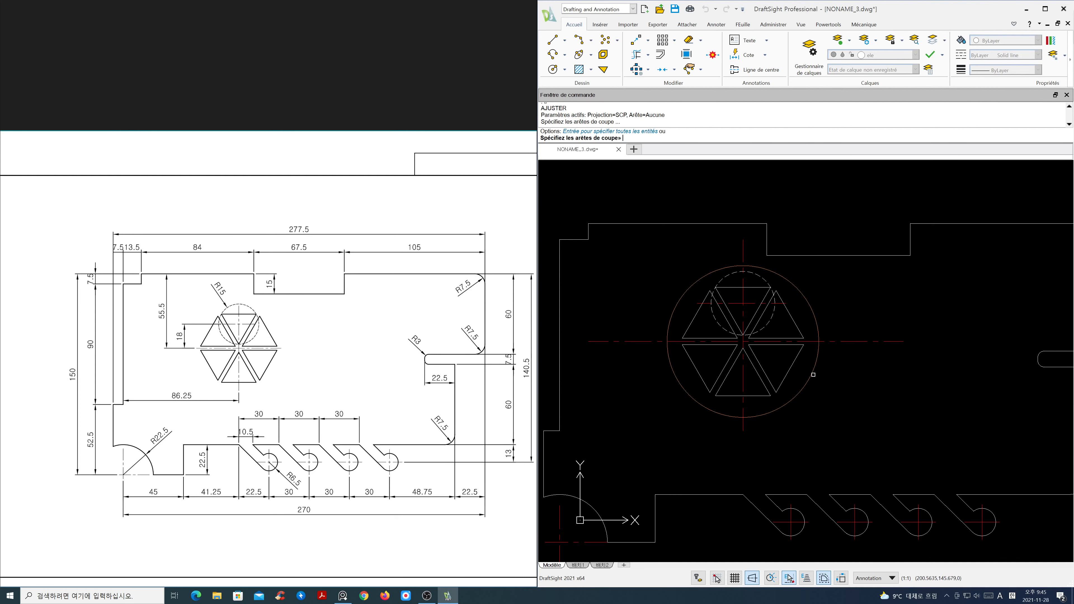
pyautogui.press('Return')
pyautogui.click(868, 364)
pyautogui.click(845, 332)
pyautogui.click(756, 252)
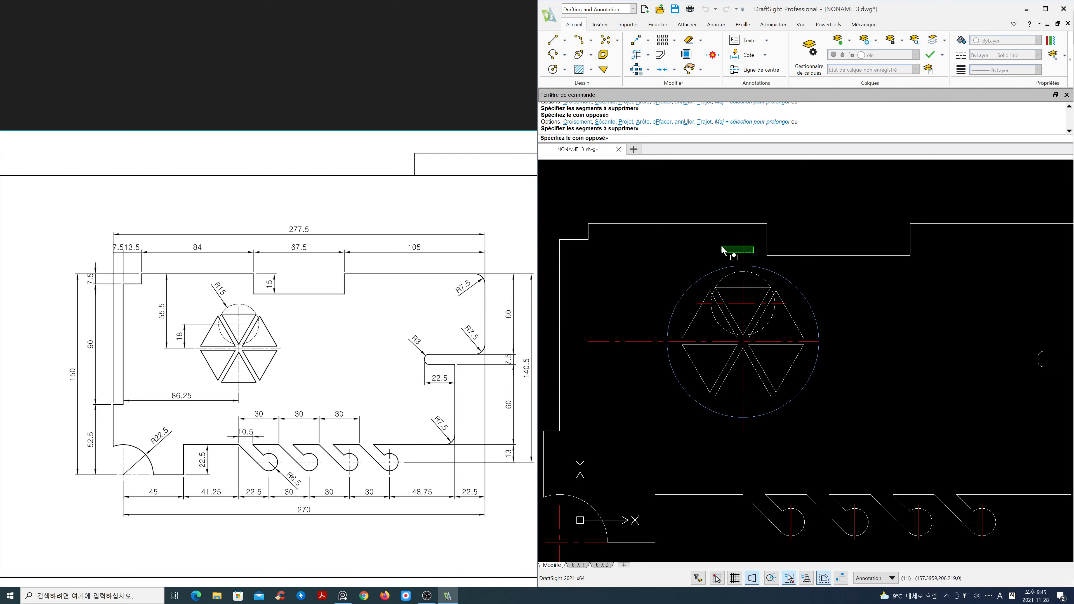
pyautogui.click(721, 246)
pyautogui.click(660, 305)
pyautogui.click(627, 373)
pyautogui.click(798, 455)
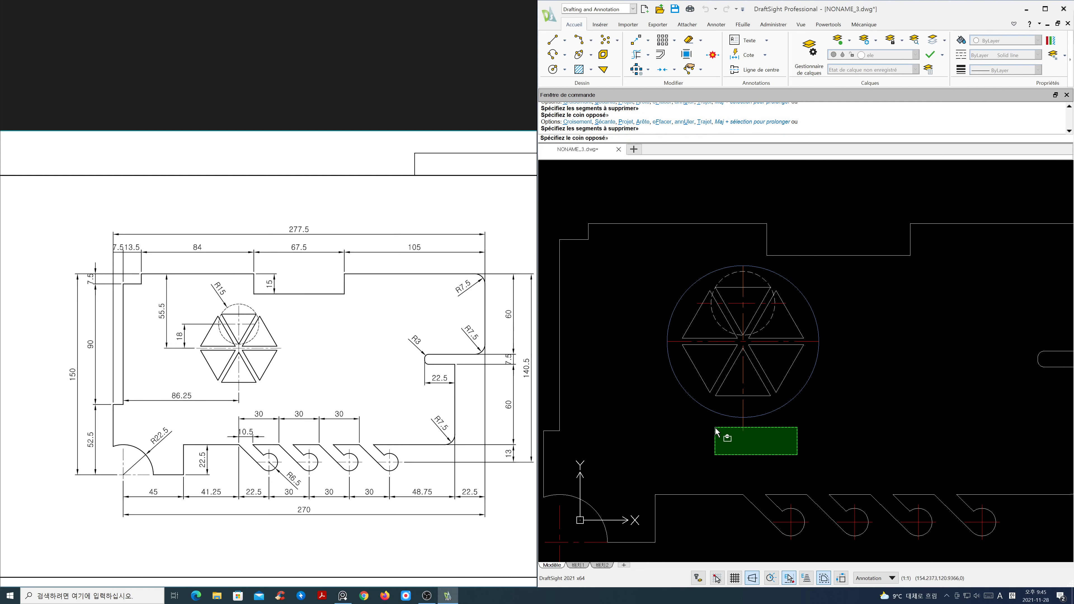
pyautogui.click(743, 435)
pyautogui.press('Return')
# Step: Delete the helper circle around the six triangles
pyautogui.write('e')
pyautogui.press('Return')
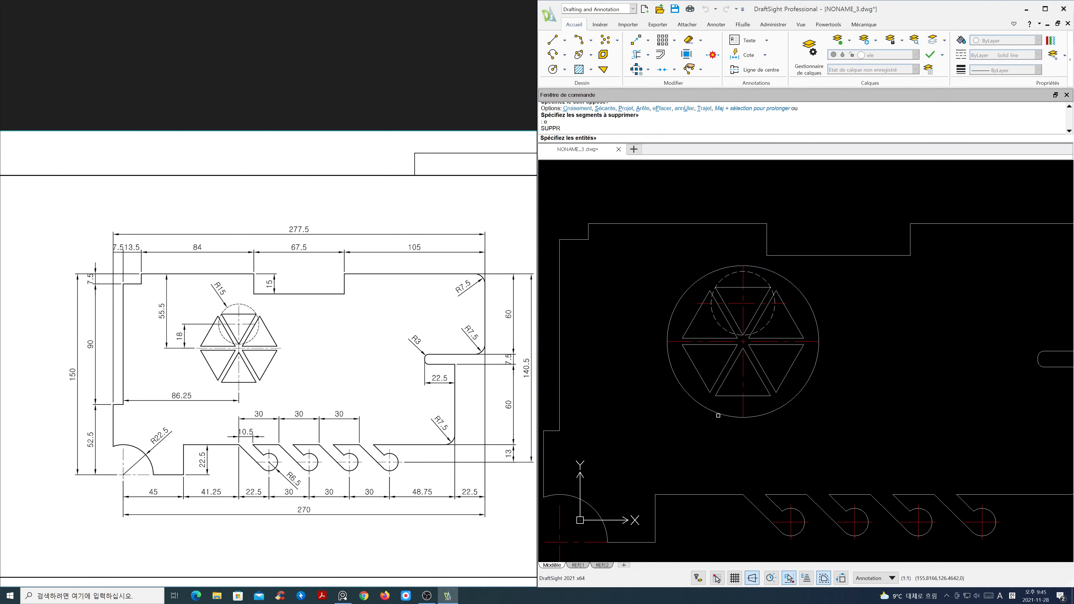
pyautogui.click(720, 414)
pyautogui.press('Return')
pyautogui.scroll(-1, 719, 414)
pyautogui.scroll(-1, 718, 414)
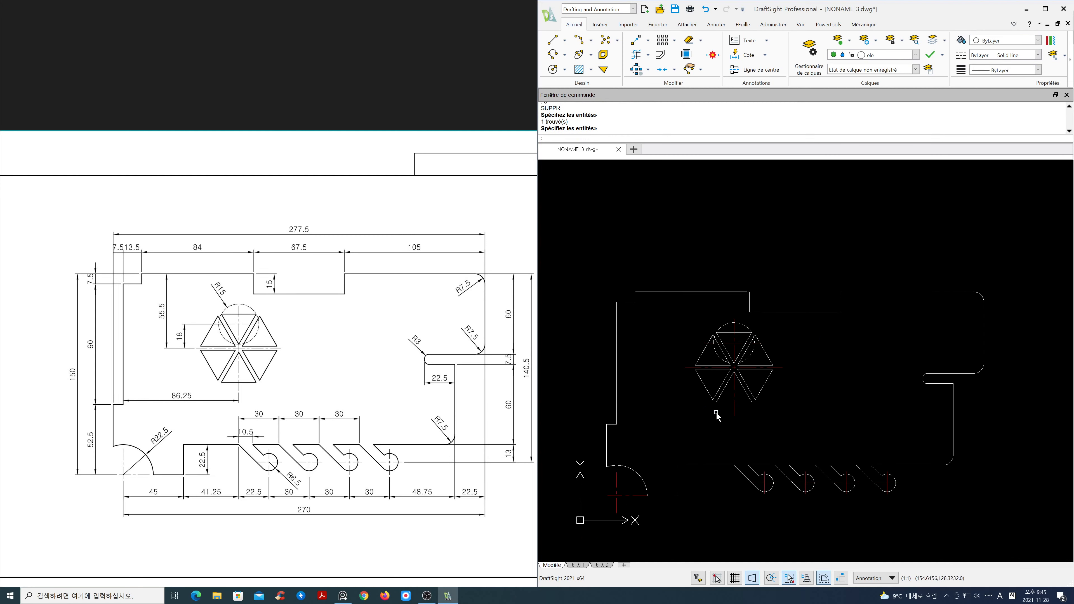
pyautogui.moveTo(724, 437); pyautogui.dragTo(742, 387, button='middle')
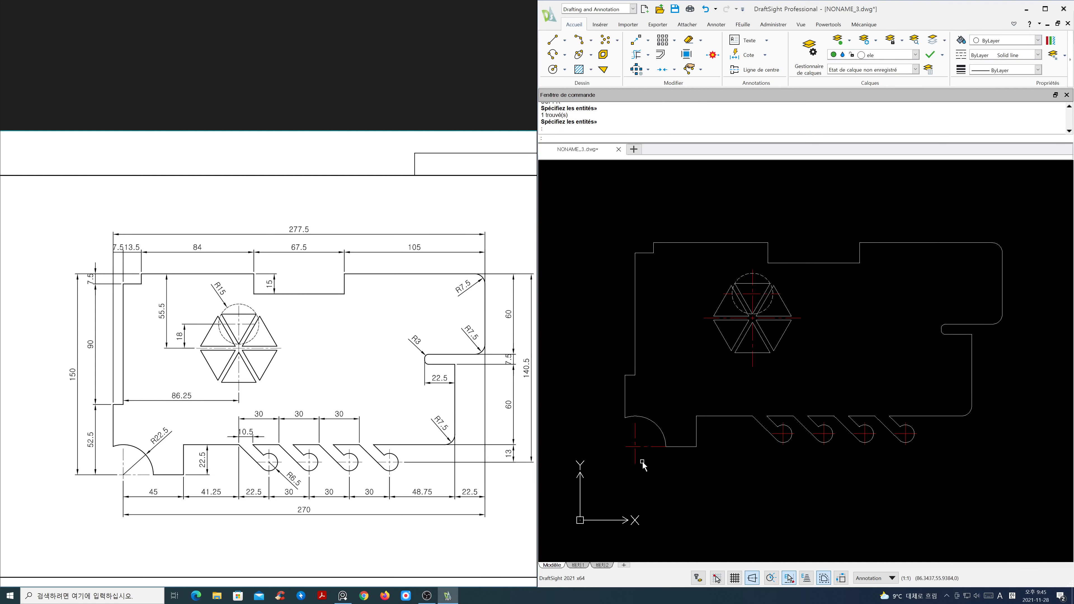
# Step: Draw a helper circle of about 20 mm radius centred on the centre-line crossing of the R22.5 corner arc
pyautogui.scroll(2, 642, 455)
pyautogui.moveTo(642, 451); pyautogui.dragTo(685, 453, button='middle')
pyautogui.scroll(1, 683, 451)
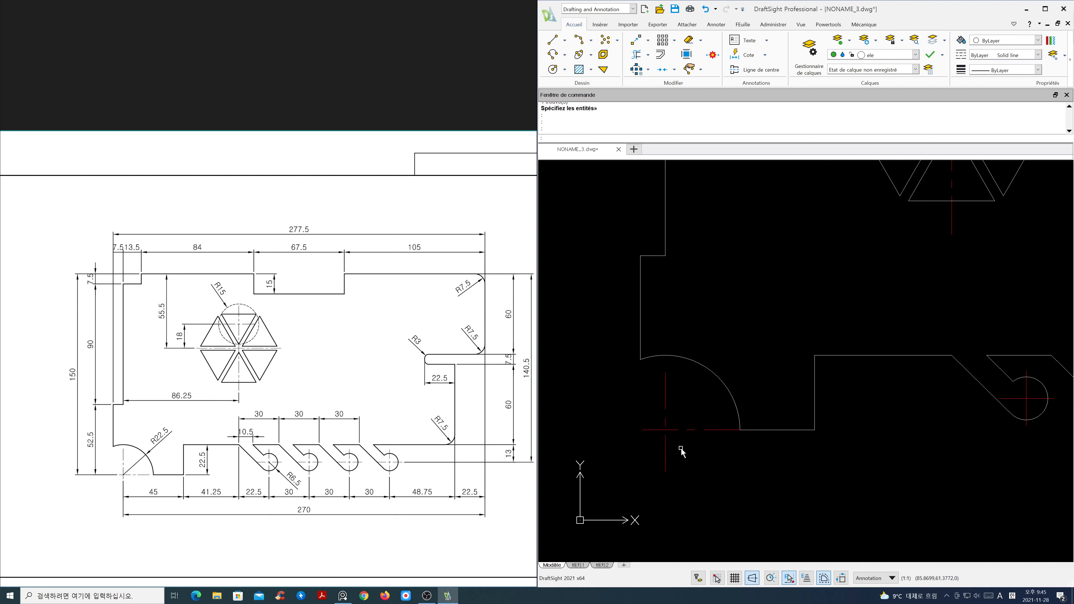
pyautogui.write('c')
pyautogui.press('Return')
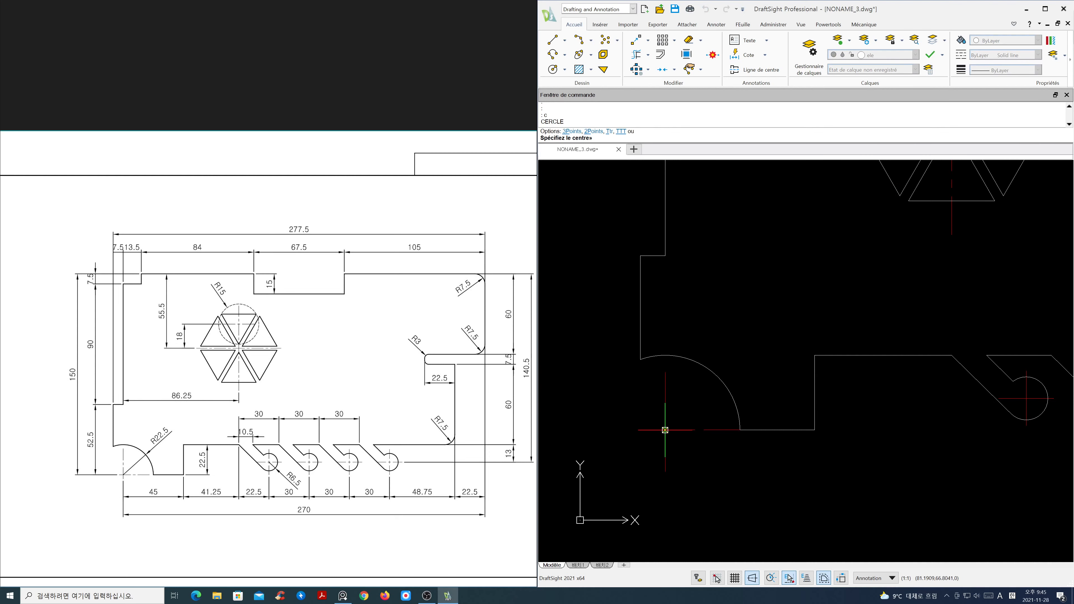
pyautogui.click(665, 430)
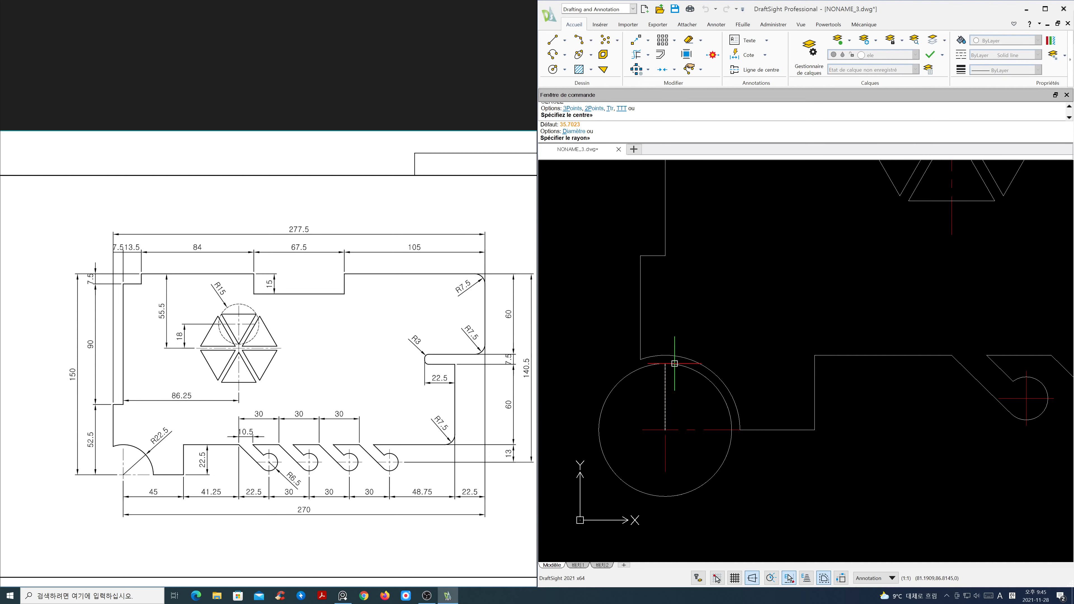
pyautogui.click(675, 363)
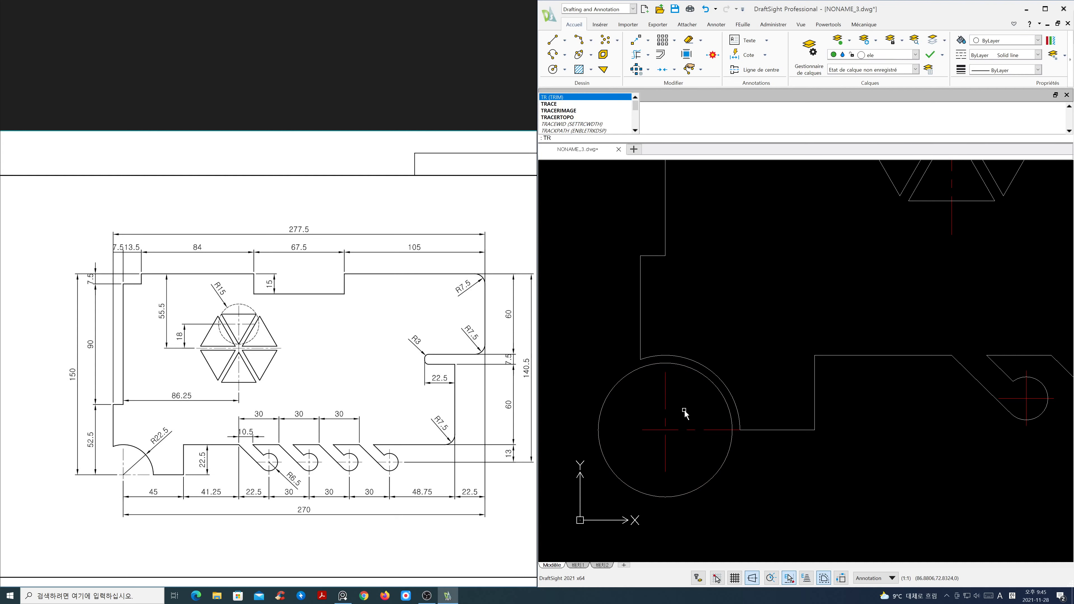
# Step: Using the helper circle as boundary, extend the vertical centre line's upper end to it and trim the horizontal one's right end back
pyautogui.press('Return')
pyautogui.click(677, 363)
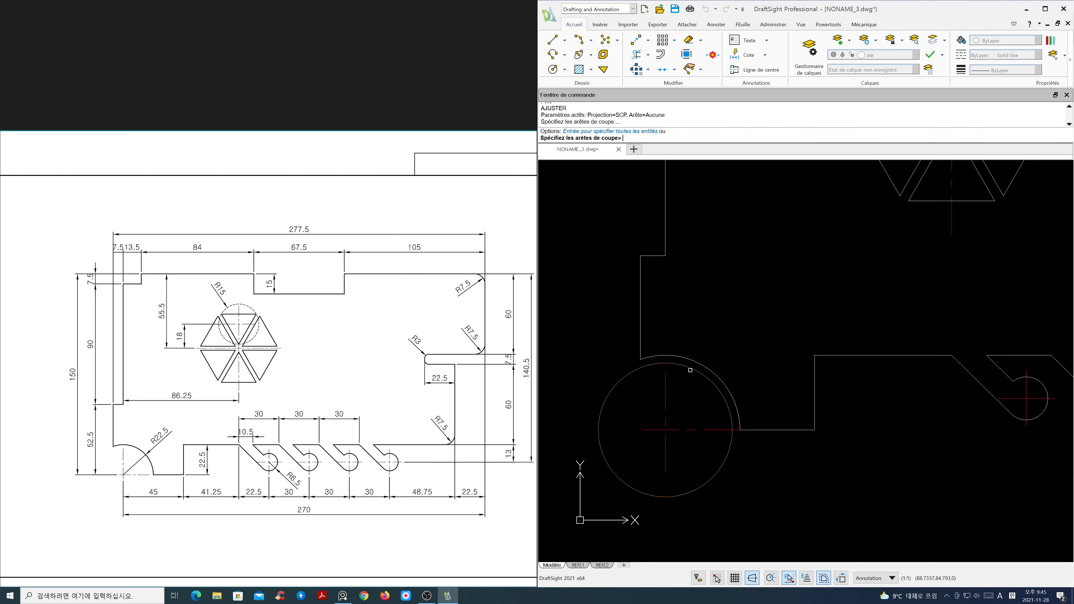
pyautogui.press('Return')
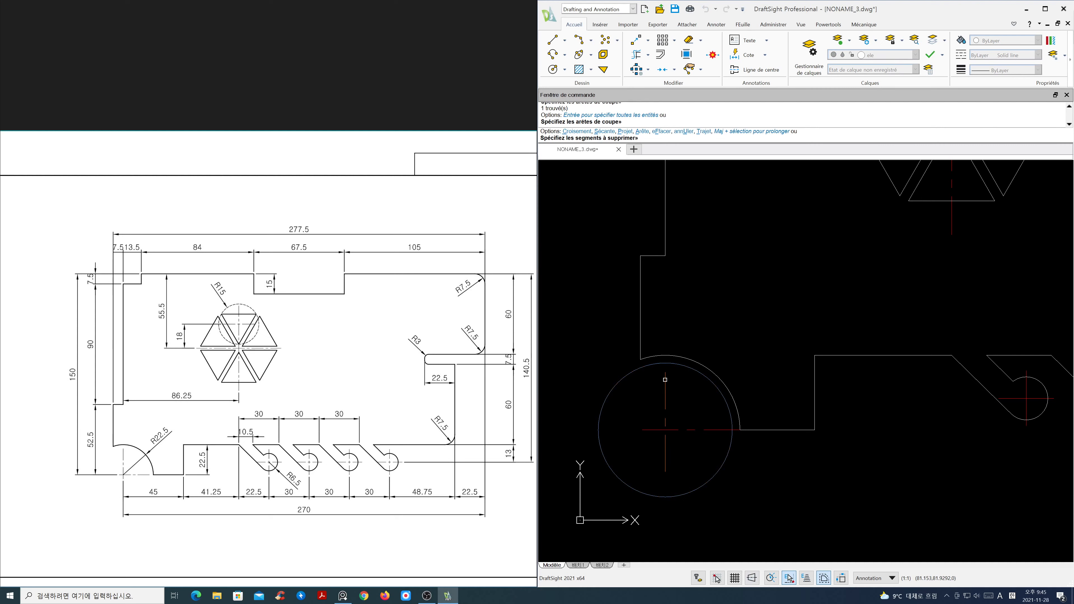
pyautogui.keyDown('shift'); pyautogui.click(665, 379); pyautogui.keyUp('shift')
pyautogui.click(737, 430)
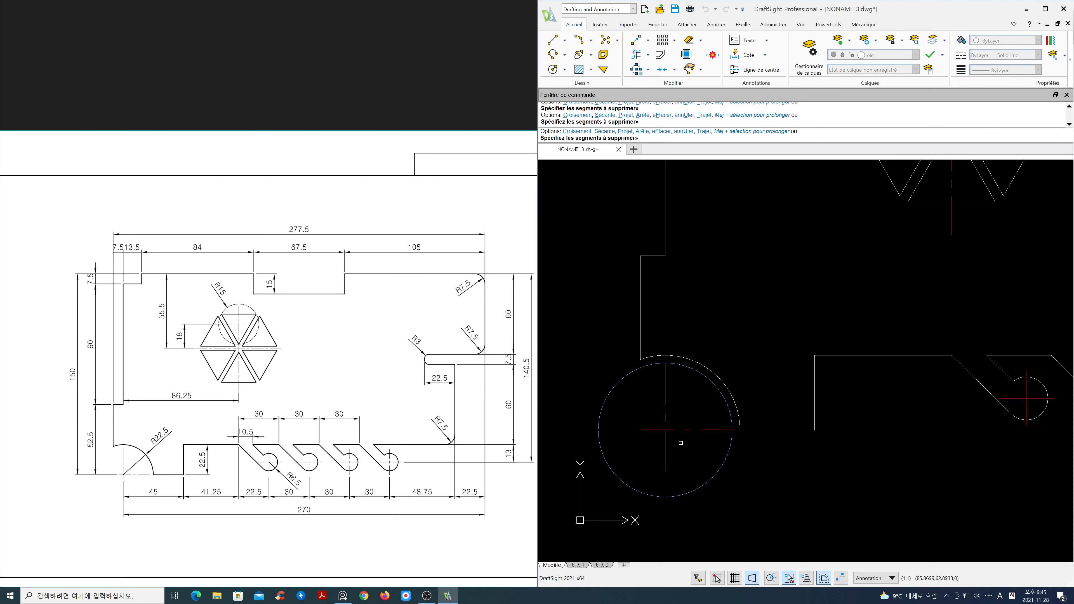
pyautogui.press('Return')
# Step: Delete the helper circle inside the R22.5 corner arc
pyautogui.write('e')
pyautogui.press('Return')
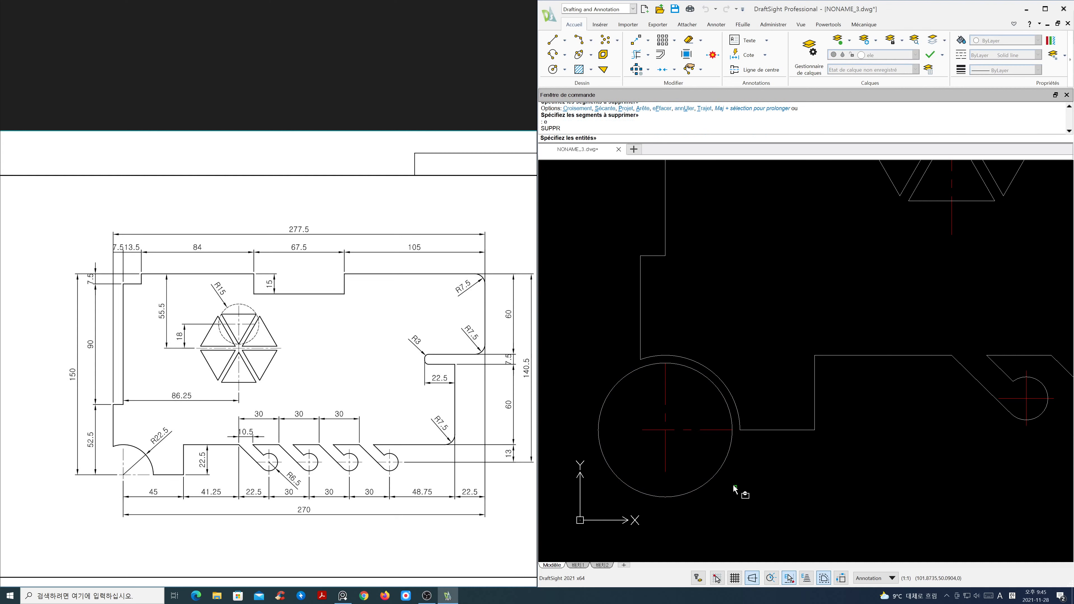
pyautogui.click(714, 477)
pyautogui.press('Return')
# Step: Shorten the corner arc's vertical centre line at its lower end and the horizontal one at its left end, just past their crossing
pyautogui.click(677, 478)
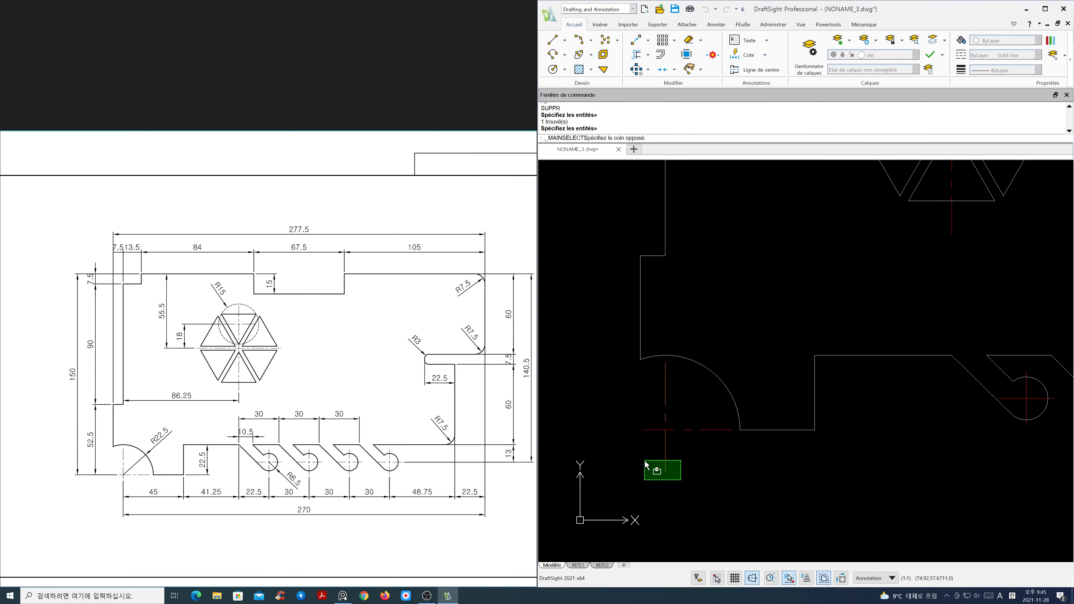
pyautogui.click(644, 464)
pyautogui.click(666, 472)
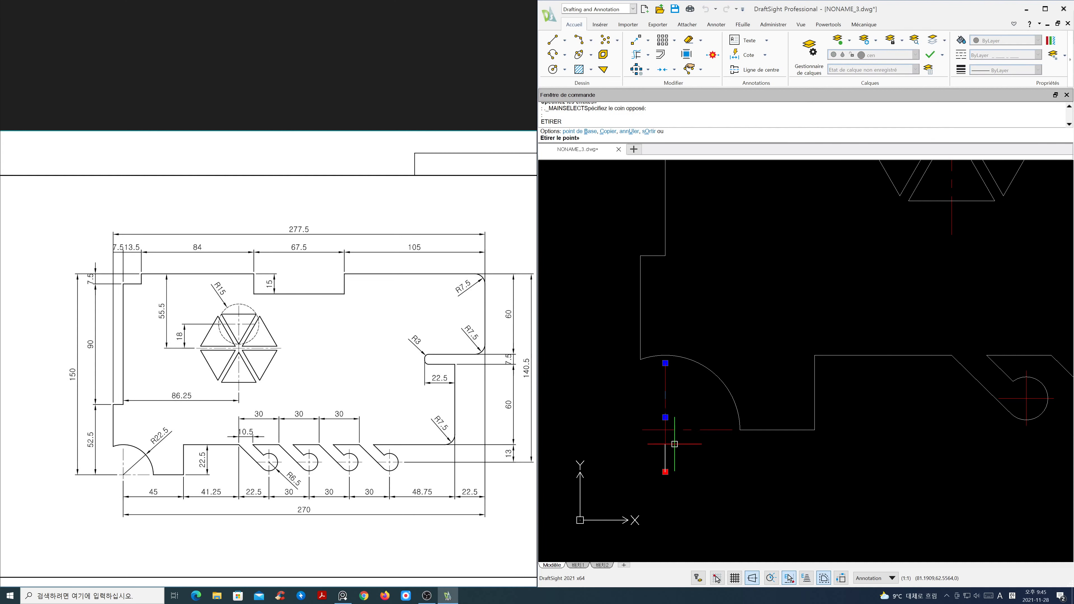
pyautogui.click(666, 443)
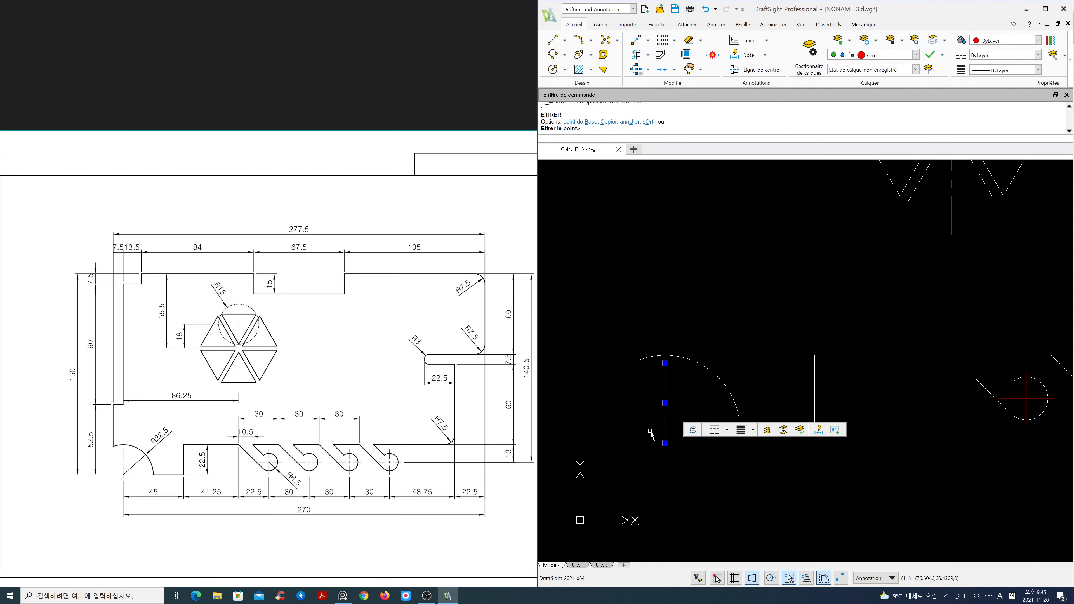
pyautogui.click(644, 431)
pyautogui.click(642, 430)
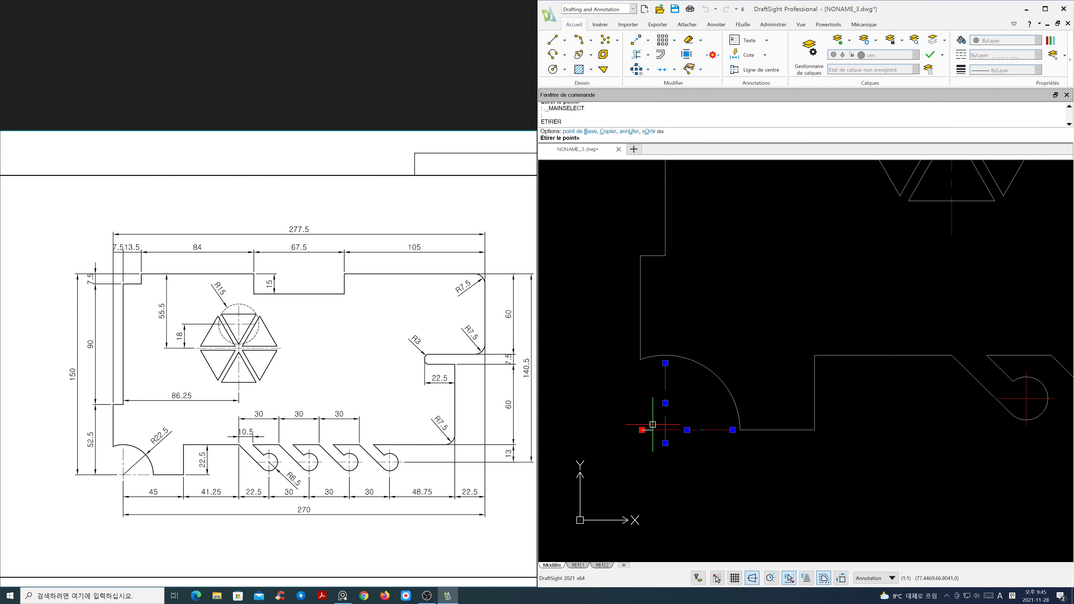
pyautogui.press('Escape')
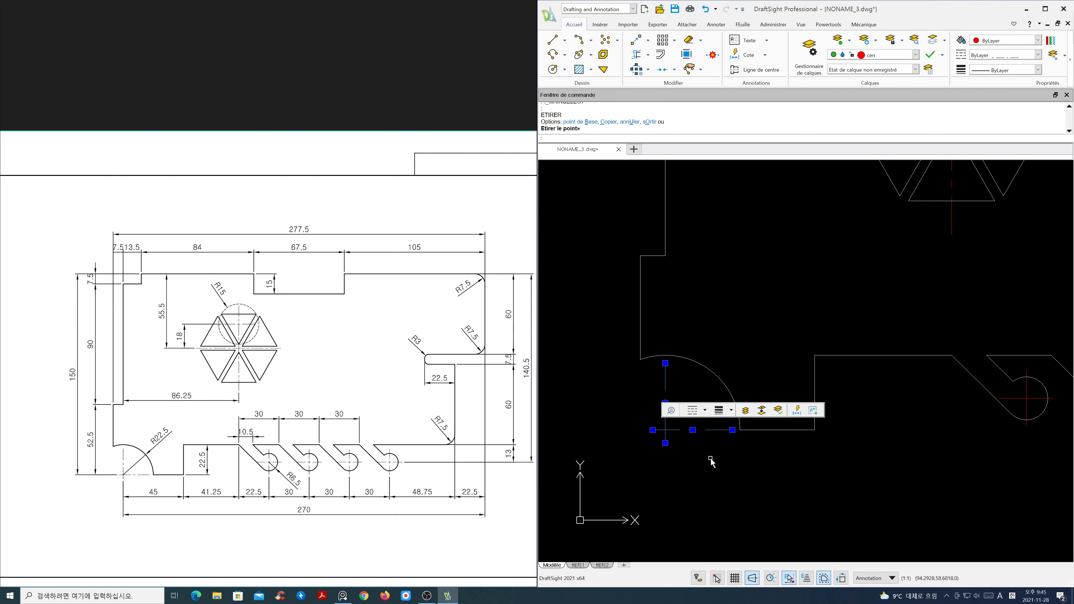
pyautogui.scroll(-1, 735, 466)
pyautogui.scroll(-1, 735, 465)
pyautogui.moveTo(860, 463); pyautogui.dragTo(786, 533, button='middle')
pyautogui.scroll(-1, 820, 504)
pyautogui.scroll(-1, 844, 434)
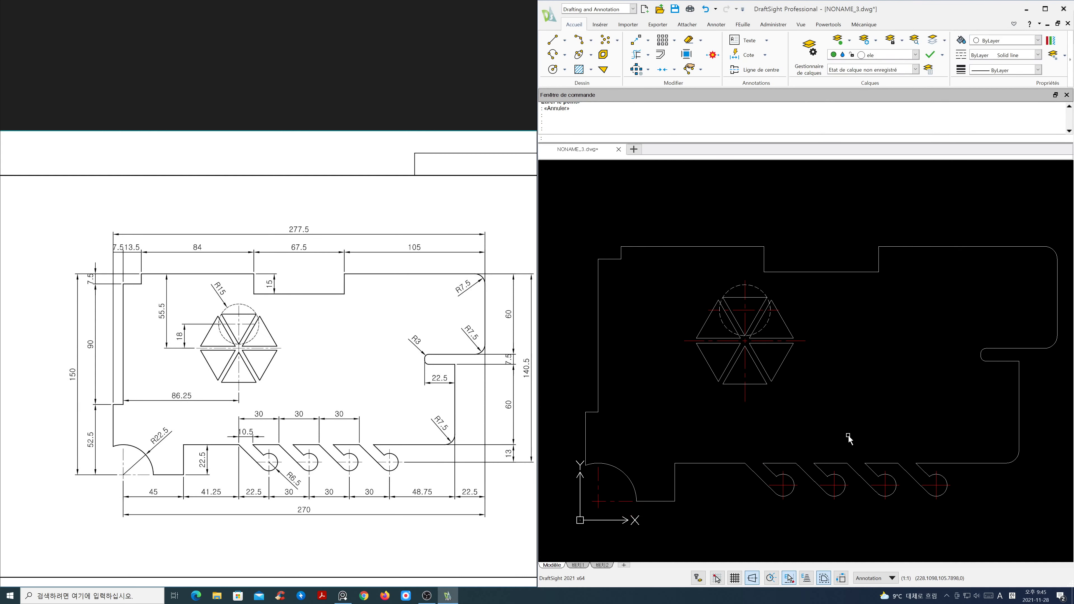
pyautogui.scroll(-1, 848, 439)
pyautogui.moveTo(839, 430); pyautogui.dragTo(823, 418, button='middle')
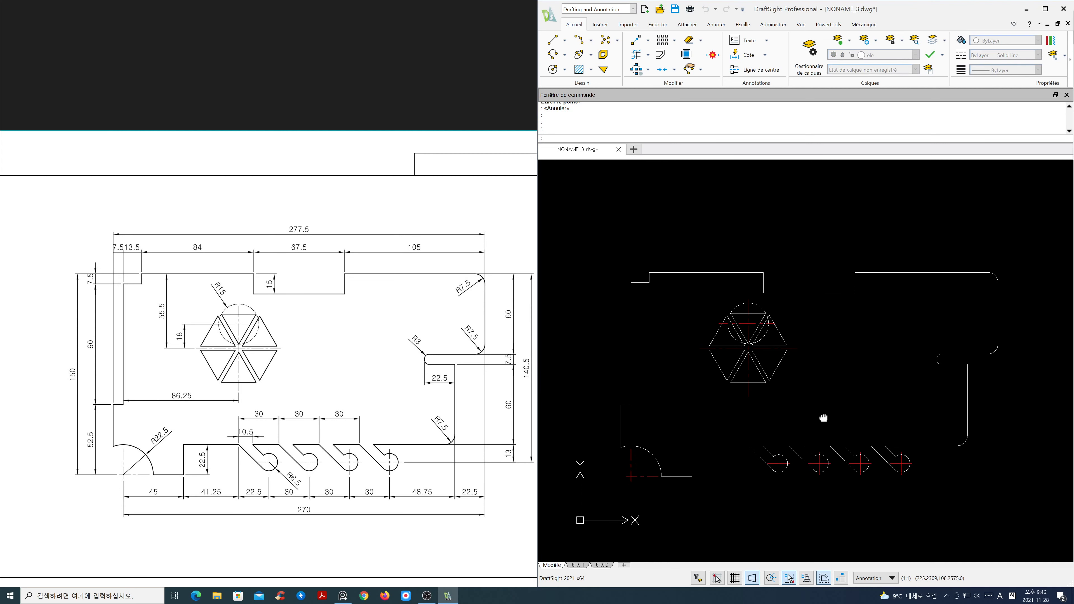